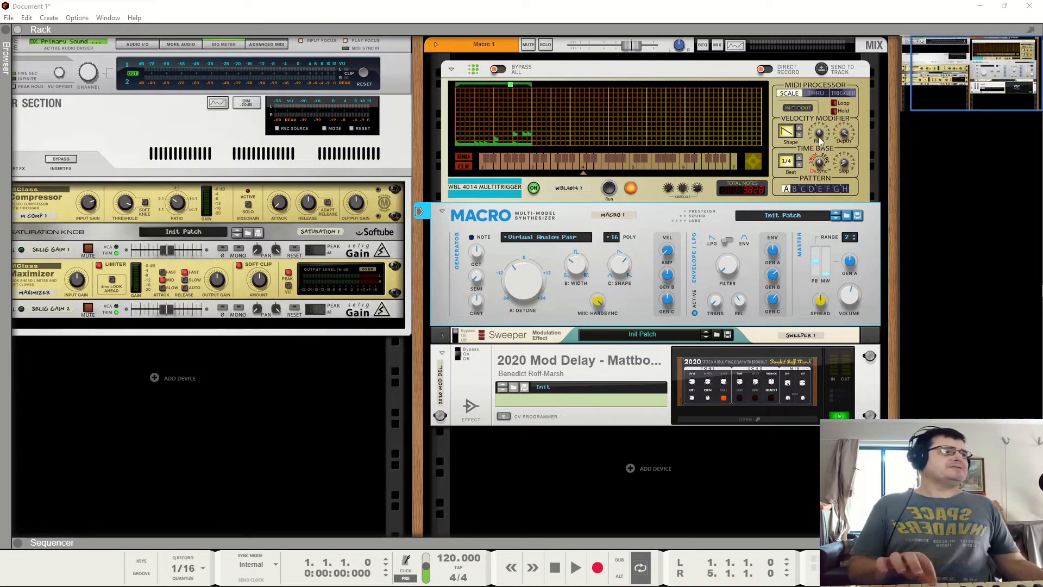
click(798, 135)
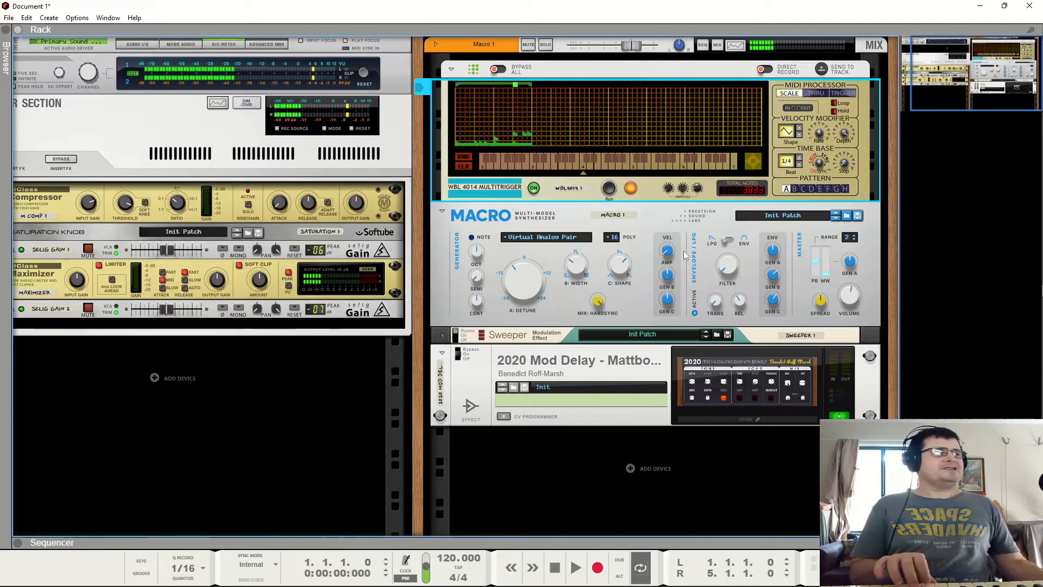
click(669, 275)
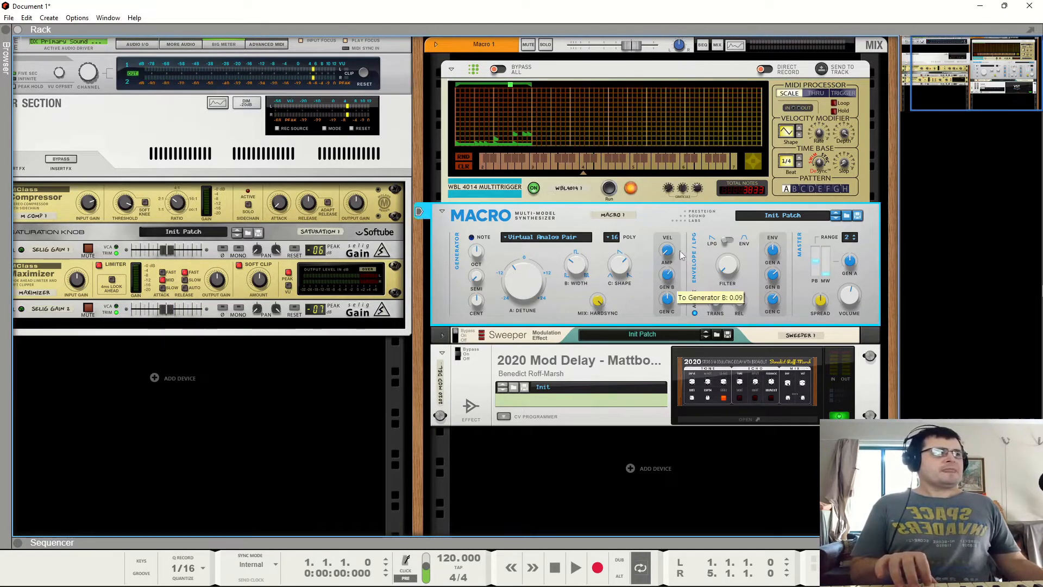
click(820, 137)
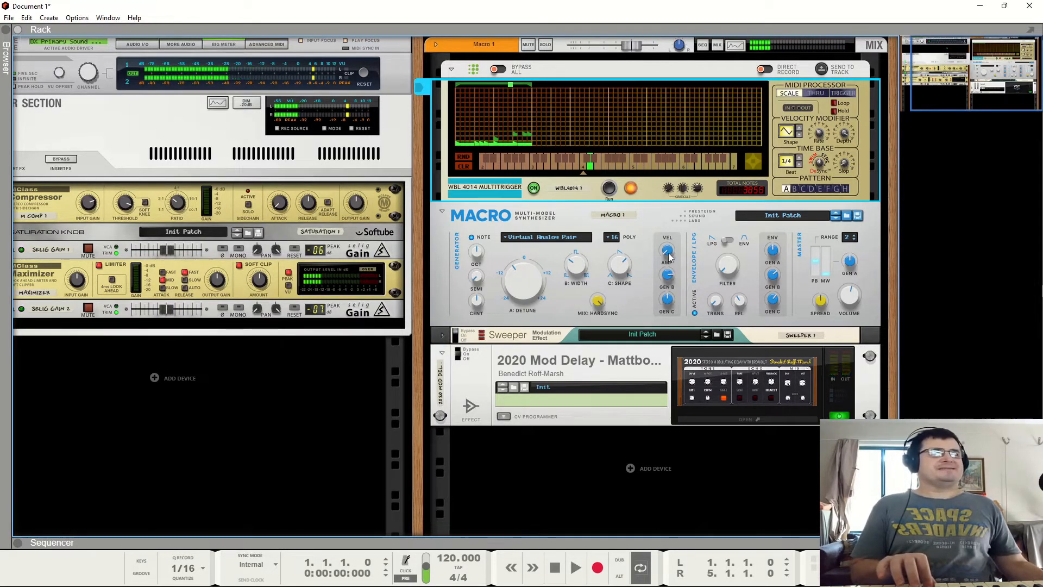
click(667, 274)
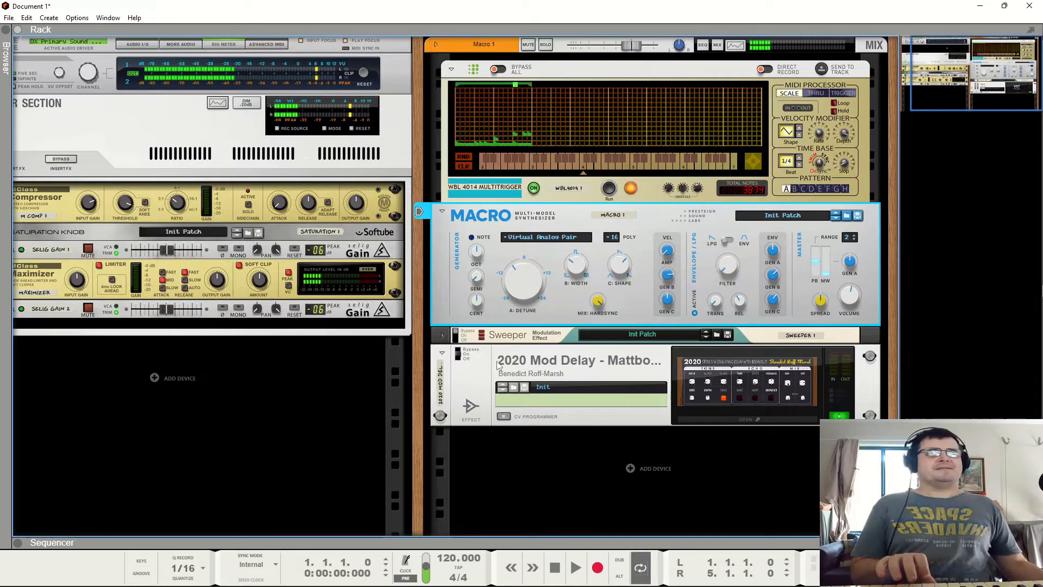
- Open and close the 2020 Mod Delay's editor window, then fold the delay device in the rack
click(812, 399)
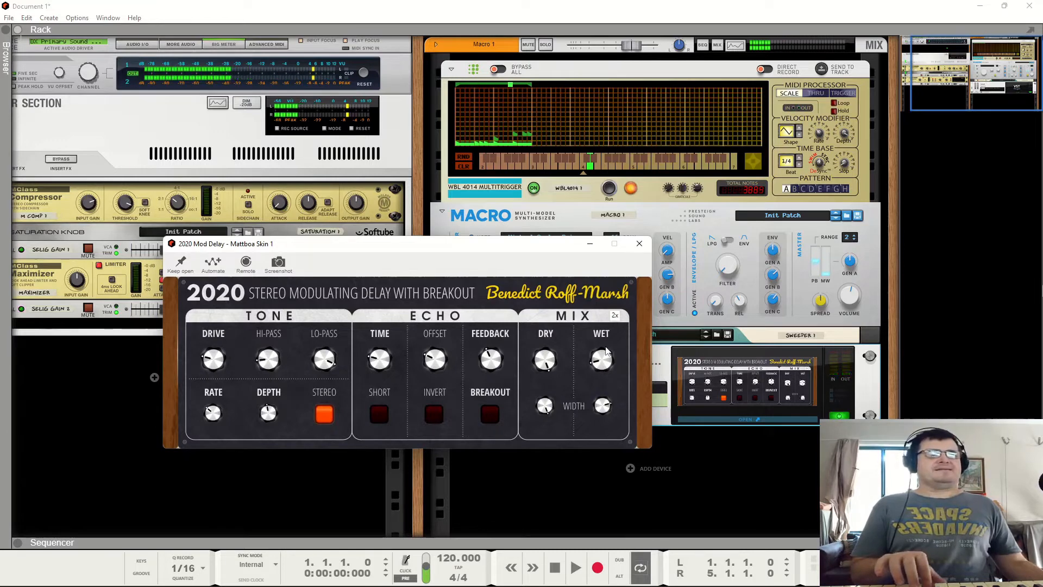
click(638, 244)
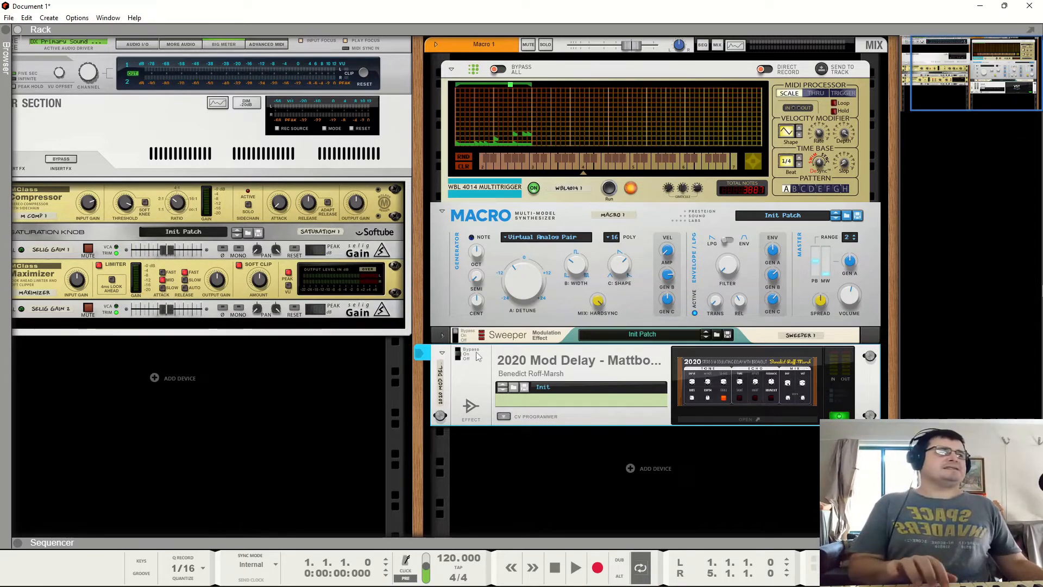
click(442, 354)
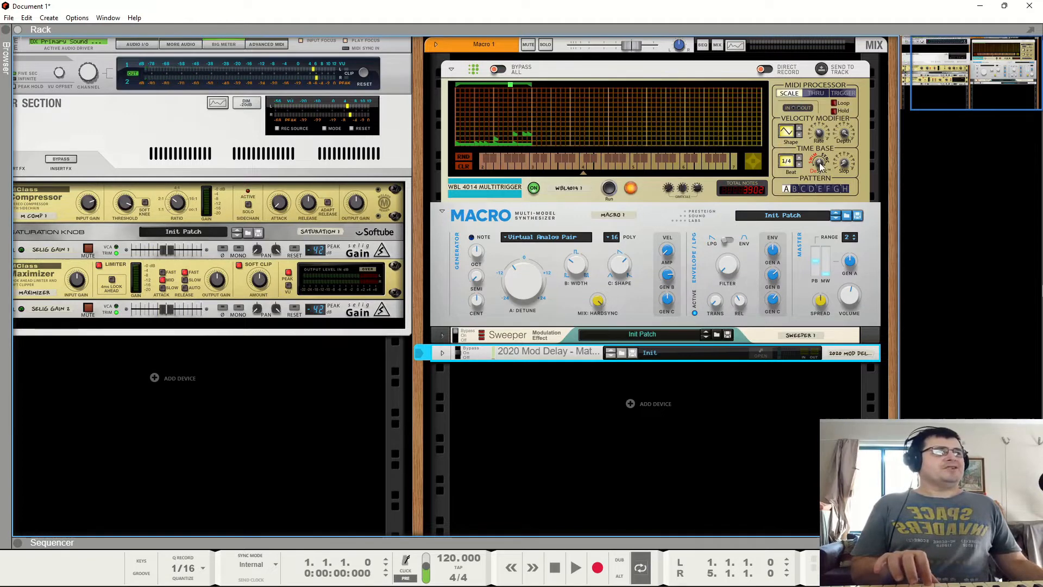
- Adjust the Multitrigger's time base settings, turning down the Time Base Desync knob
click(847, 170)
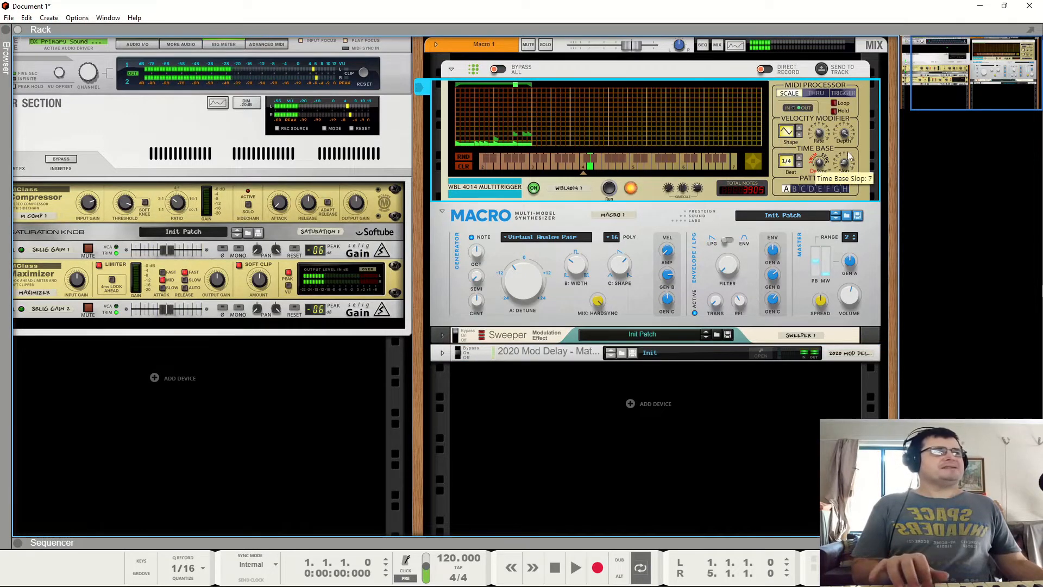
drag(841, 110, 837, 132)
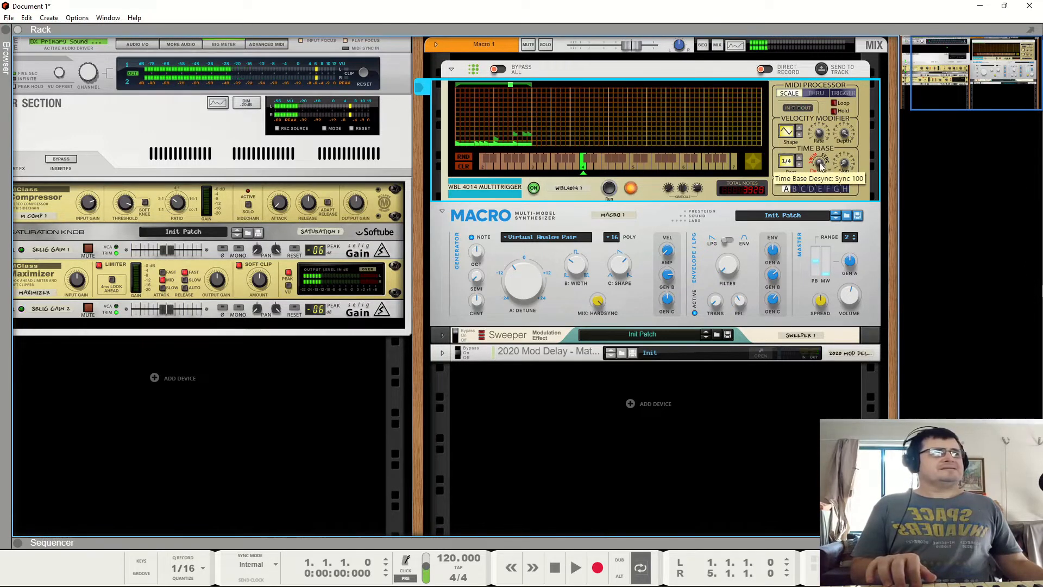
drag(822, 164, 832, 299)
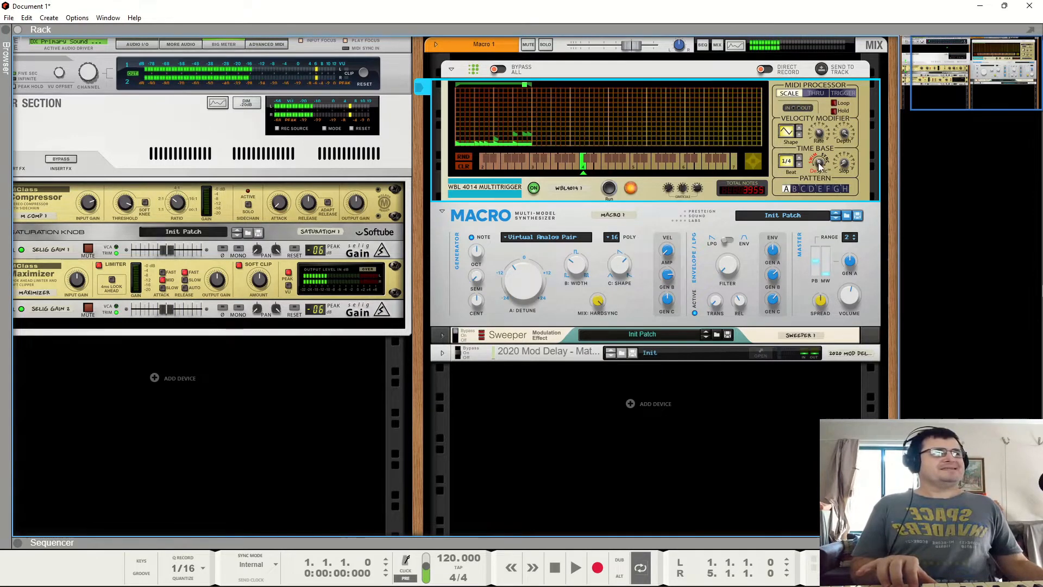
mouse_move(825, 163)
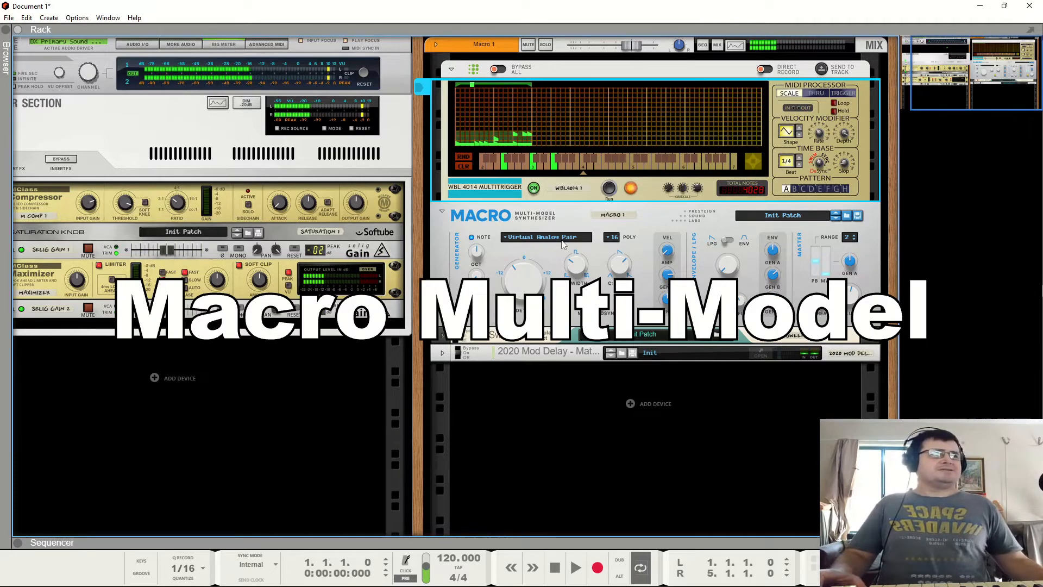
- Switch the Macro synthesizer's generator model to Waveshaping Osc
click(534, 239)
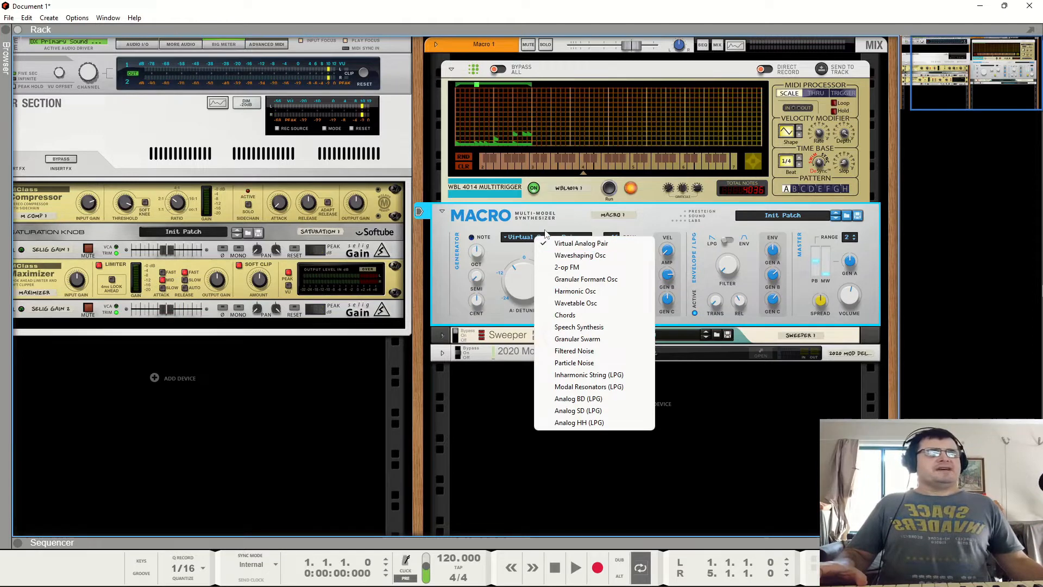
click(552, 226)
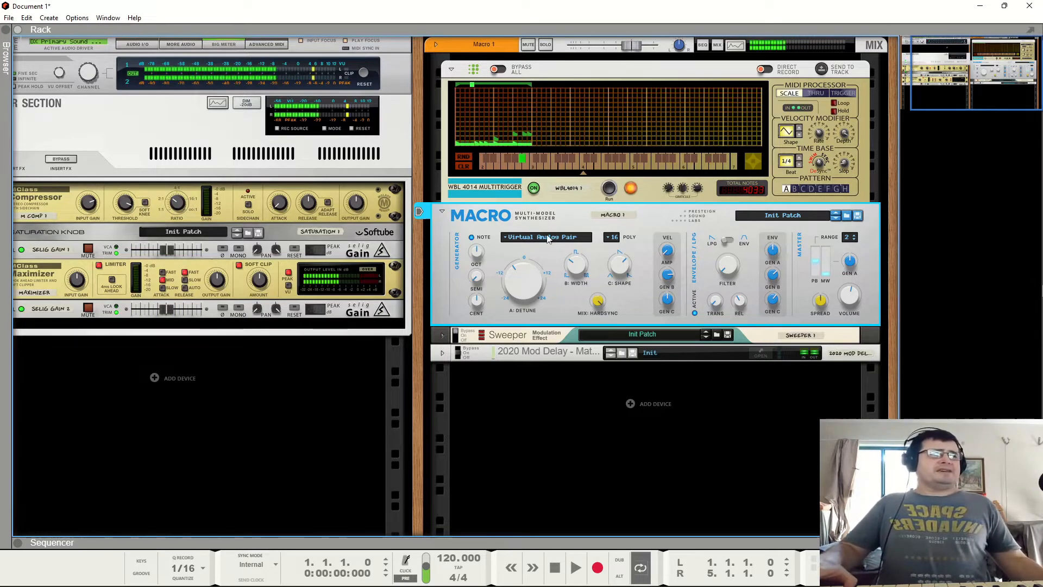
click(557, 235)
click(555, 254)
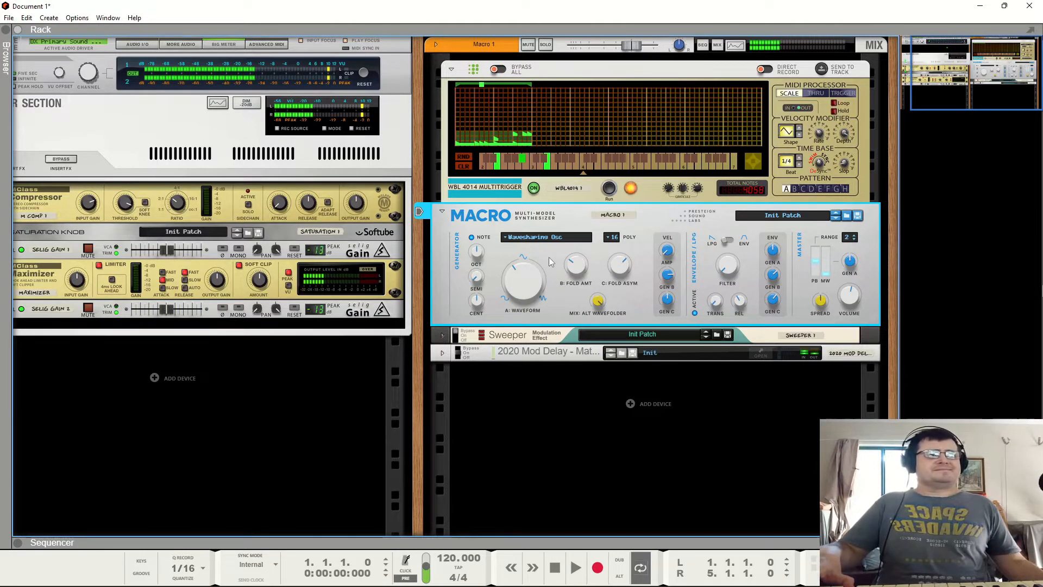
- Switch the generator model to 2-op FM
click(541, 239)
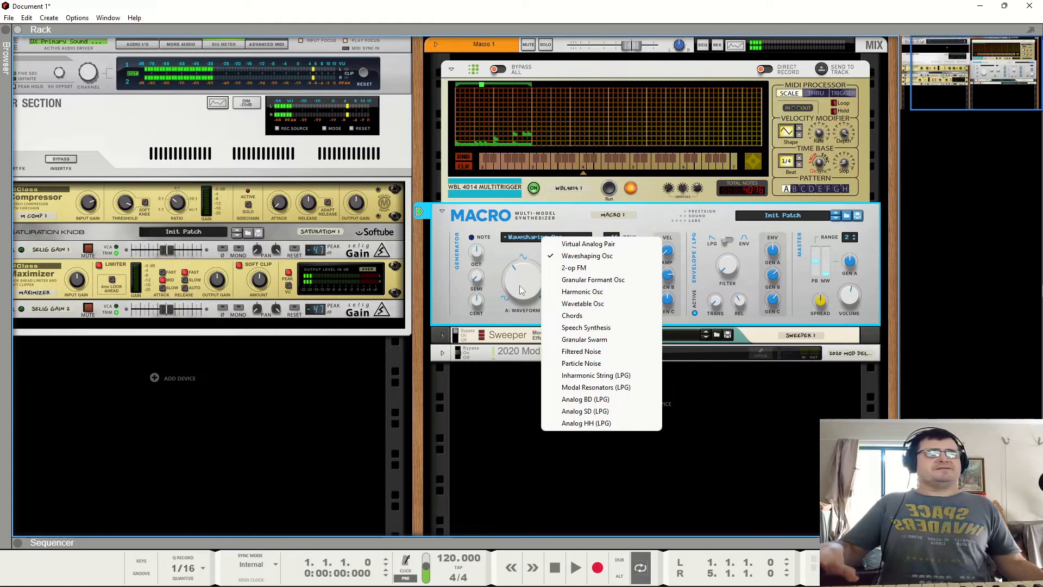
click(518, 276)
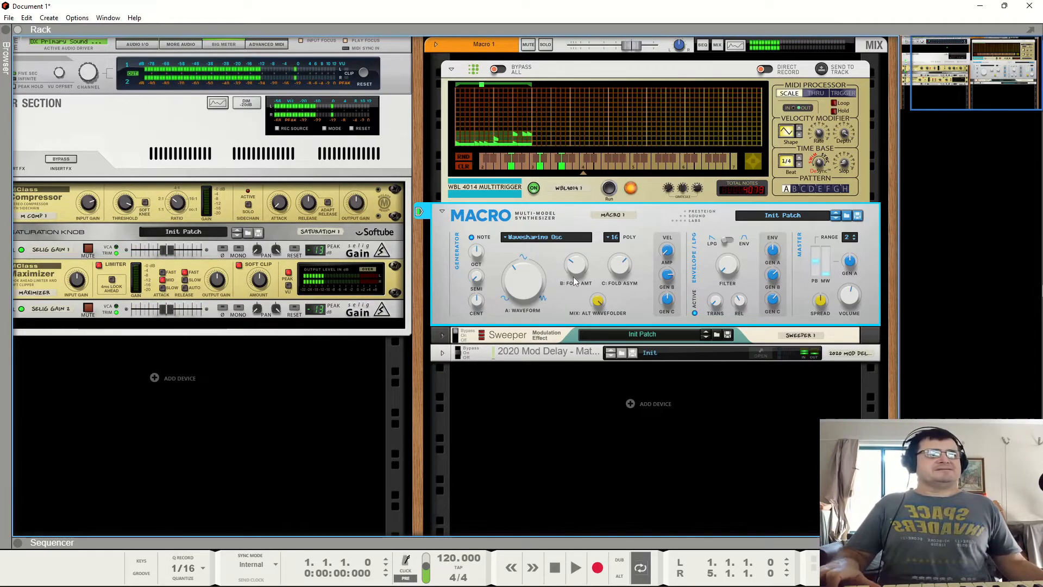
click(538, 248)
click(552, 268)
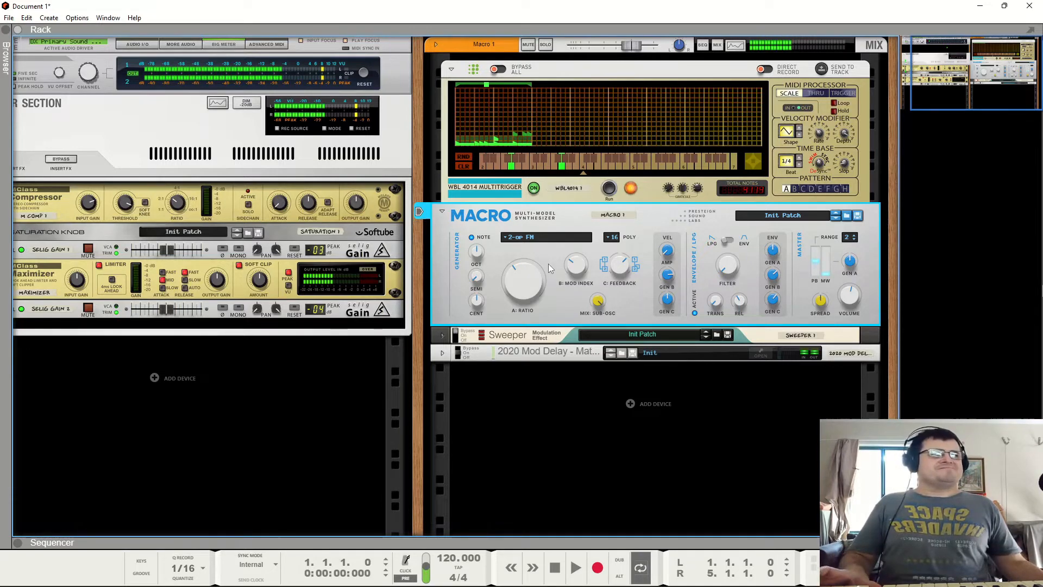
mouse_move(519, 282)
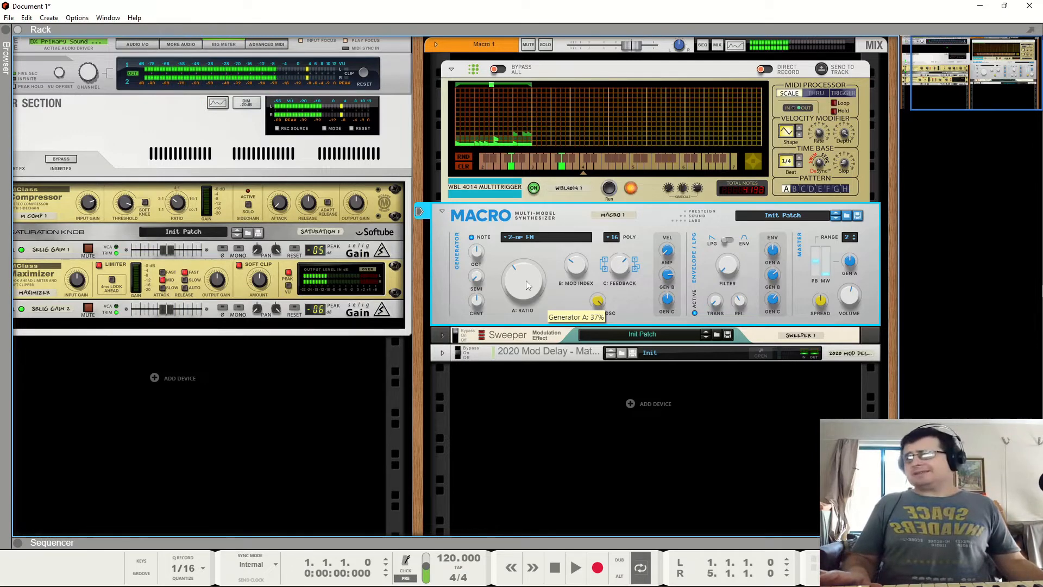
- Switch the generator model to Granular Formant Osc and set its Mix knob to 0%
click(529, 239)
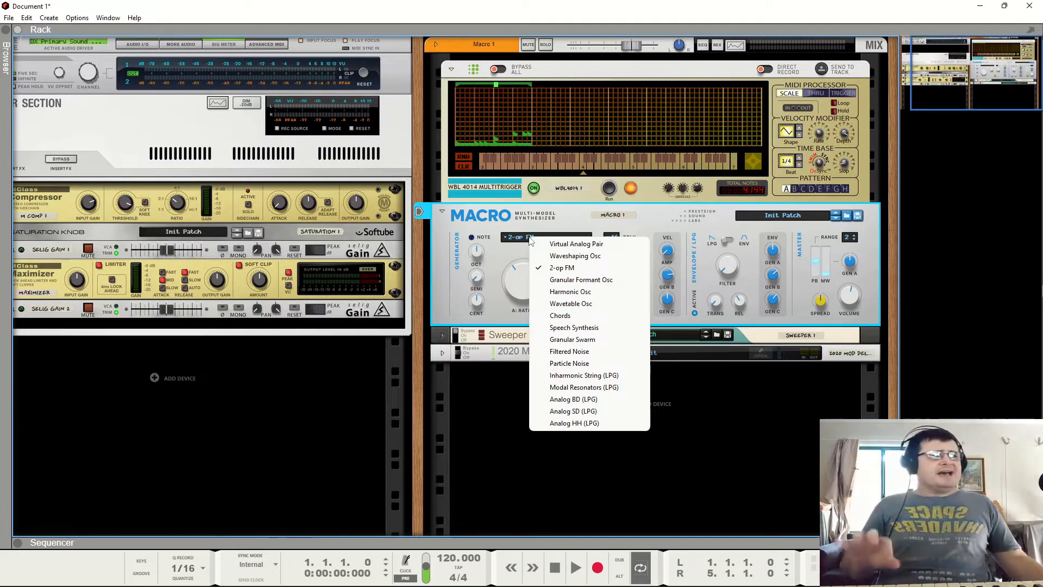
click(572, 280)
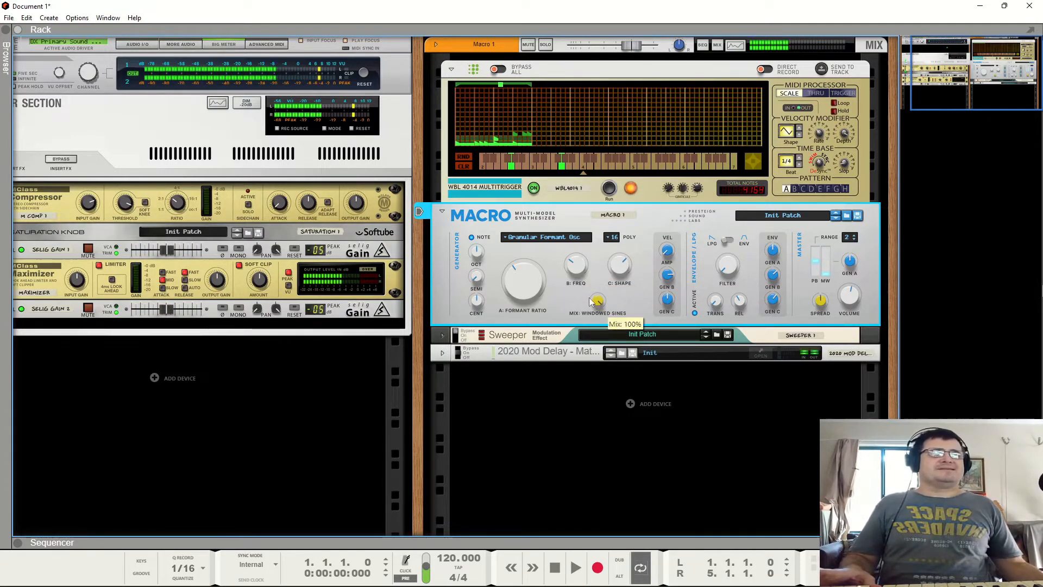
drag(591, 302, 656, 483)
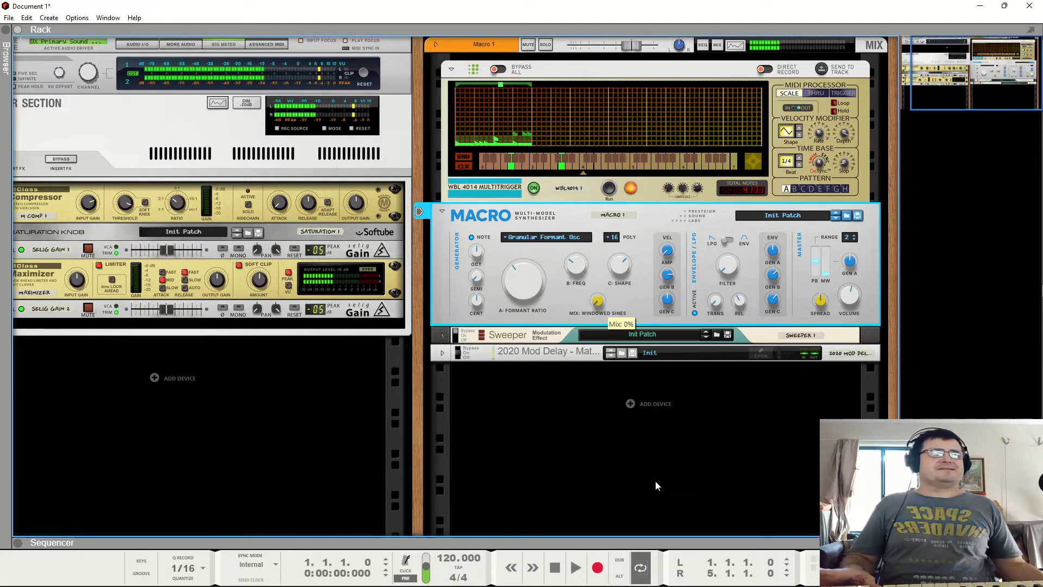
drag(655, 485, 633, 380)
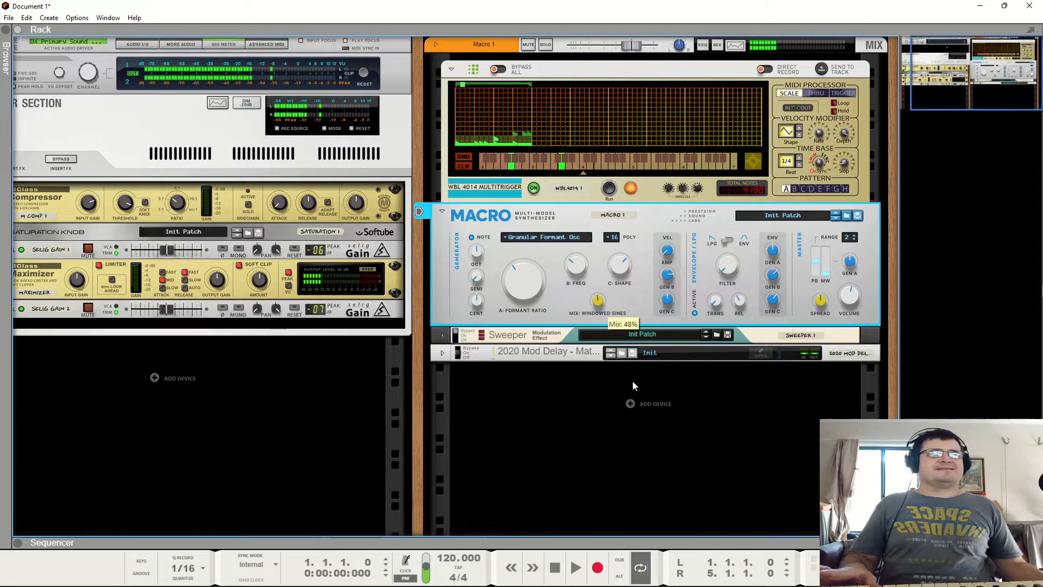
- Switch the generator model to Harmonic Osc and adjust its Peaks knob
click(543, 240)
click(559, 293)
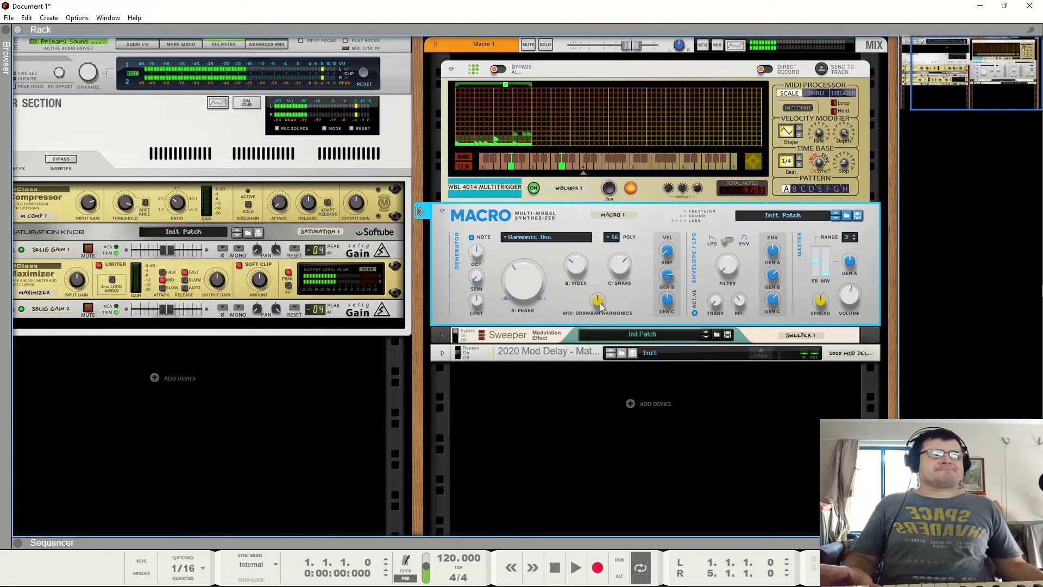
drag(602, 185, 612, 410)
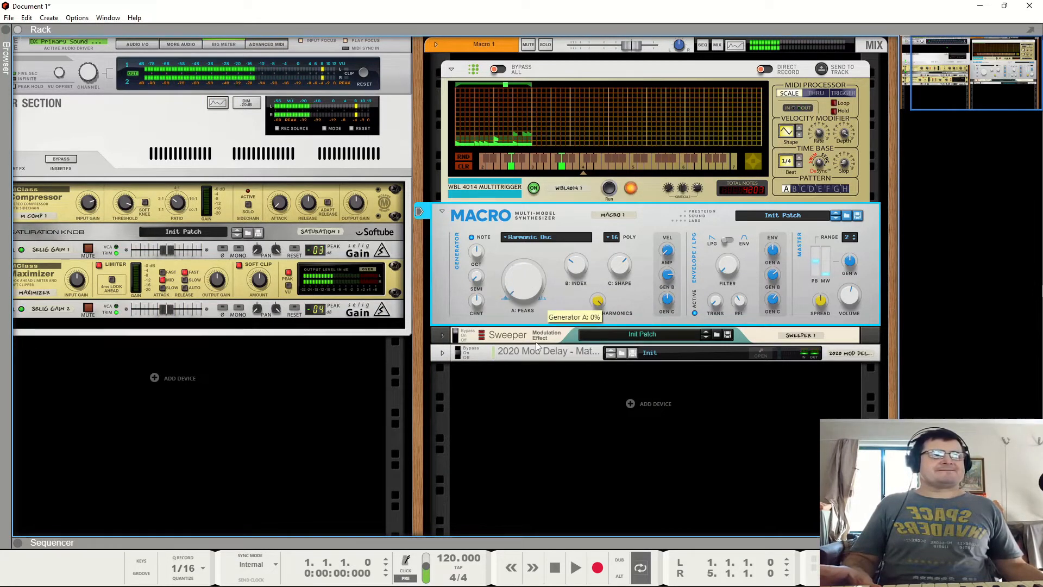
drag(536, 342, 522, 295)
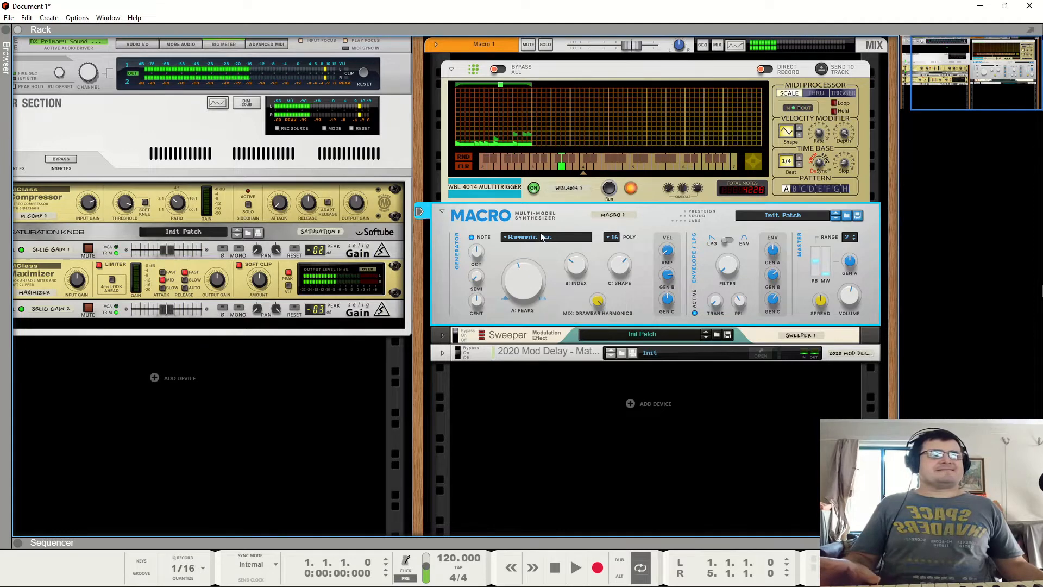
- Switch the generator model to Wavetable Osc and turn down its Bank knob
click(541, 239)
click(565, 303)
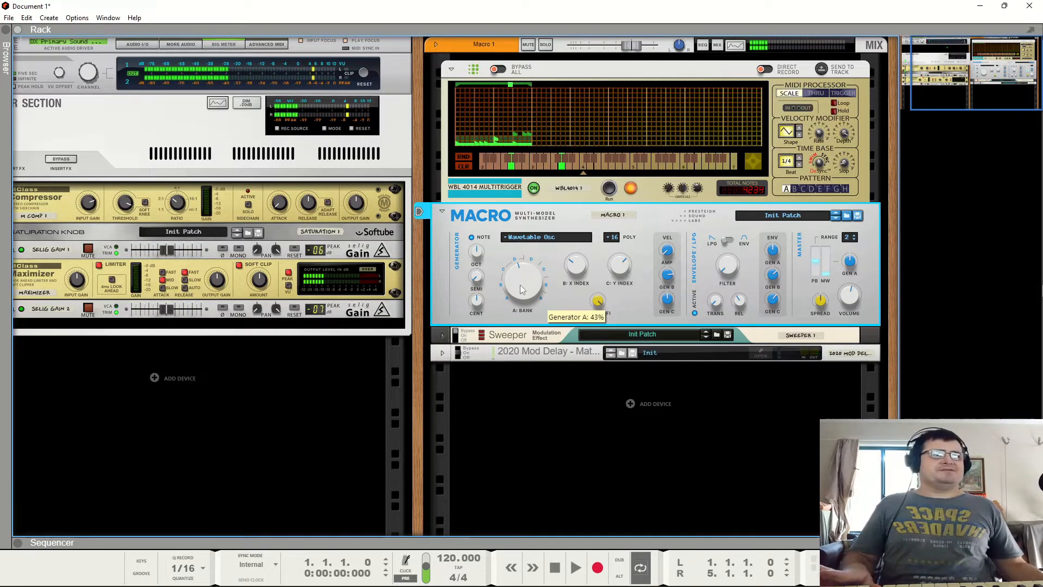
drag(520, 290, 523, 332)
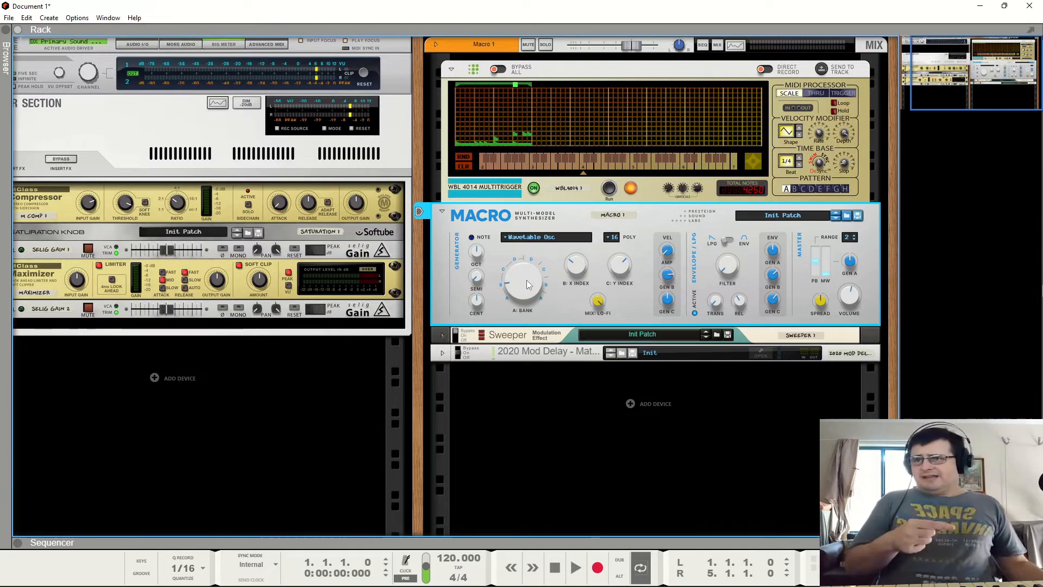
mouse_move(526, 284)
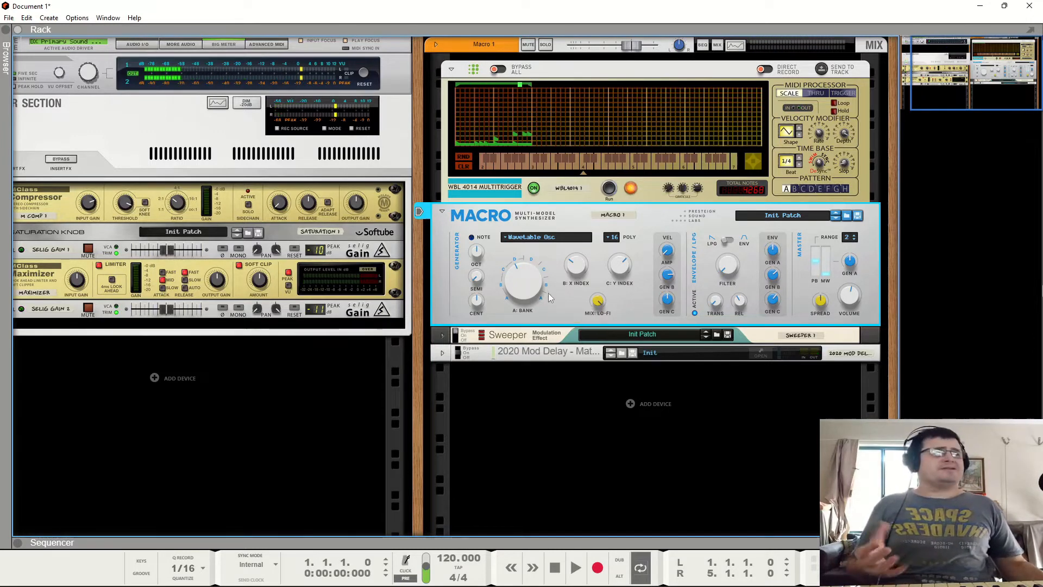
- Switch the generator model to Chords and adjust its Chord Type knob
click(536, 242)
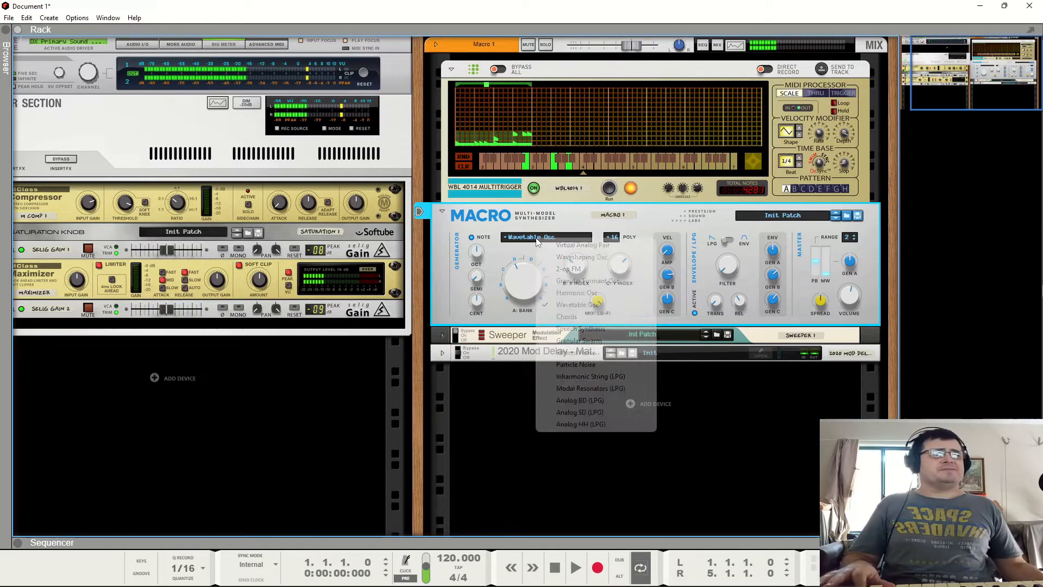
click(579, 318)
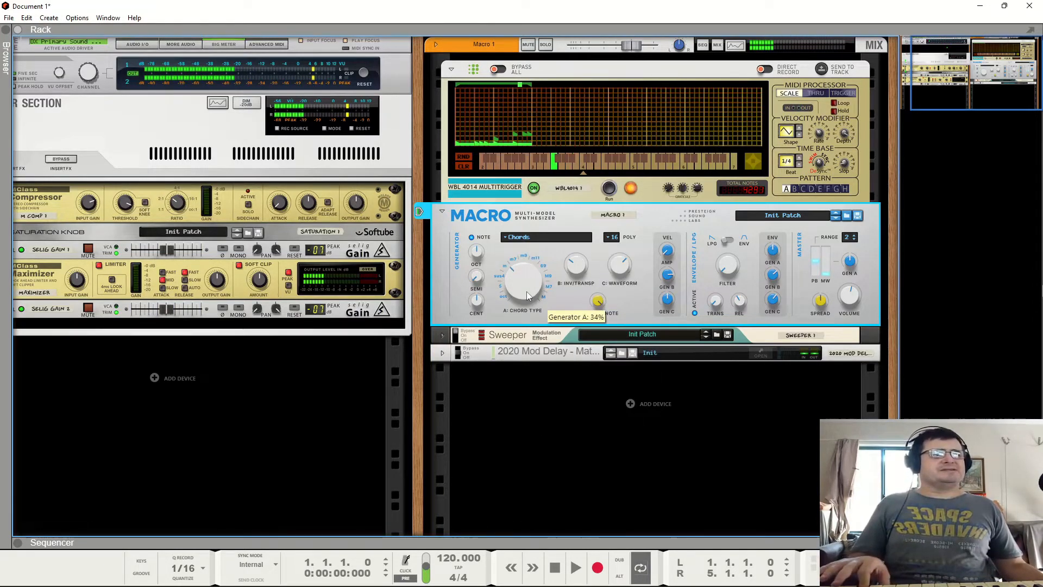
drag(526, 291, 527, 307)
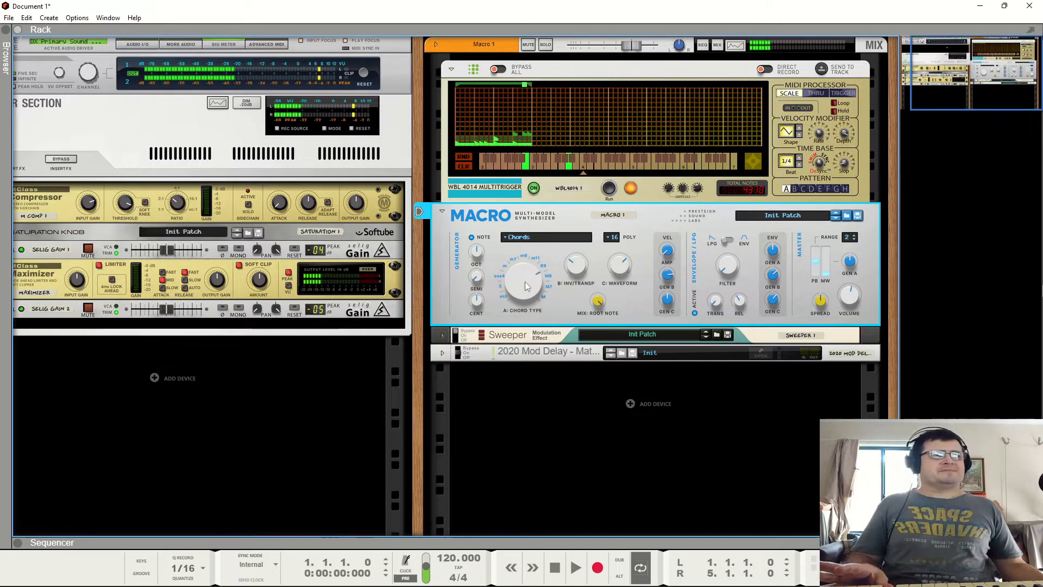
mouse_move(525, 284)
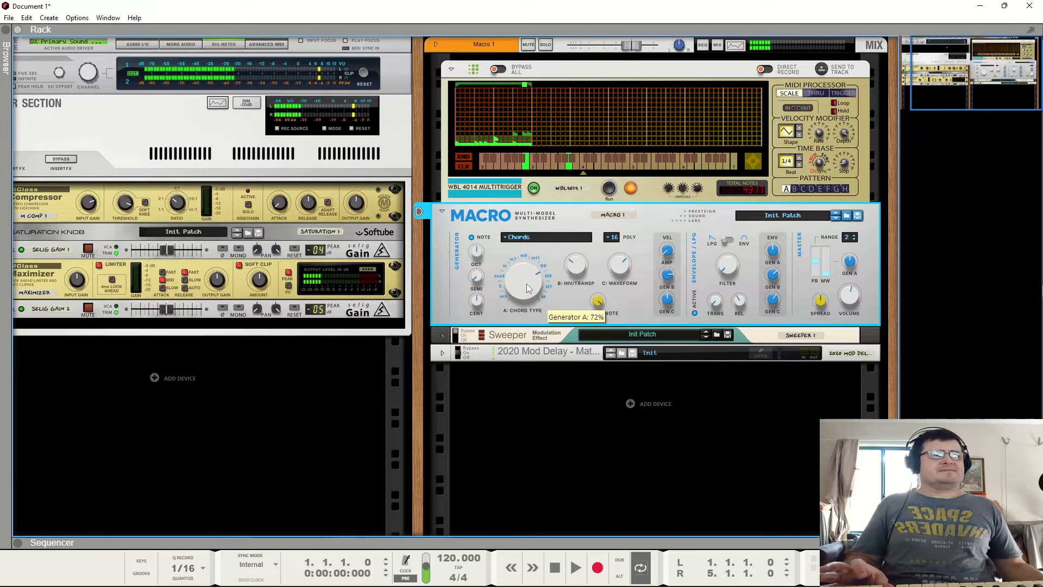
- Switch the generator model to Speech Synthesis and turn its Formant / Word knob to about 24%
click(526, 238)
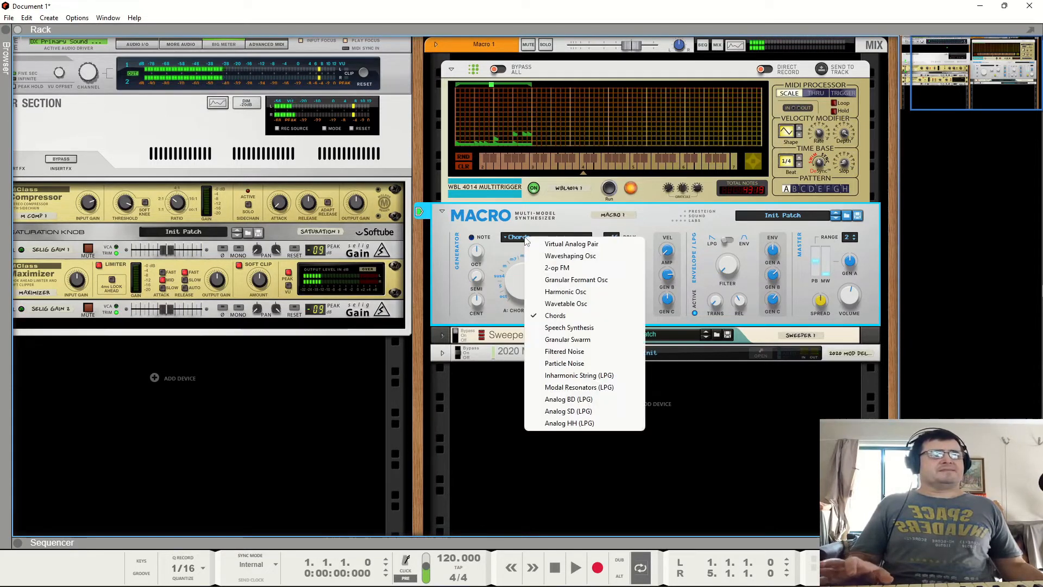
click(554, 329)
mouse_move(542, 293)
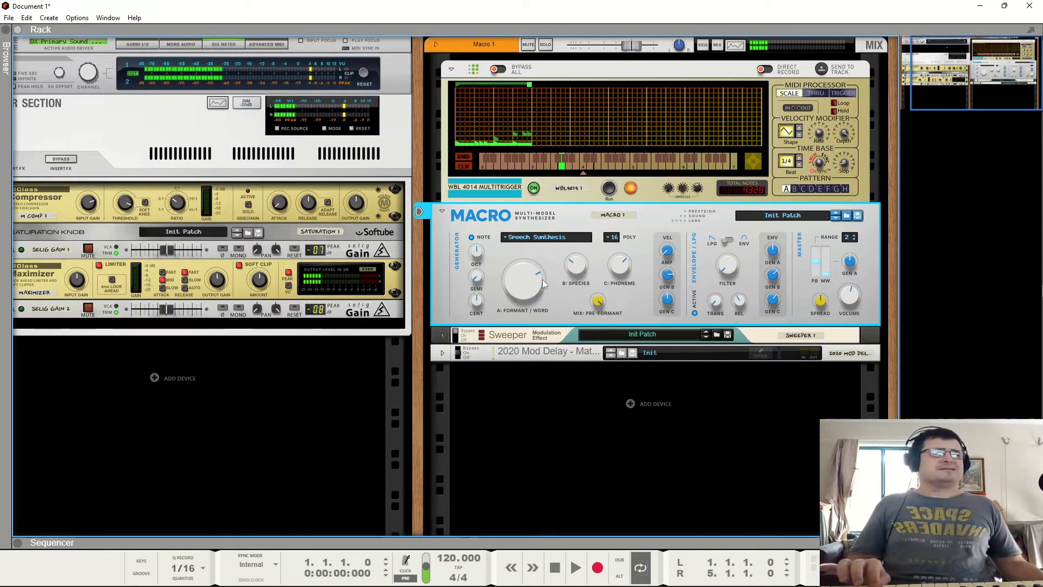
mouse_move(542, 279)
mouse_down()
mouse_move(532, 259)
mouse_move(525, 344)
mouse_move(528, 282)
mouse_up()
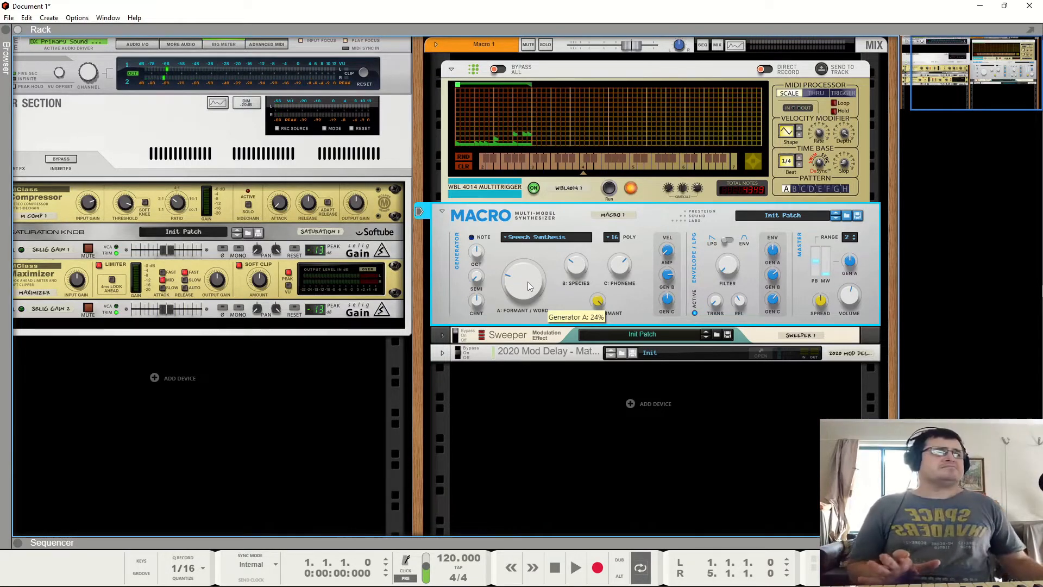
- Switch the generator model to Granular Swarm and turn up its Randomization and Density knobs
click(532, 239)
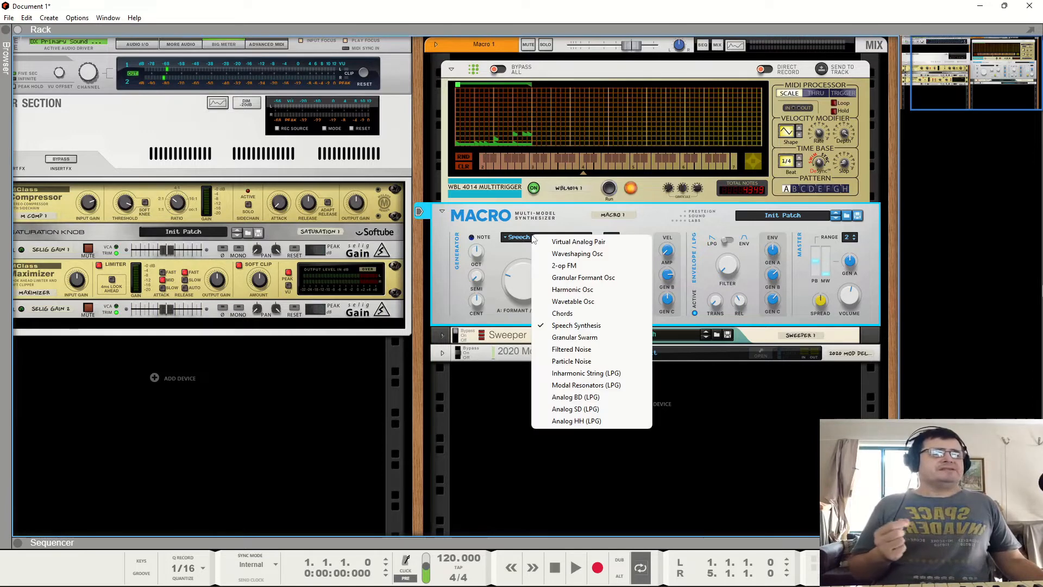
click(570, 338)
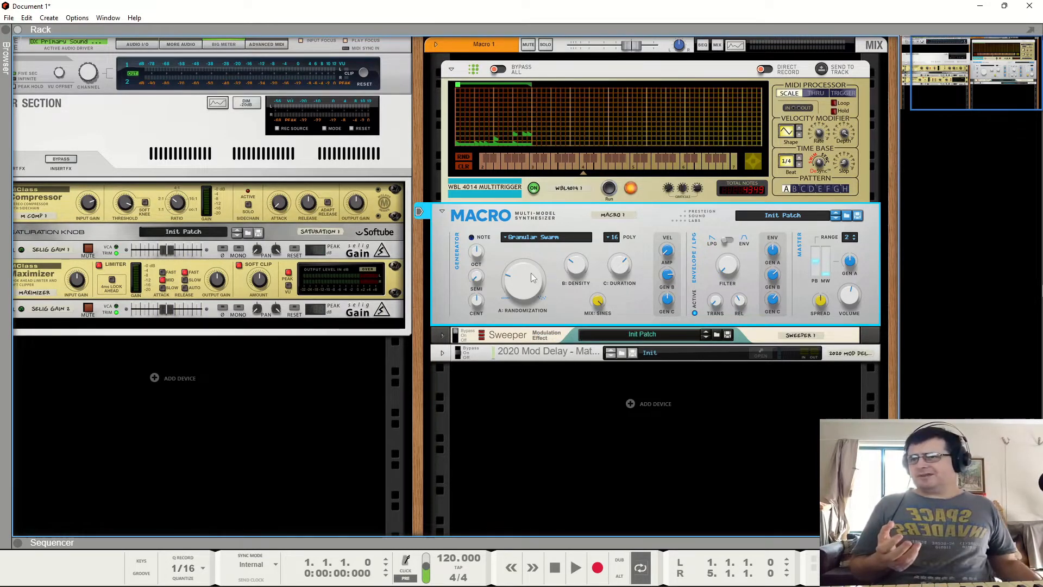
mouse_move(531, 278)
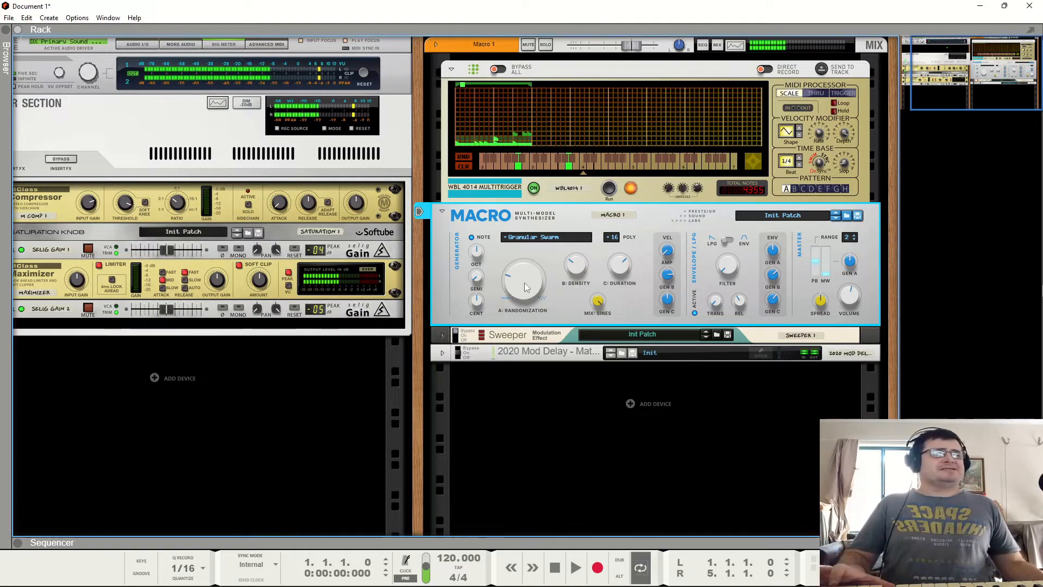
drag(526, 287, 526, 187)
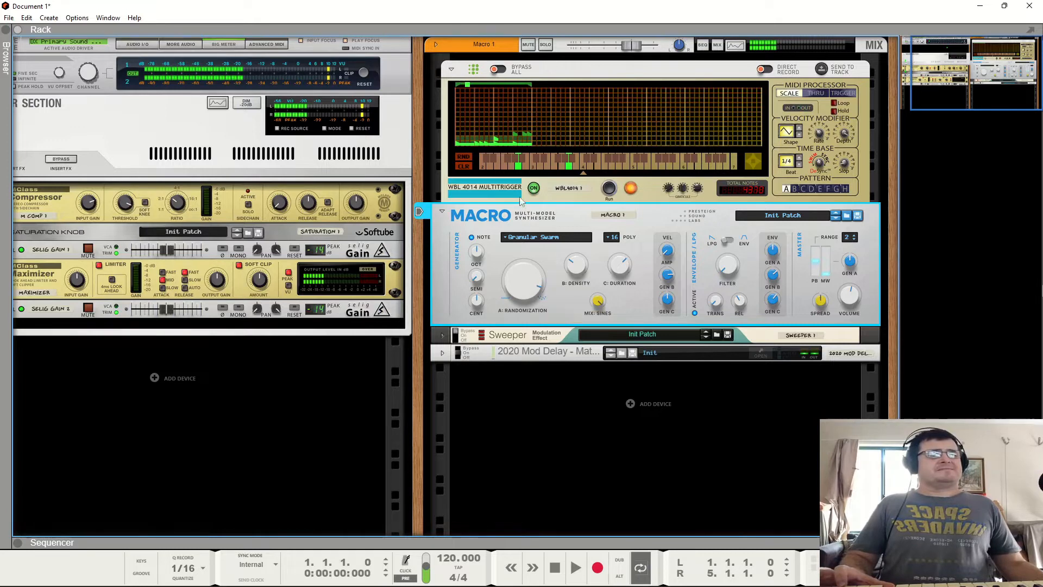
drag(576, 265, 630, 255)
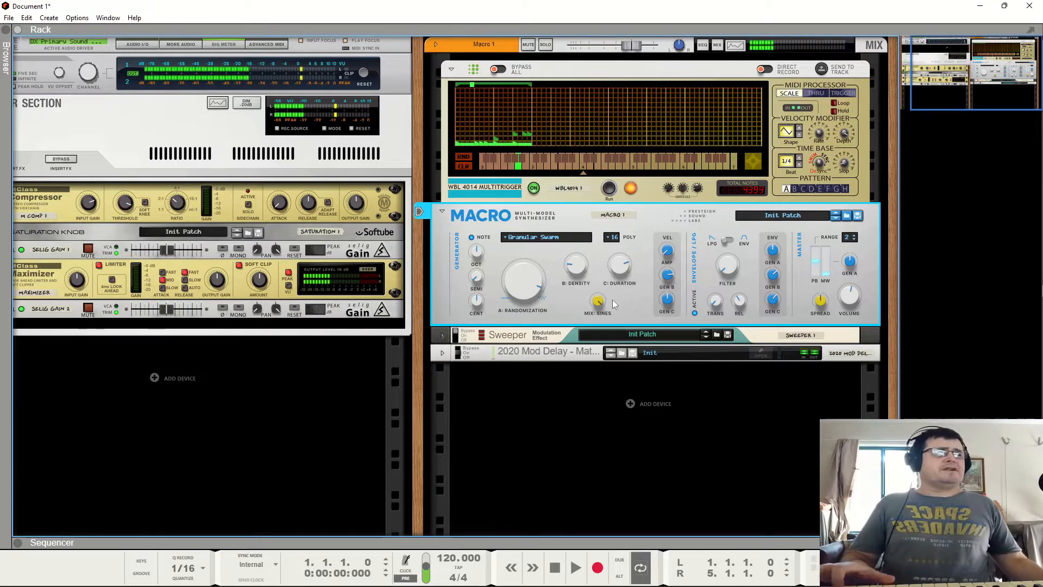
- Switch the generator model to Filtered Noise and turn its Resonance knob to about 10%
click(532, 239)
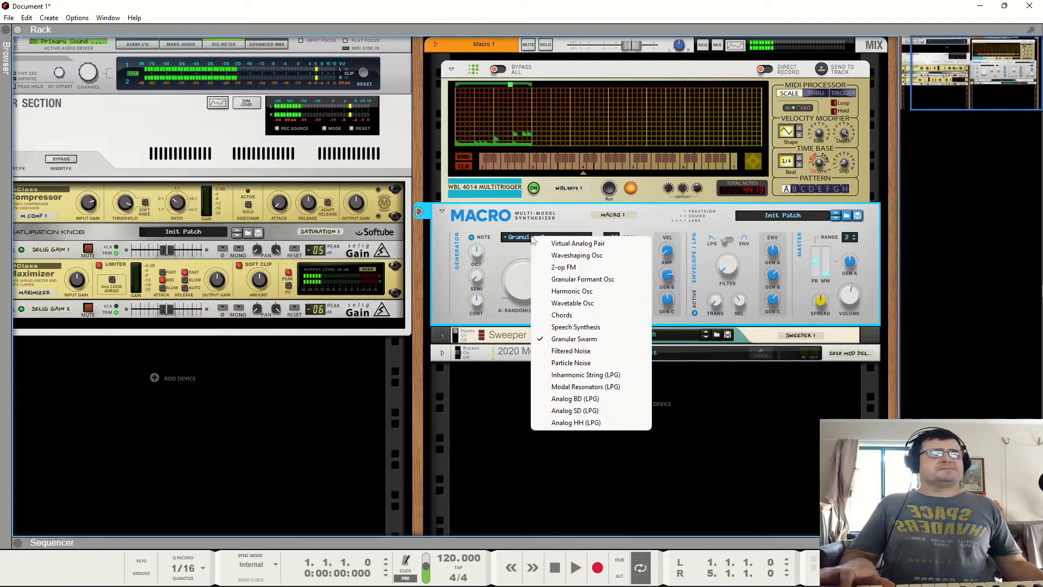
click(579, 352)
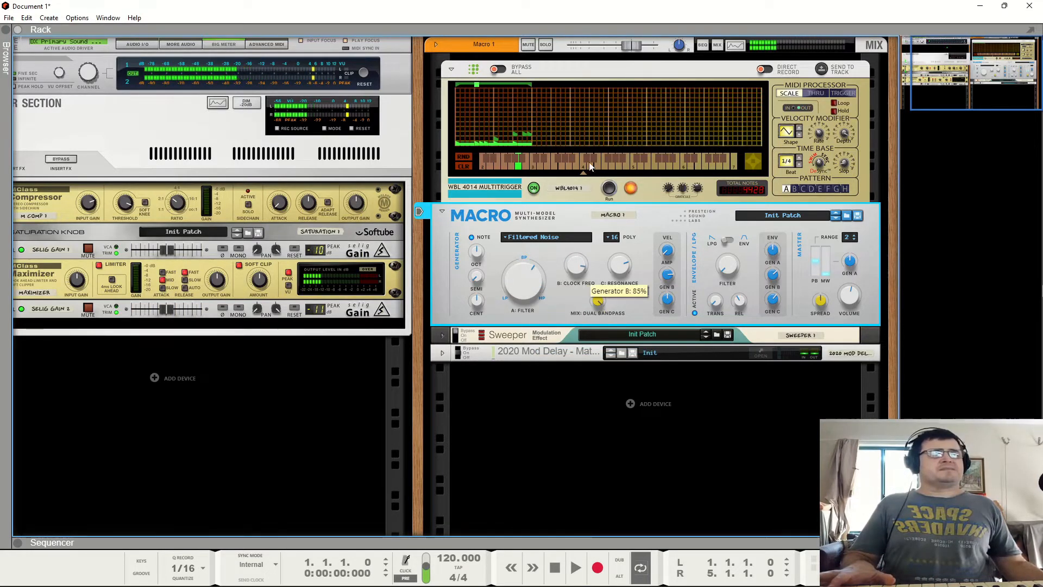
drag(591, 166, 624, 377)
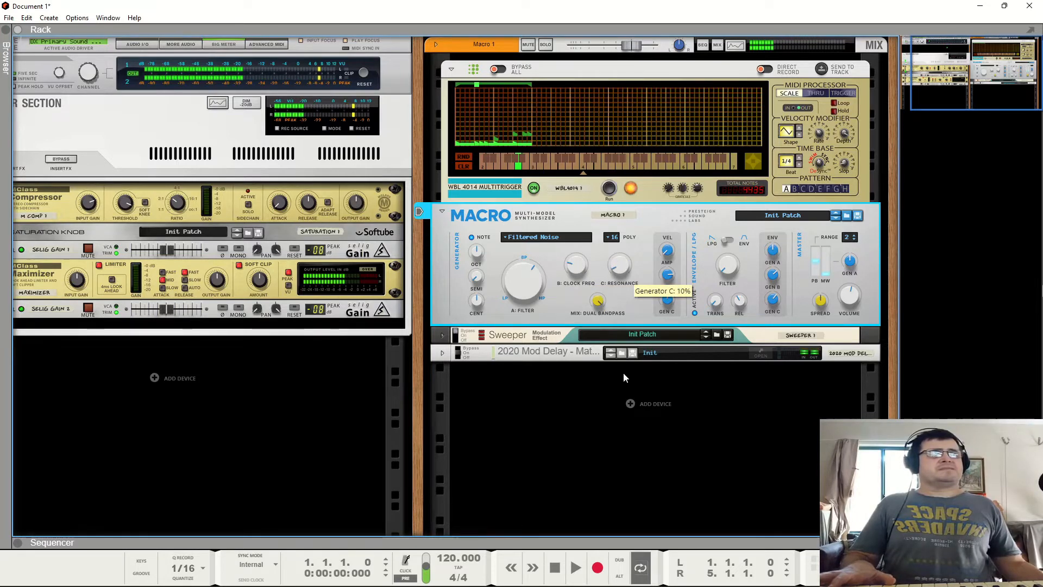
- Switch the generator model to Particle Noise and adjust its Randomization, Filter Type and Raw Dust mix knobs
click(534, 237)
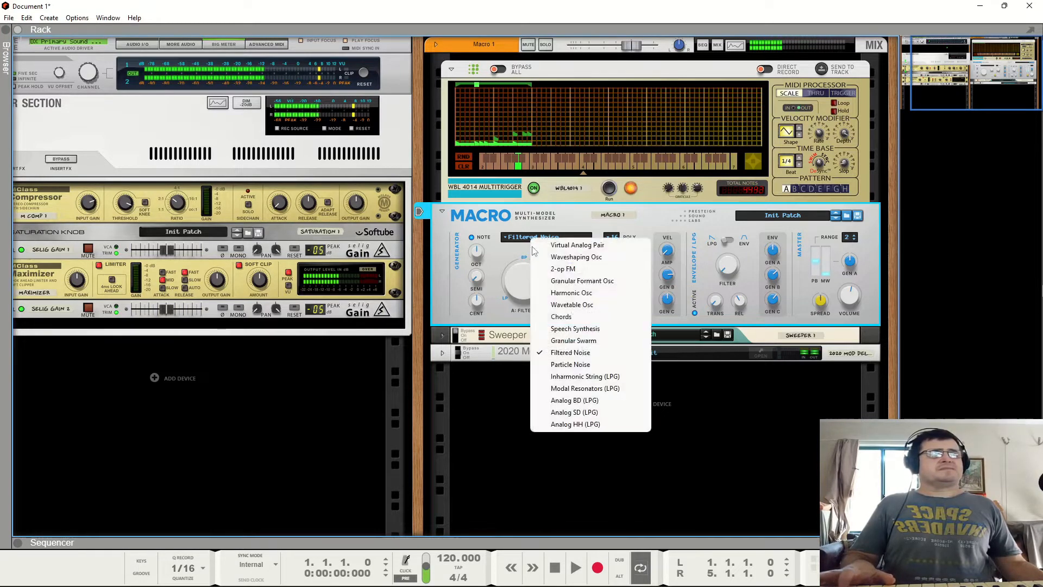
click(567, 363)
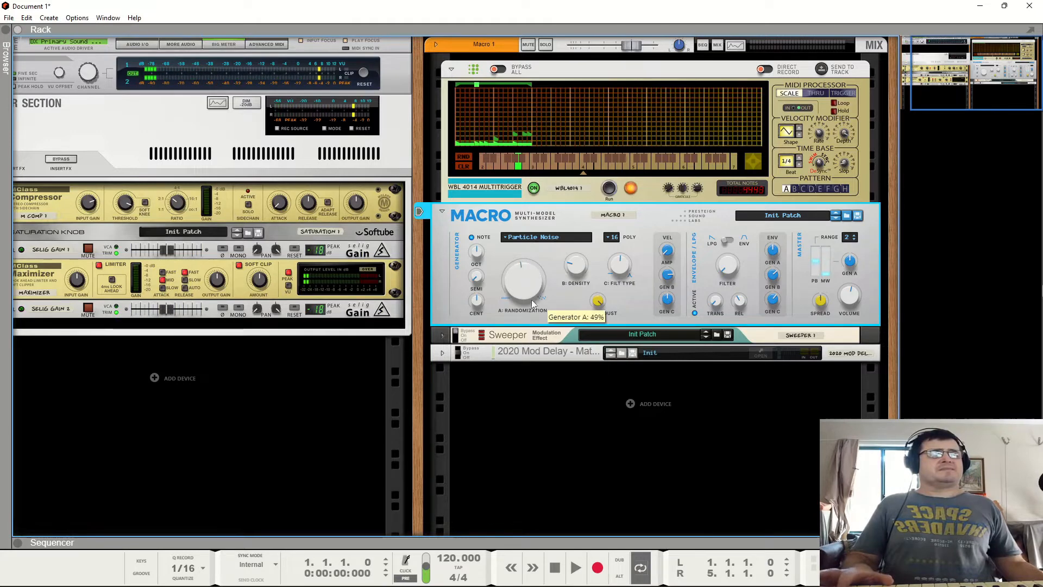
drag(531, 300, 584, 170)
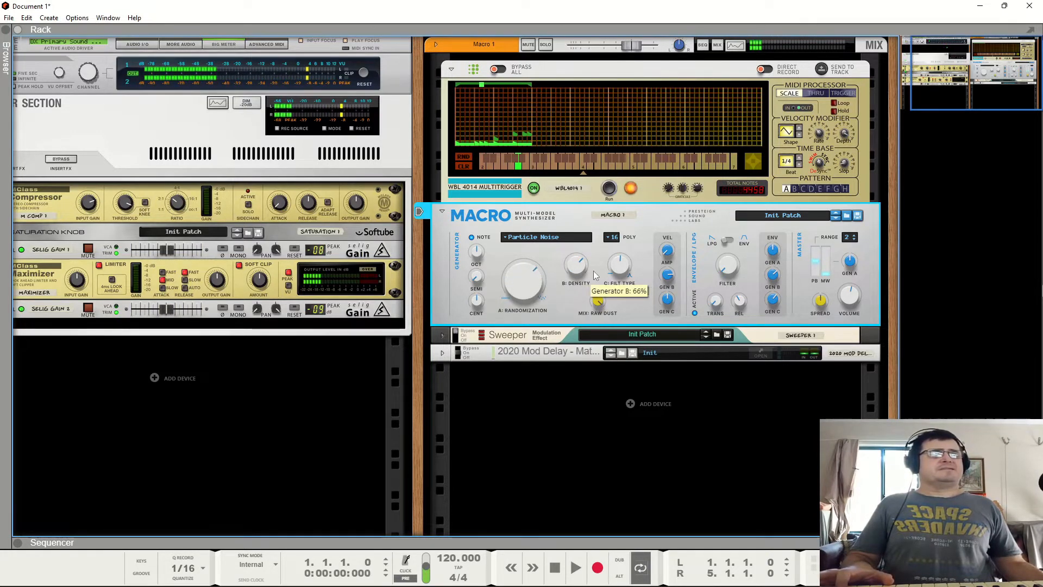
drag(618, 267, 630, 204)
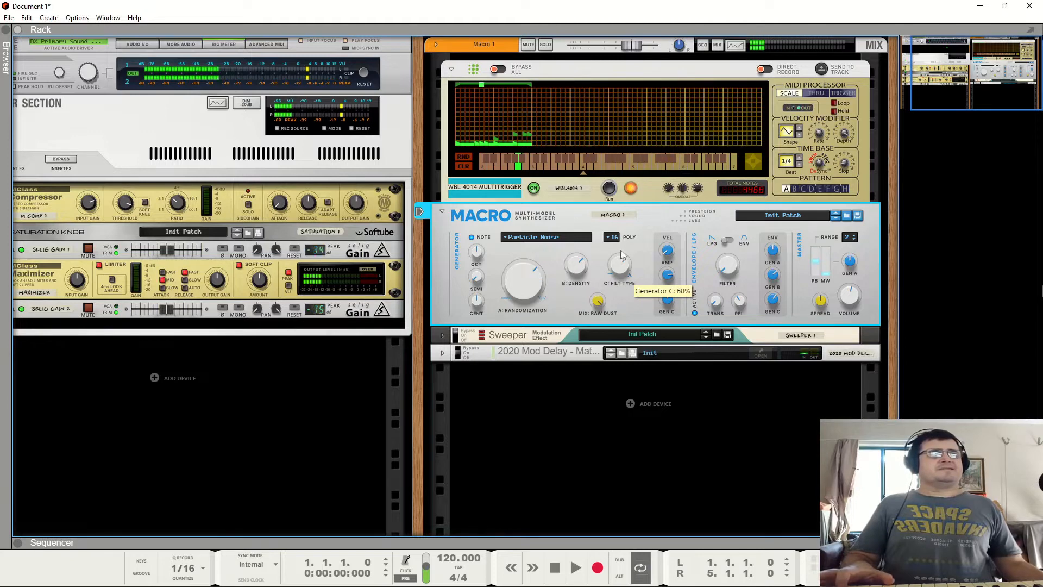
drag(598, 303, 597, 361)
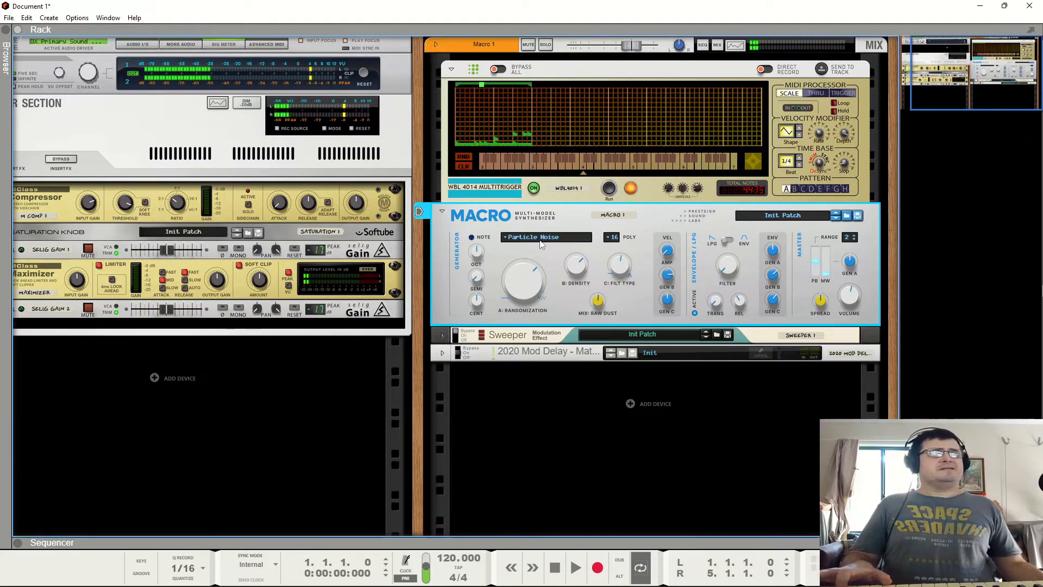
- Switch the generator model to Inharmonic String (LPG) and nudge its Detune knob
click(543, 238)
click(585, 376)
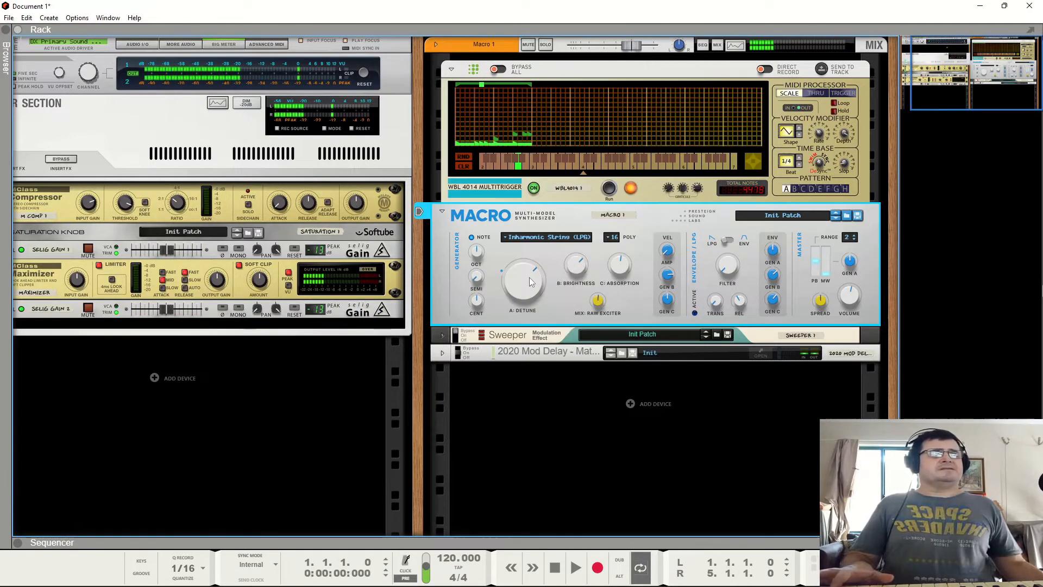
drag(532, 338, 533, 338)
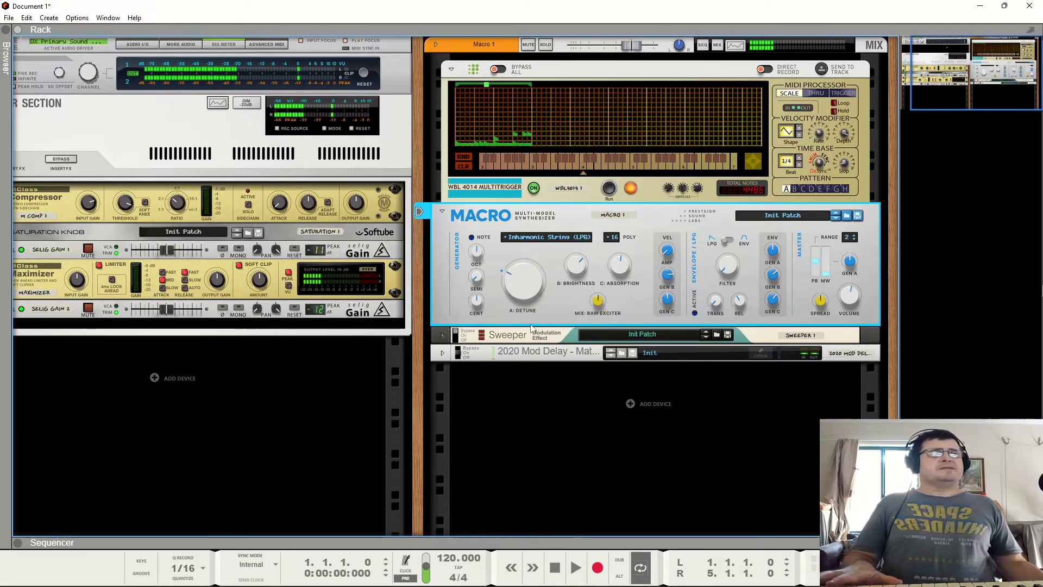
drag(520, 287, 520, 289)
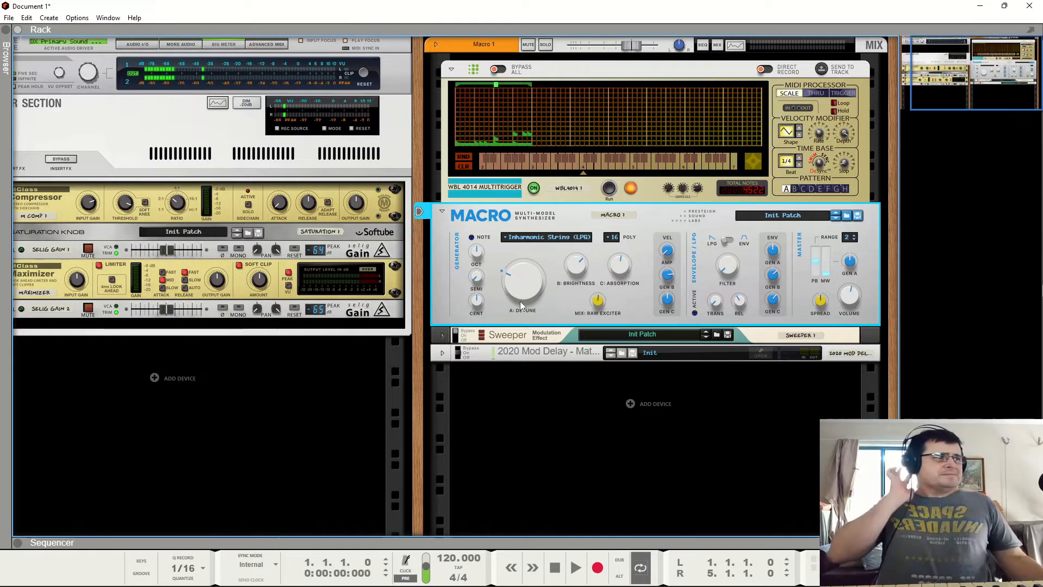
- Switch the generator model to Modal Resonators (LPG) and turn up its Material knob
mouse_move(530, 263)
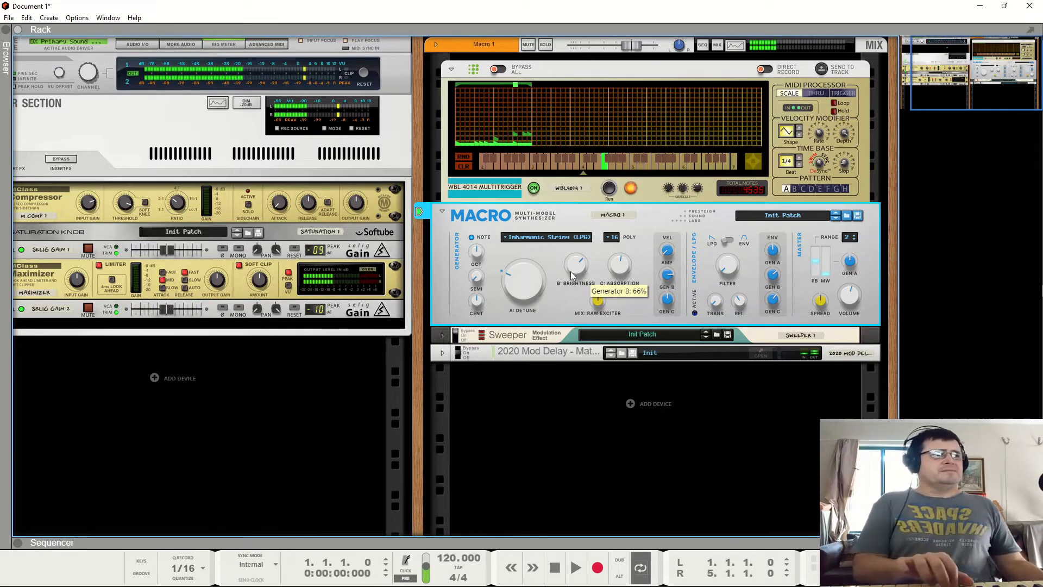
click(542, 245)
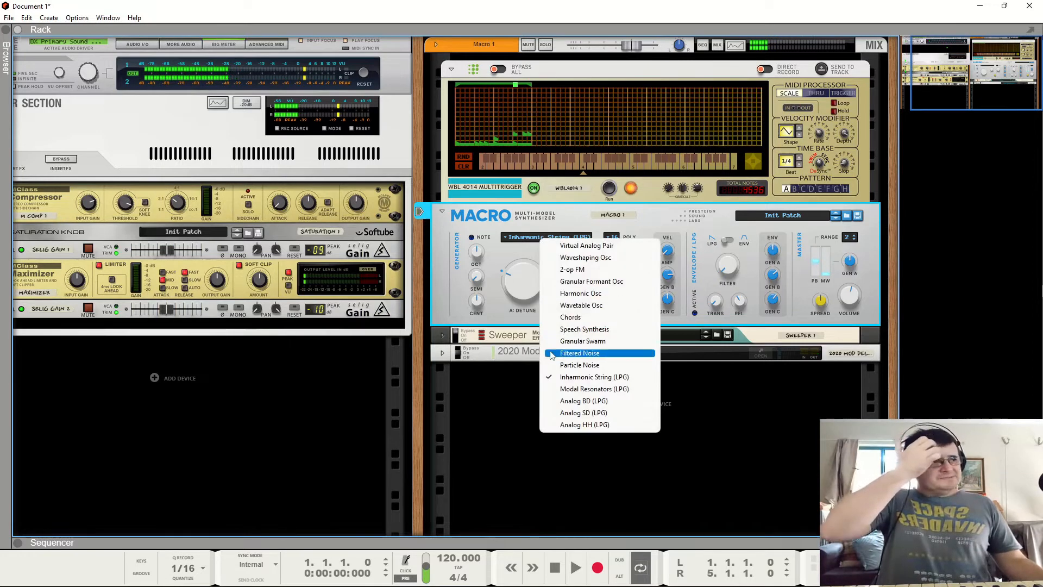
click(565, 388)
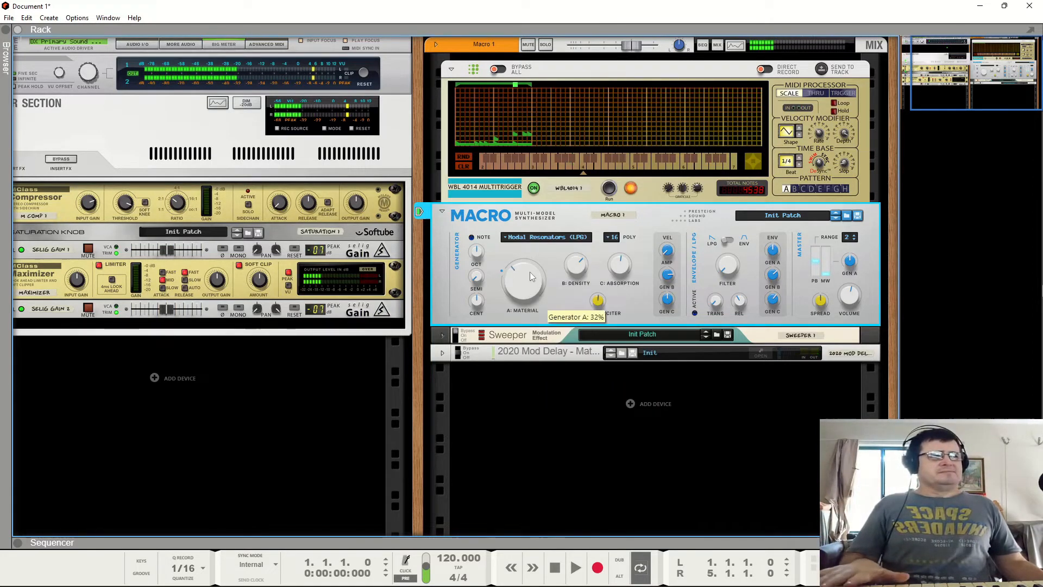
drag(529, 272, 529, 253)
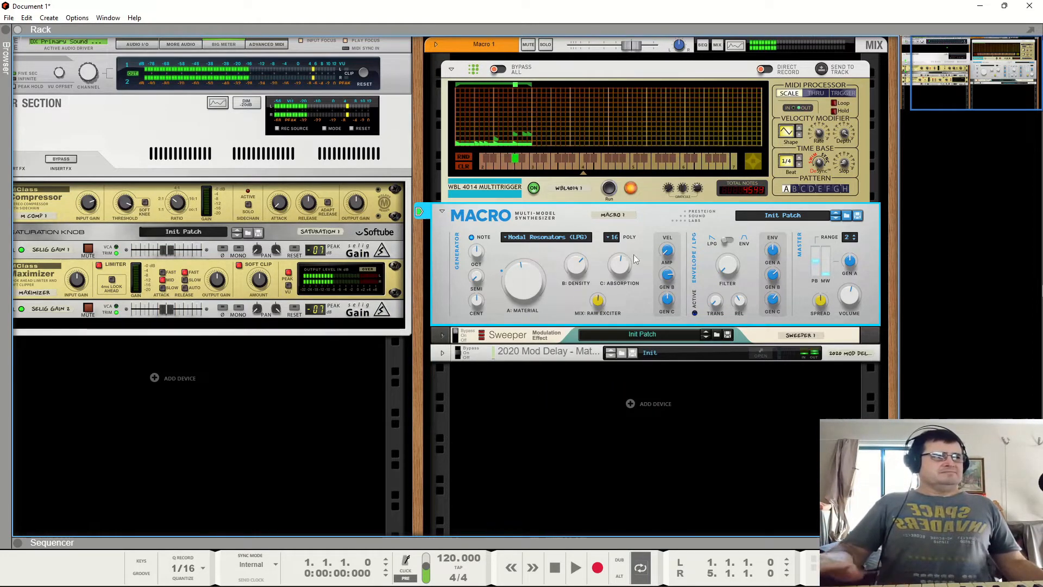
- Switch the generator model to Analog BD (LPG) and bypass and collapse the Multitrigger device
click(546, 241)
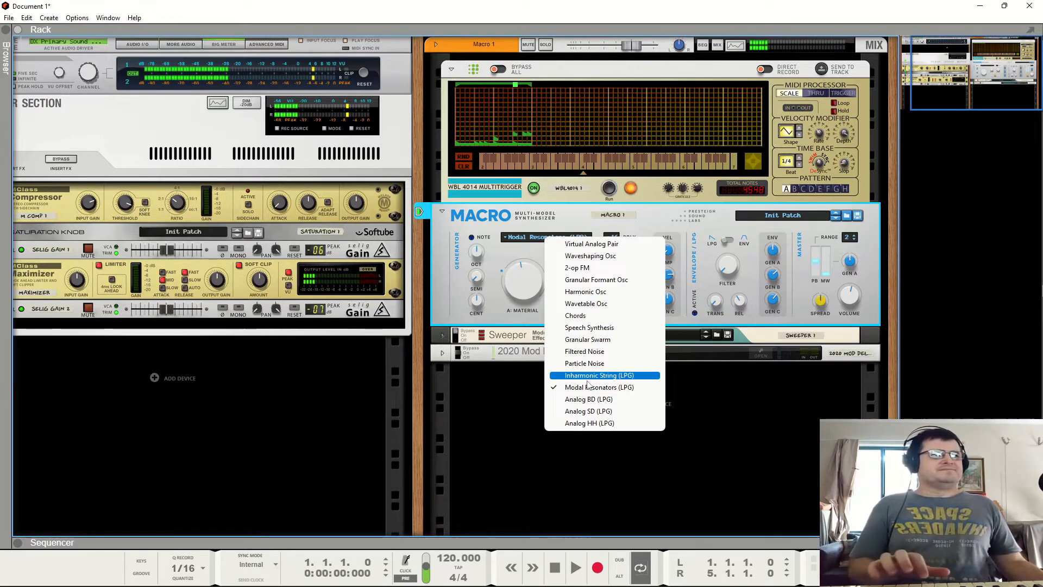
click(568, 402)
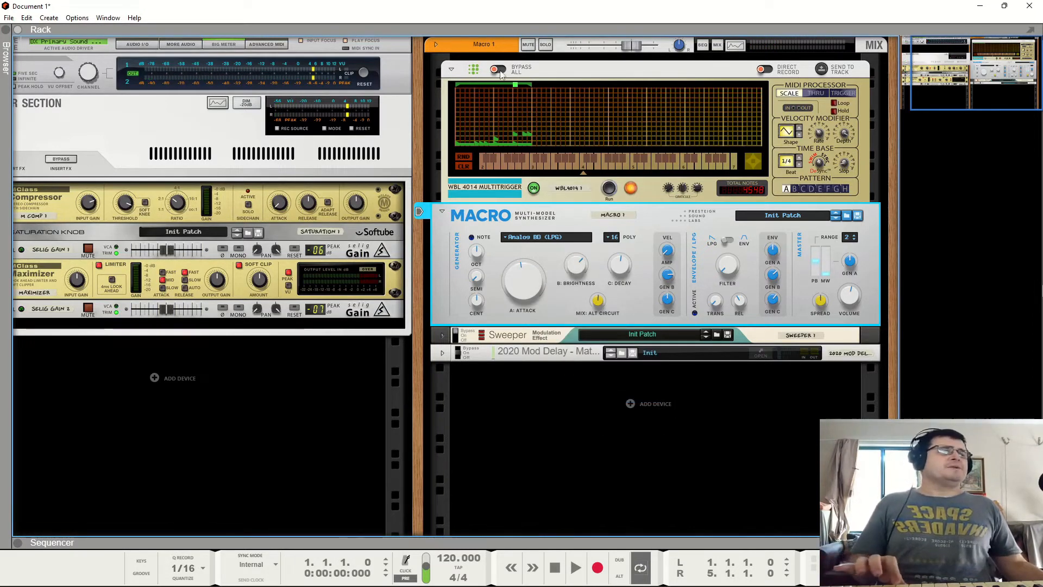
click(499, 70)
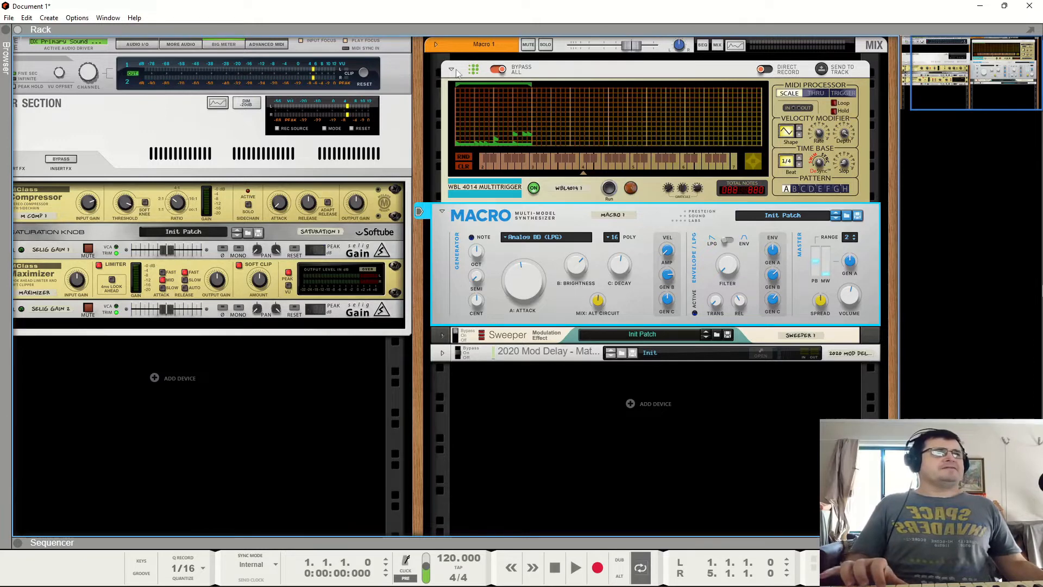
click(452, 70)
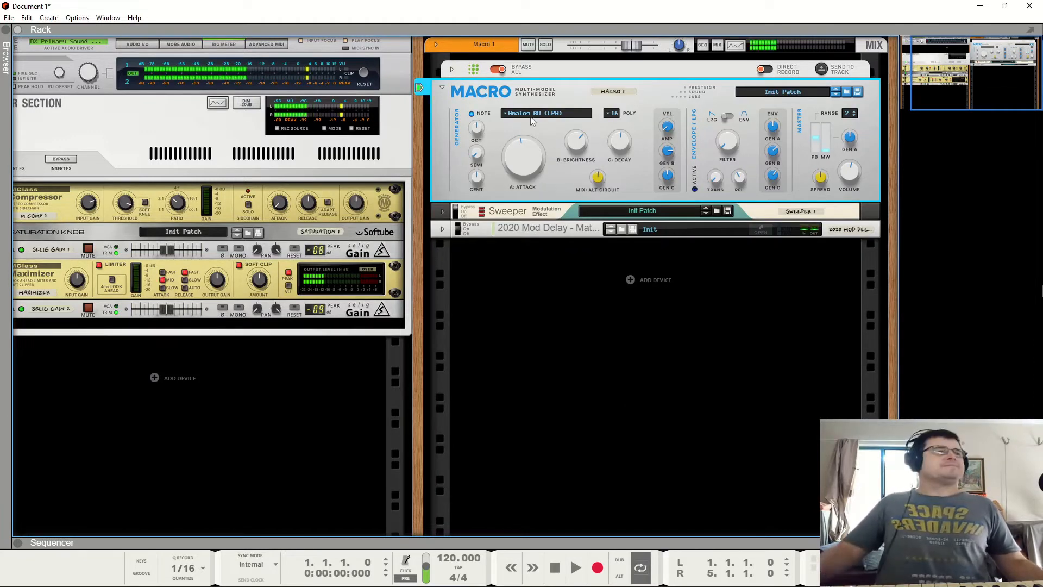
- Tweak the Analog BD's Attack, Brightness, Decay, Mix and LPG Filter knobs while playing notes
drag(478, 126, 486, 155)
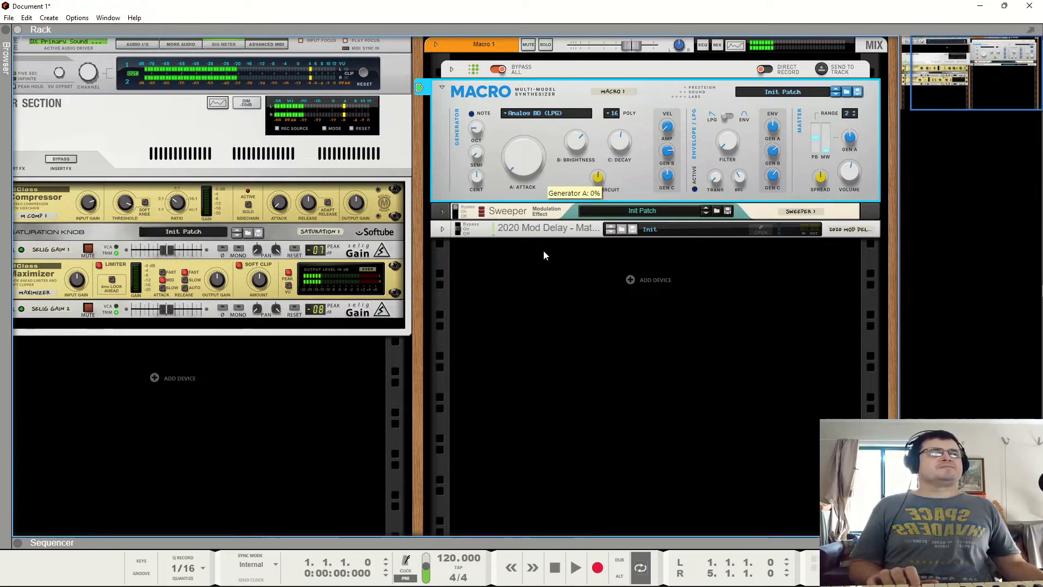
drag(544, 251, 539, 139)
drag(540, 102, 508, 171)
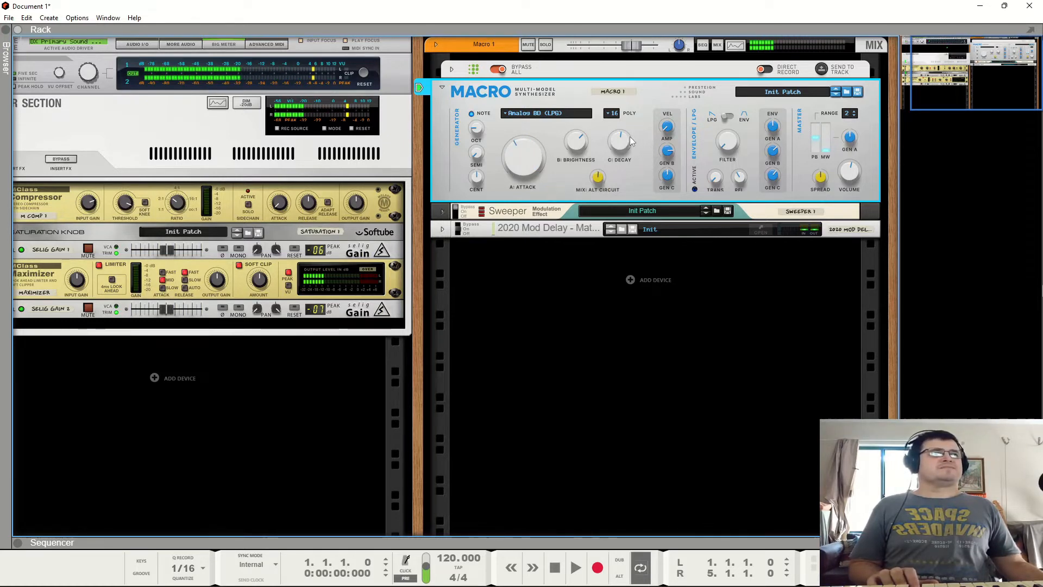
drag(624, 140, 627, 111)
drag(581, 145, 575, 182)
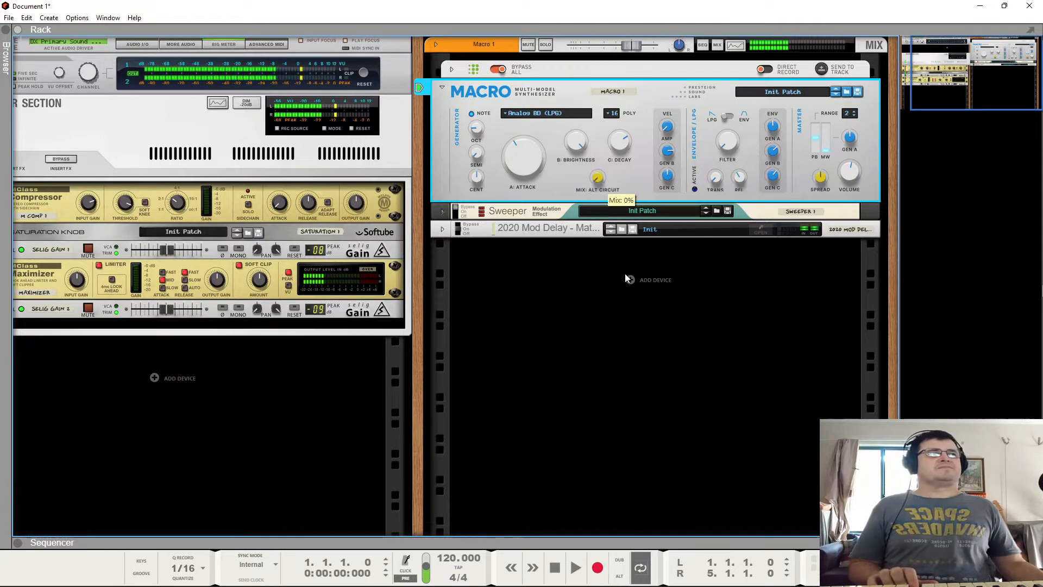
drag(622, 144, 625, 201)
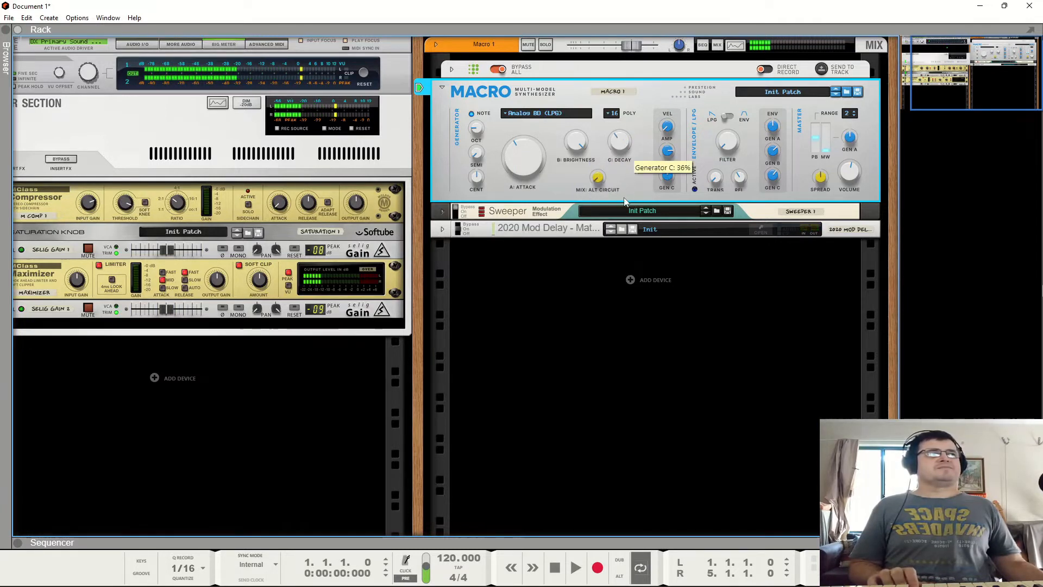
drag(665, 151, 663, 191)
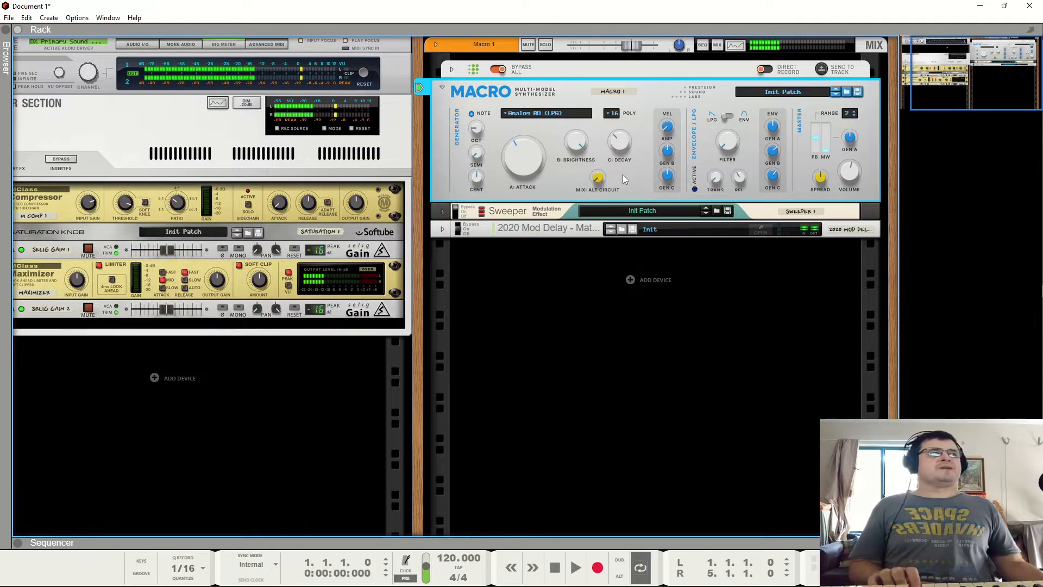
drag(529, 155, 536, 213)
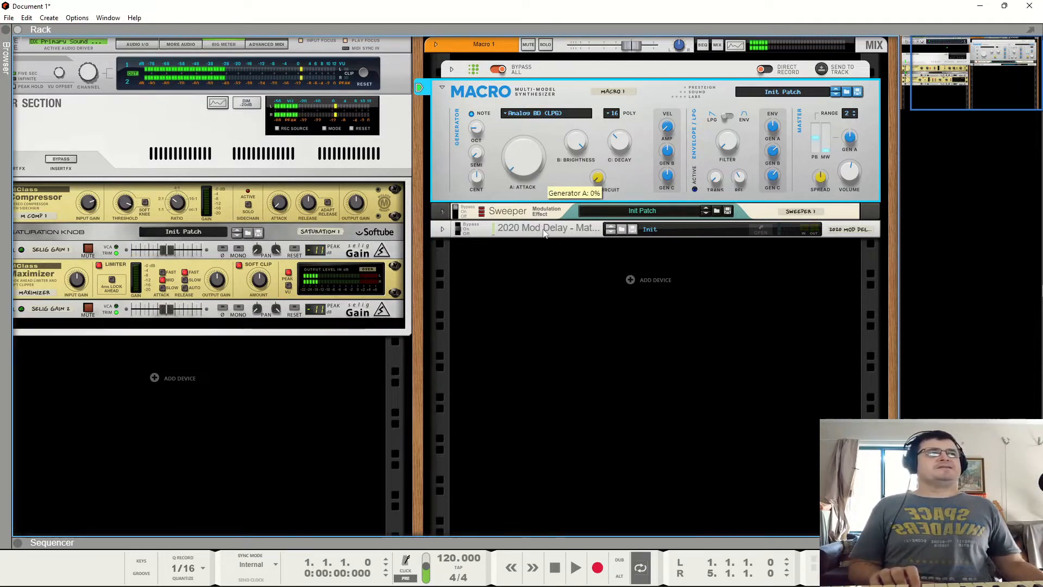
drag(581, 156, 581, 203)
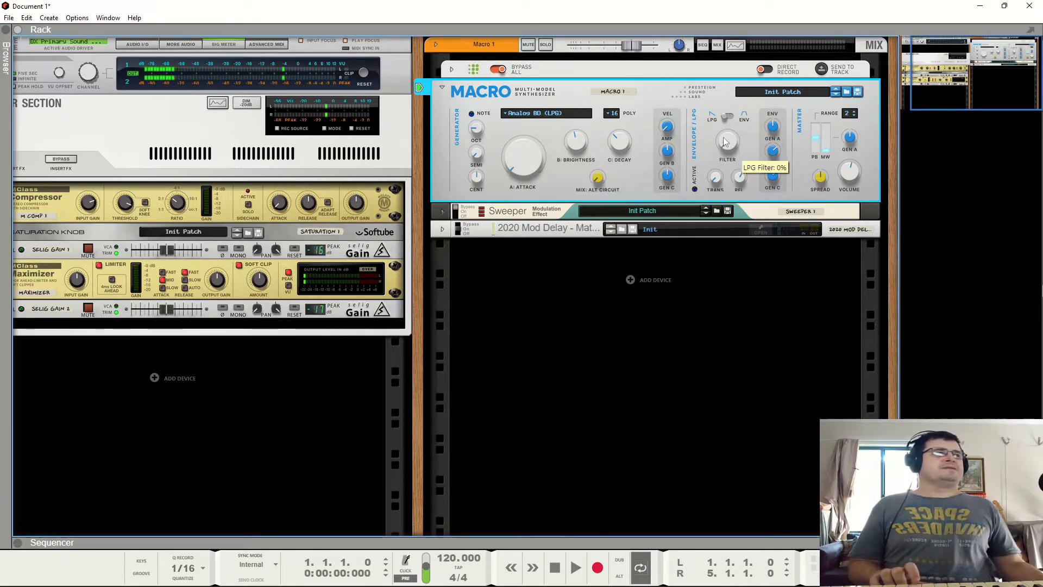
drag(726, 142, 713, 119)
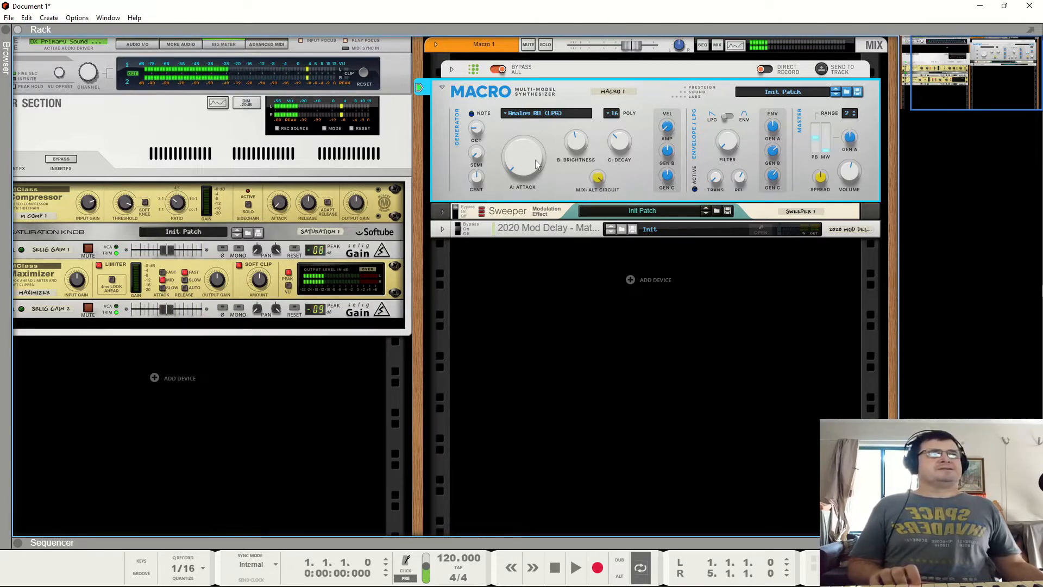
drag(536, 165, 524, 137)
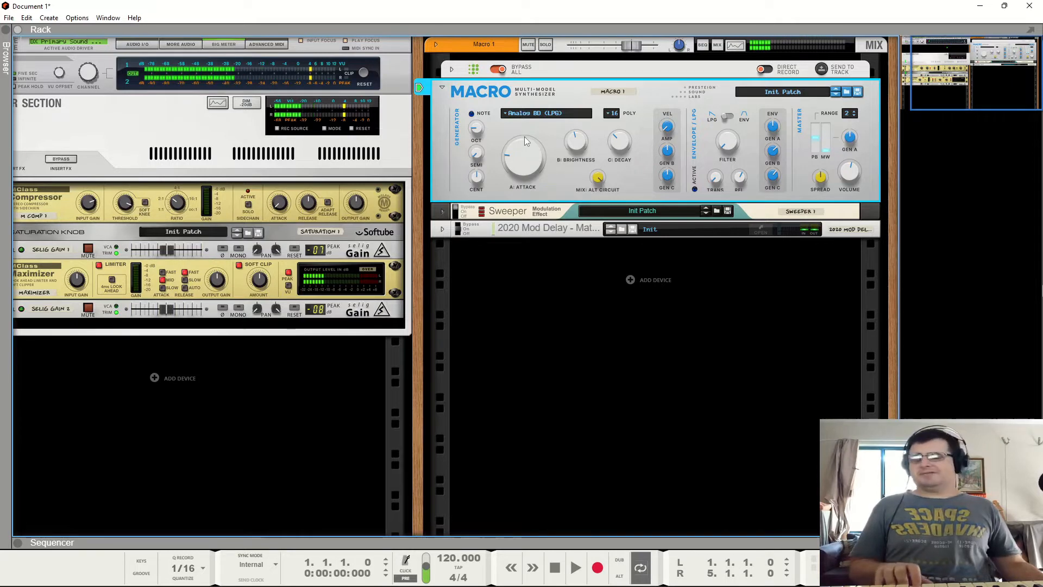
- Switch the generator model to Analog SD (LPG) and adjust its Strike, Decay and Noise knobs
click(534, 115)
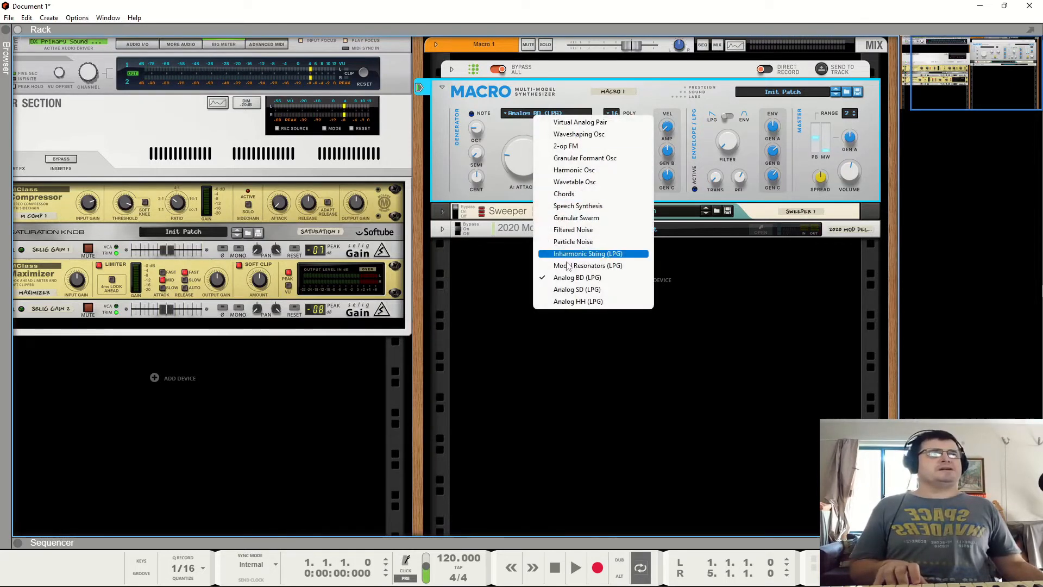
click(577, 288)
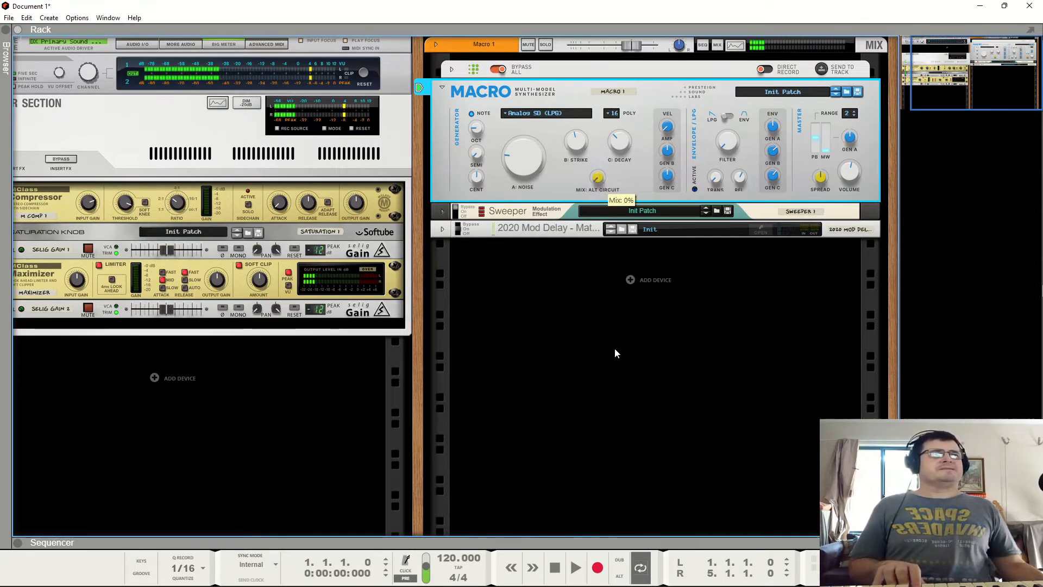
drag(534, 115, 535, 112)
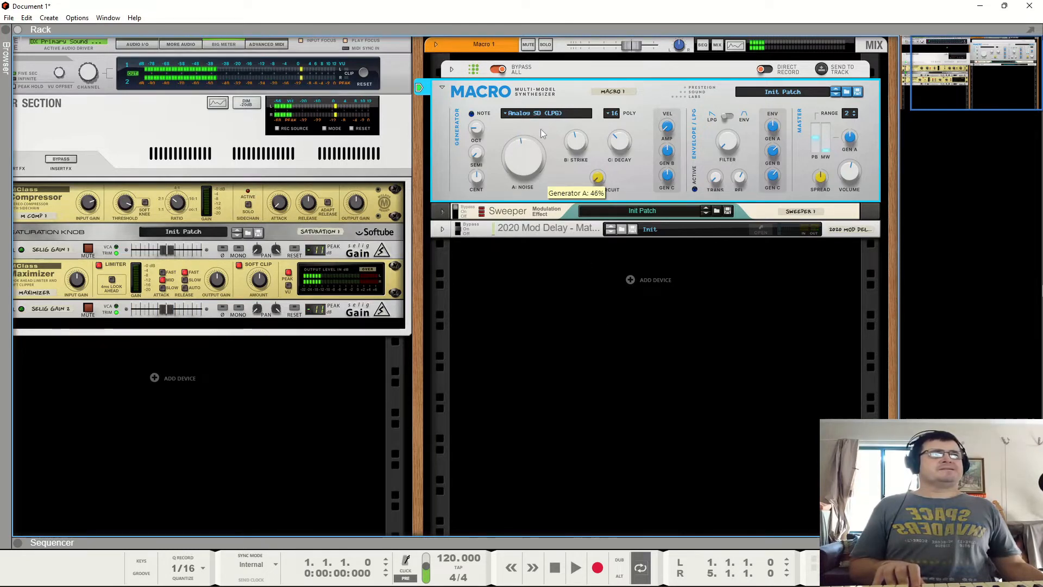
drag(580, 141, 587, 206)
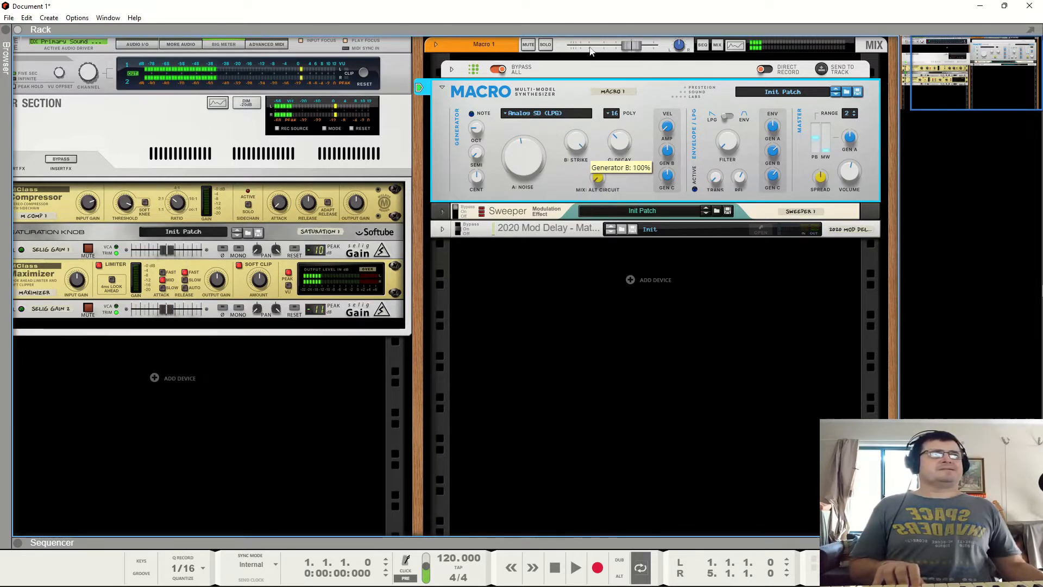
drag(619, 143, 621, 161)
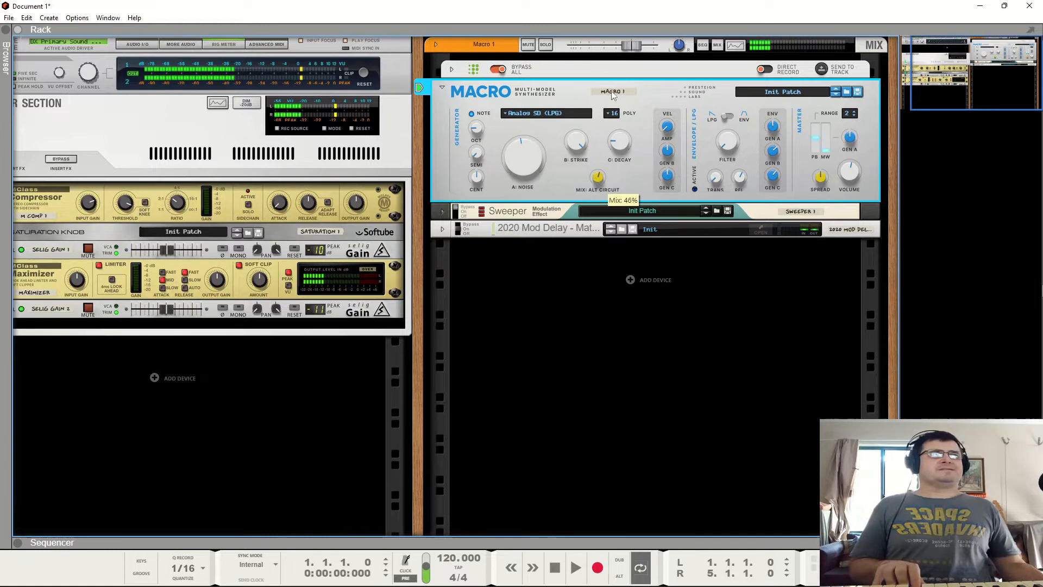
drag(613, 95, 614, 5)
drag(519, 148, 523, 177)
- Switch the generator model to Analog HH (LPG) and turn up its Noise and Decay knobs
click(534, 114)
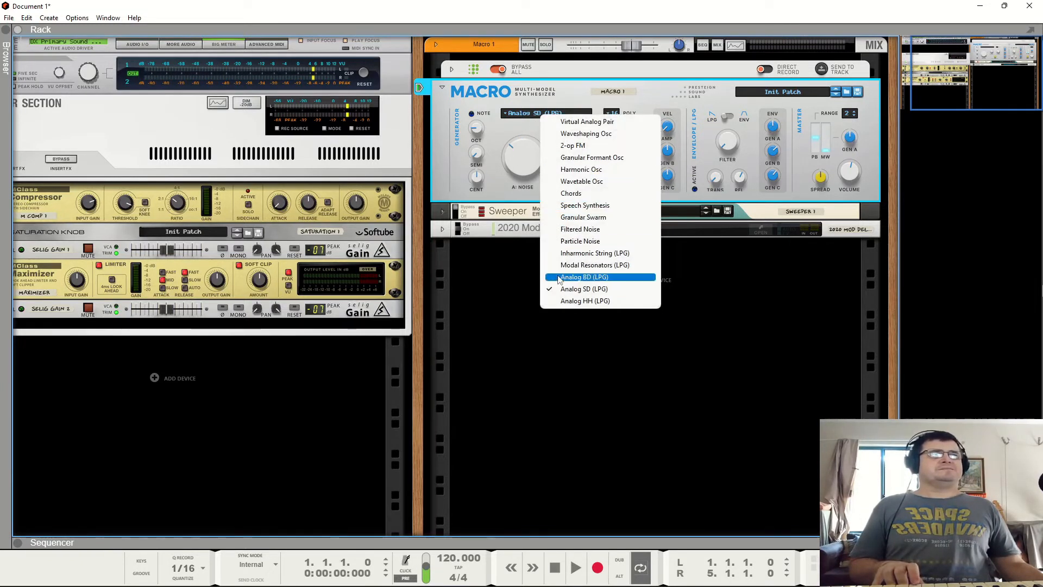
click(598, 302)
drag(529, 166, 536, 120)
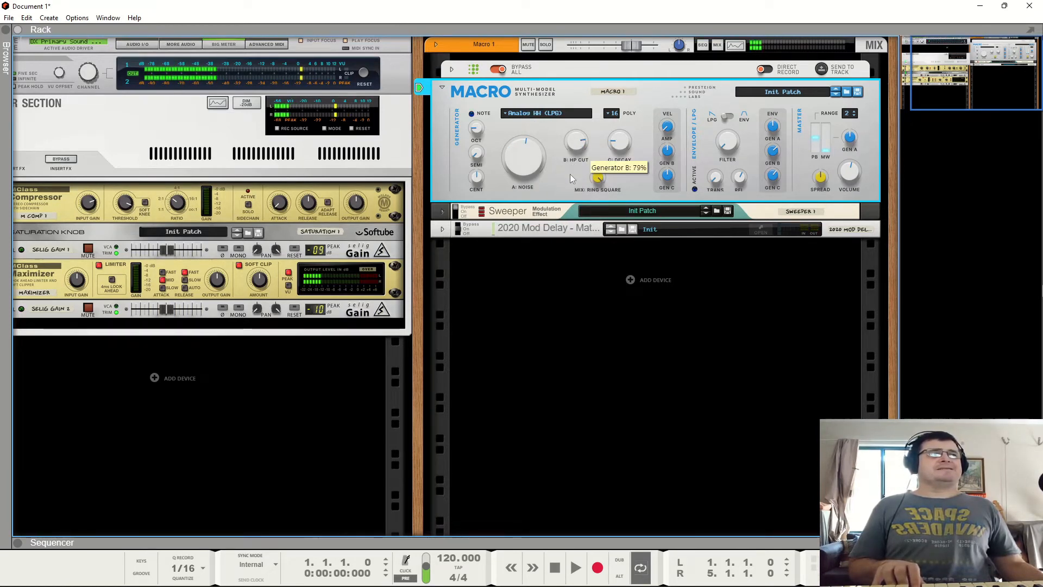
drag(528, 162, 539, 130)
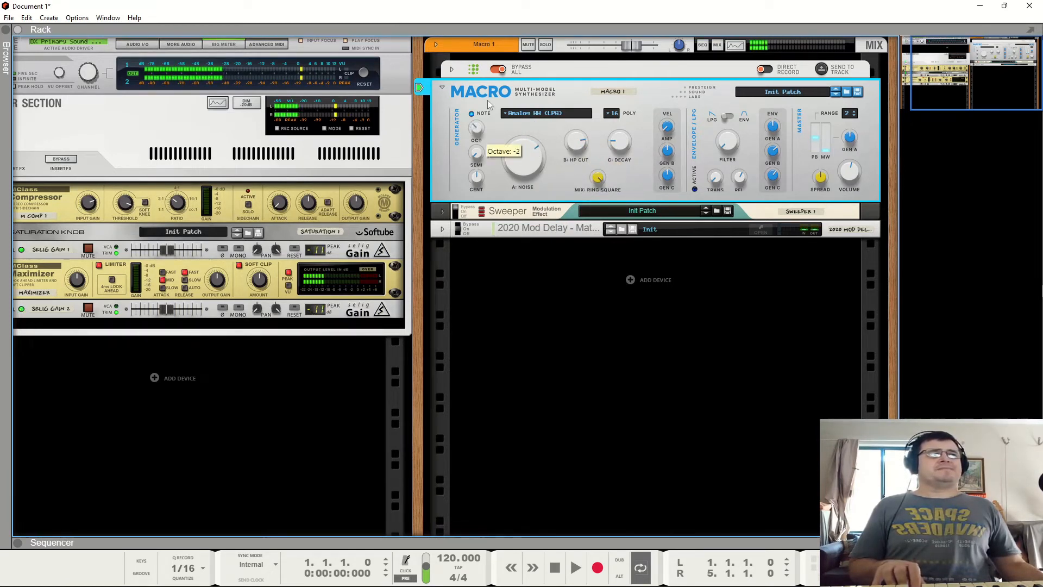
drag(620, 142, 621, 99)
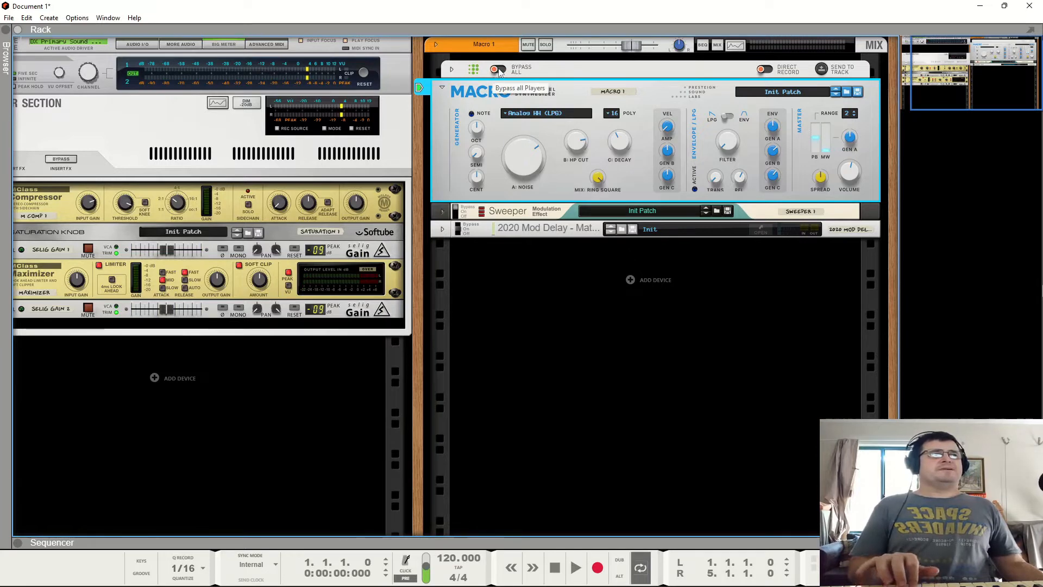
- Expand the Multitrigger device and start its pattern running
click(451, 69)
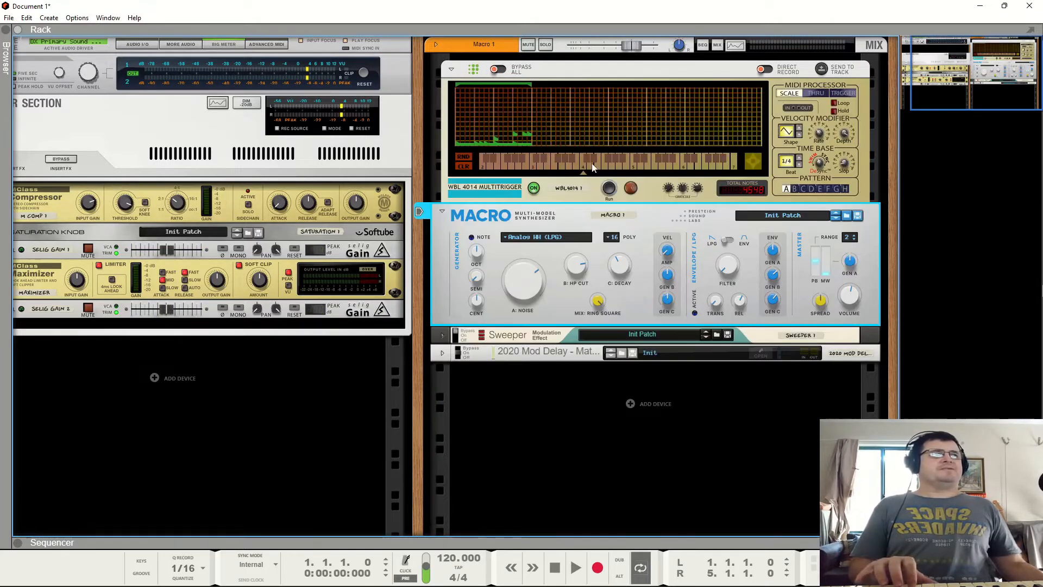
click(609, 188)
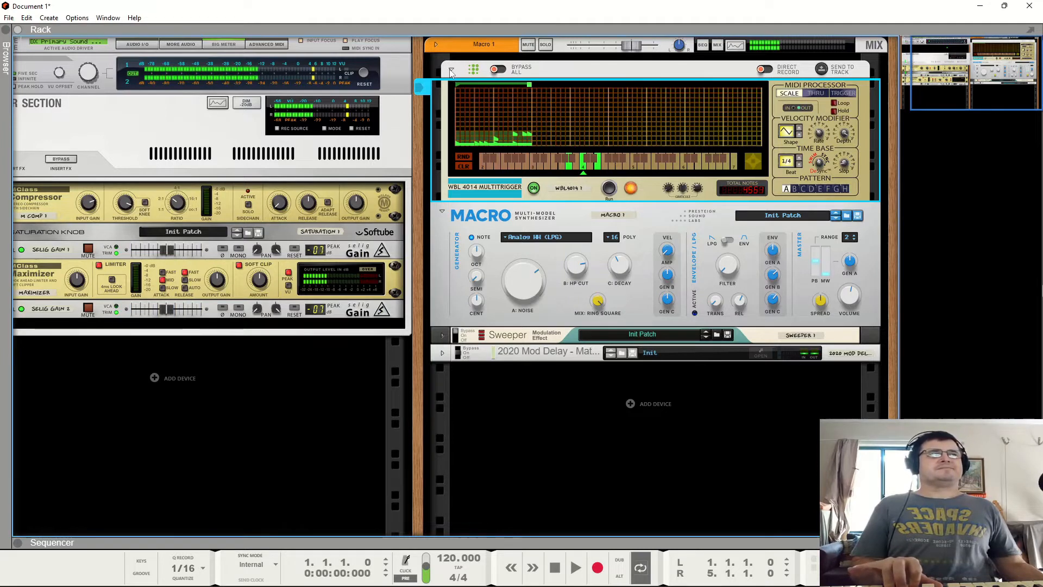
- Switch the Macro's envelope section to ENV mode and raise the Attack knob while the pattern plays
click(597, 300)
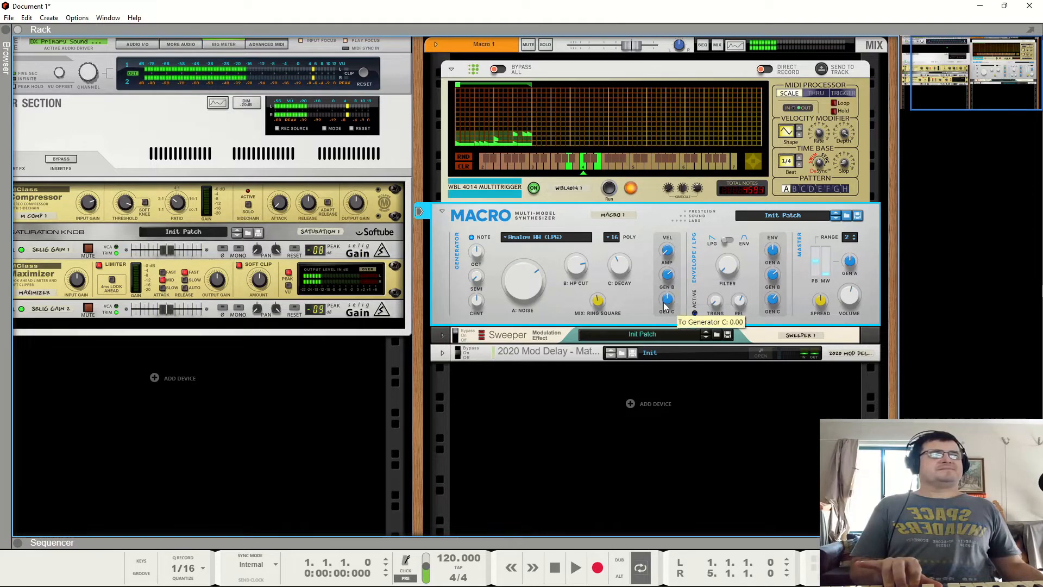
drag(663, 328, 663, 327)
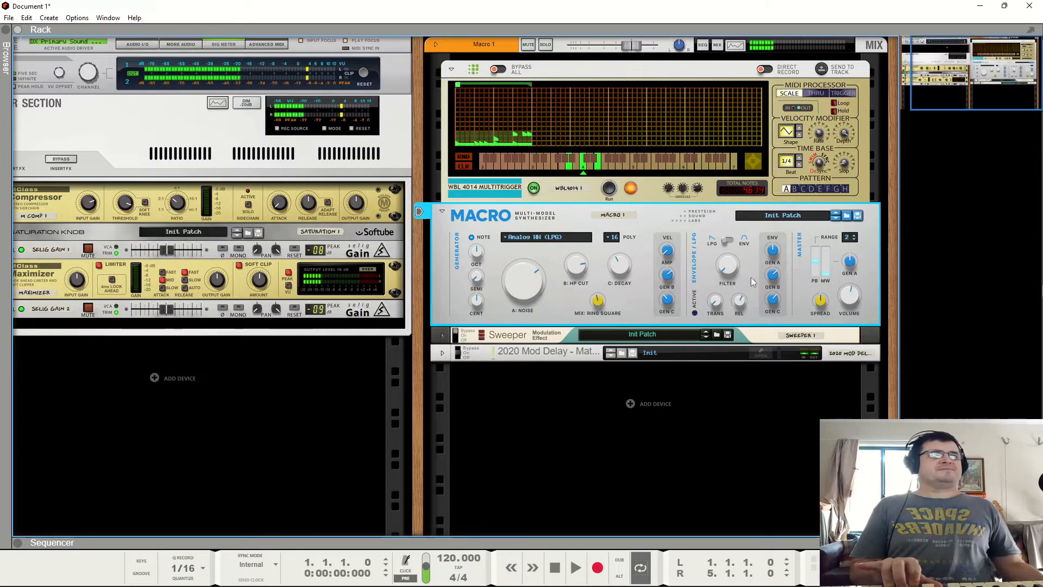
click(731, 241)
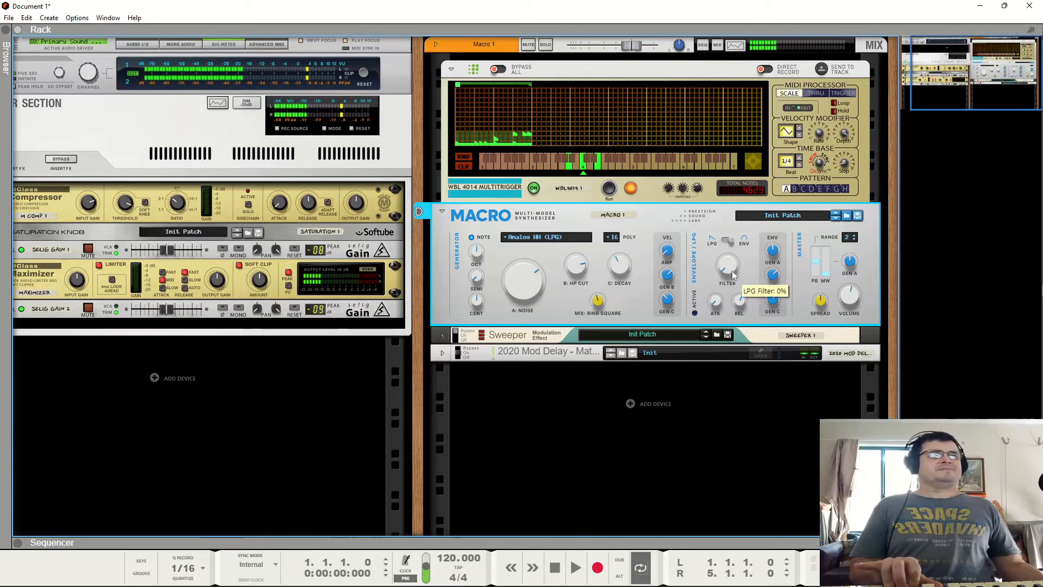
drag(713, 302, 712, 224)
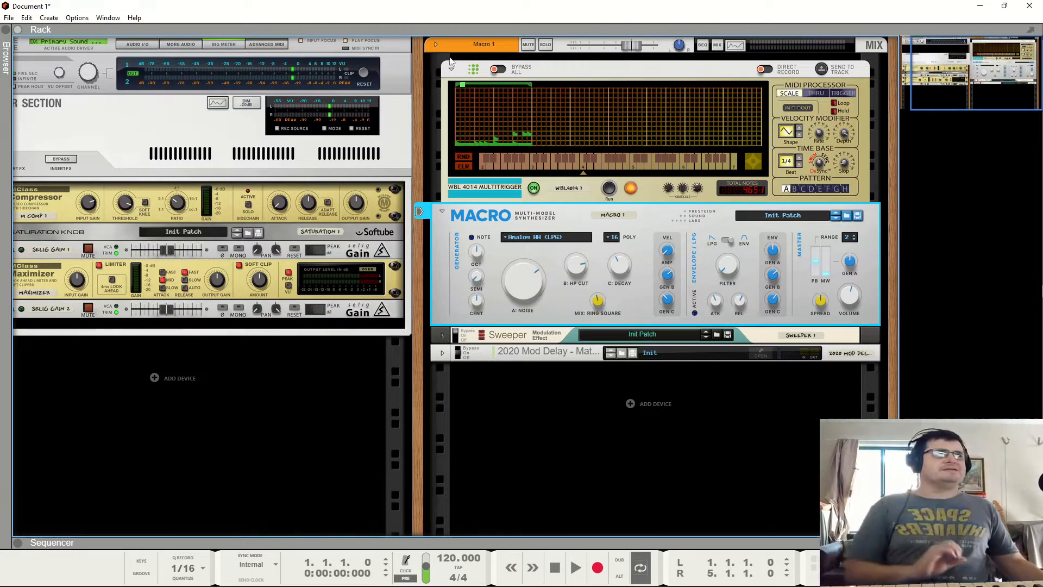
- Bypass all players and collapse the Multitrigger device
click(498, 70)
click(451, 70)
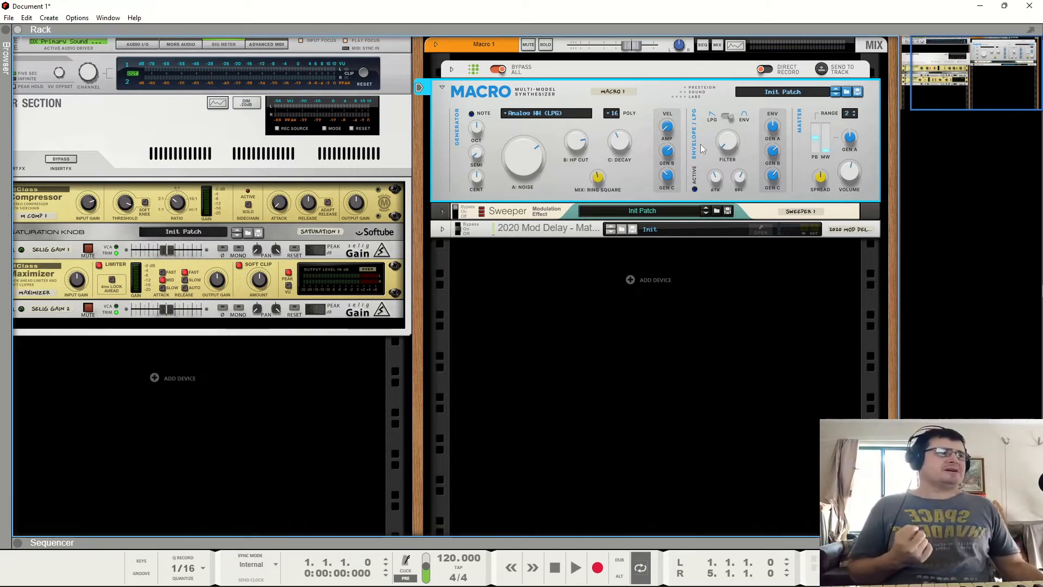
- Switch the envelope back to LPG mode and the generator model to Virtual Analog Pair, nudging its Detune knob
click(723, 118)
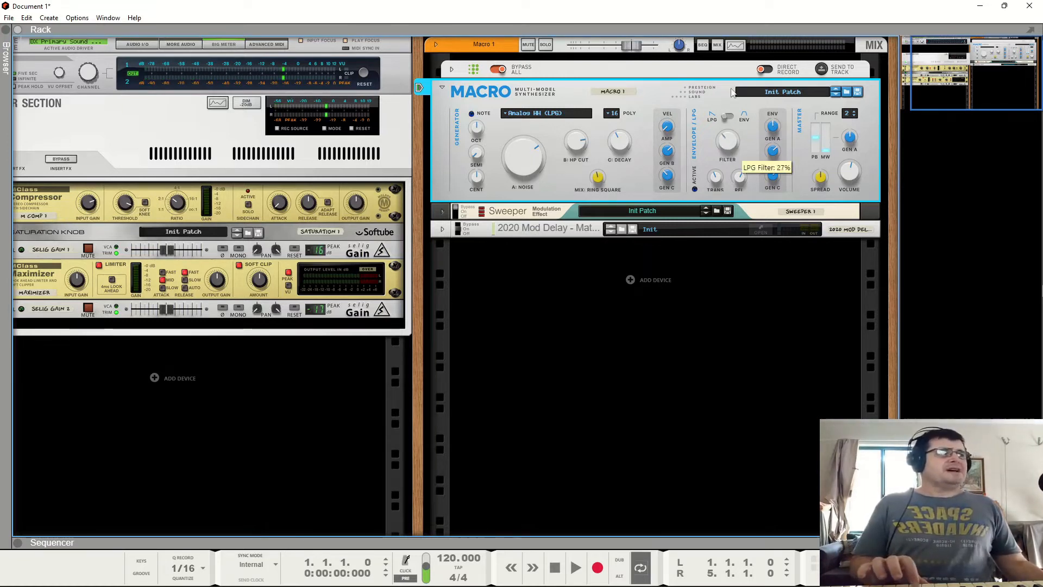
click(516, 112)
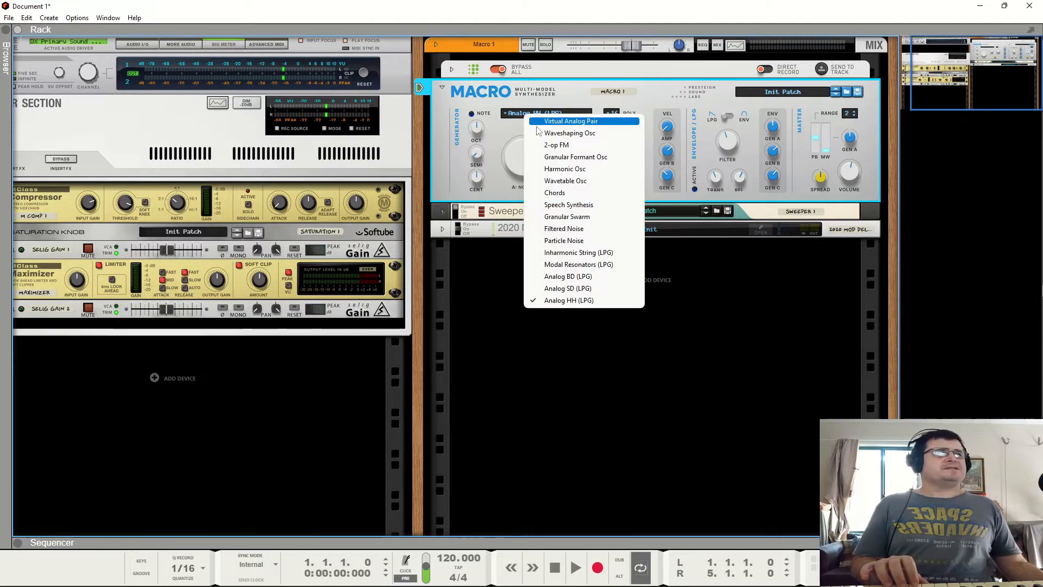
click(548, 116)
drag(524, 186, 535, 185)
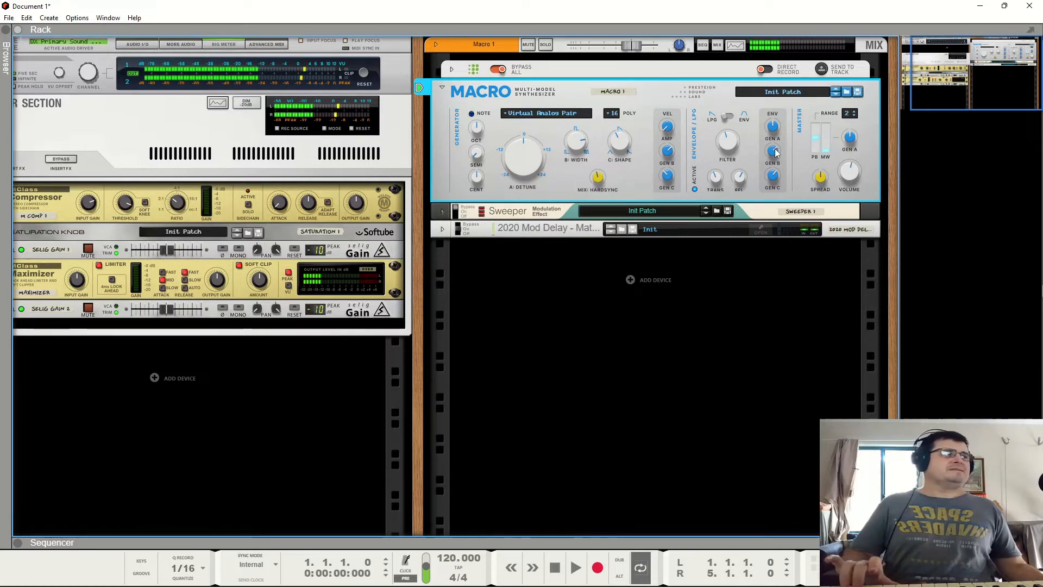
- Adjust the envelope's Release knob while playing notes
mouse_move(775, 152)
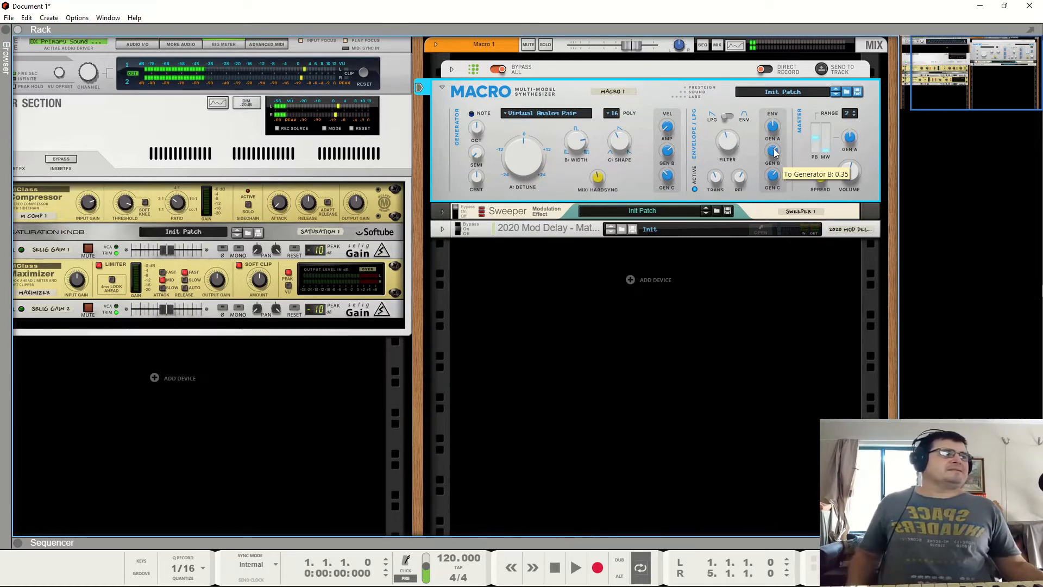
mouse_move(771, 177)
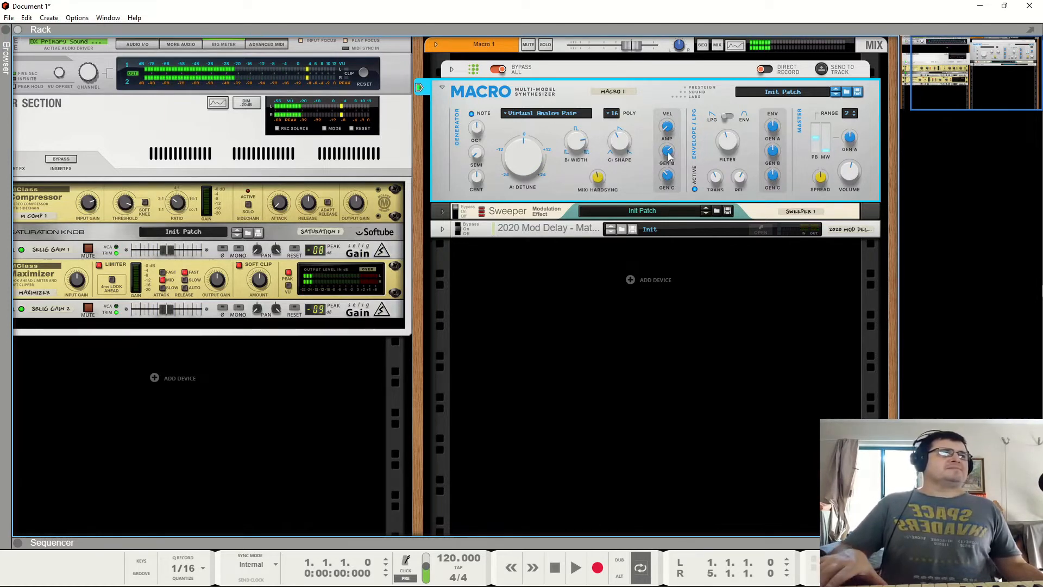
mouse_move(601, 181)
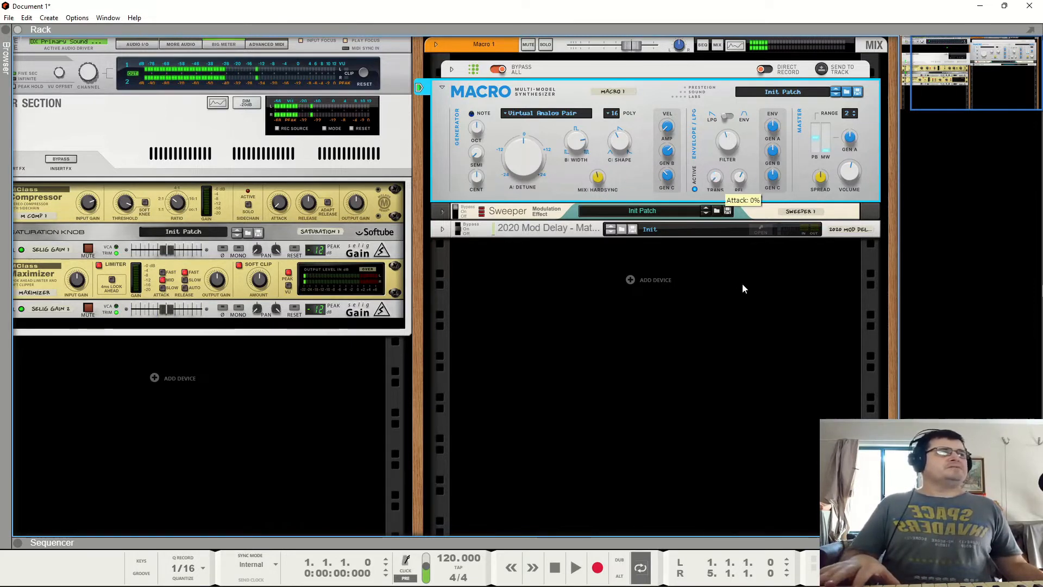
mouse_move(729, 141)
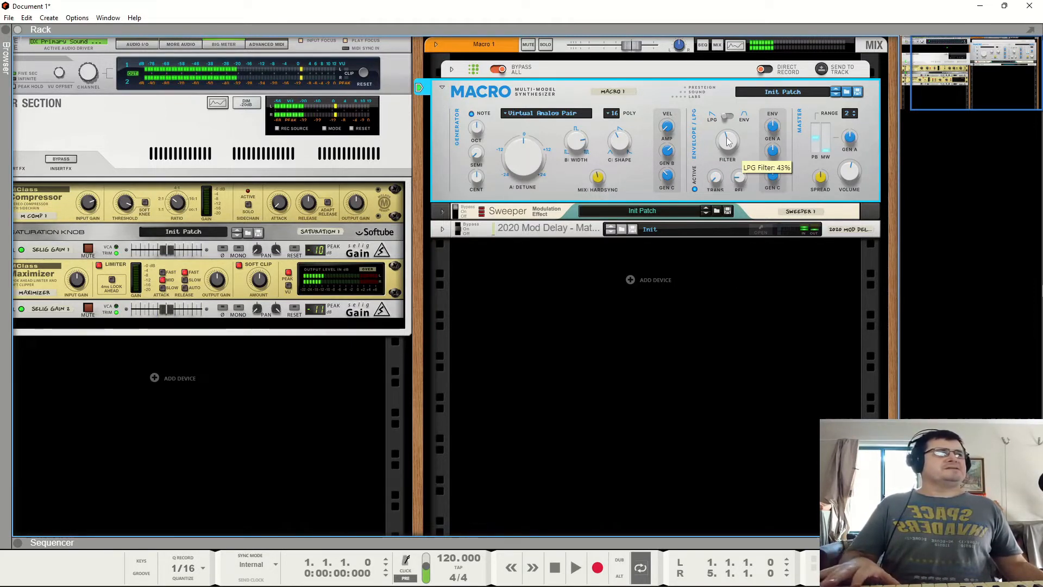
drag(727, 175, 740, 217)
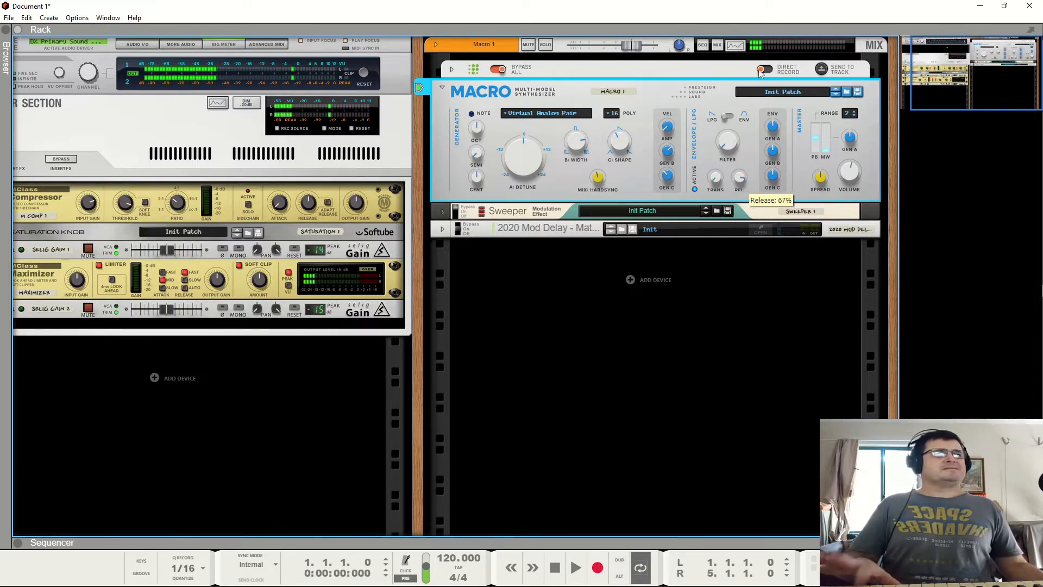
drag(759, 57, 731, 160)
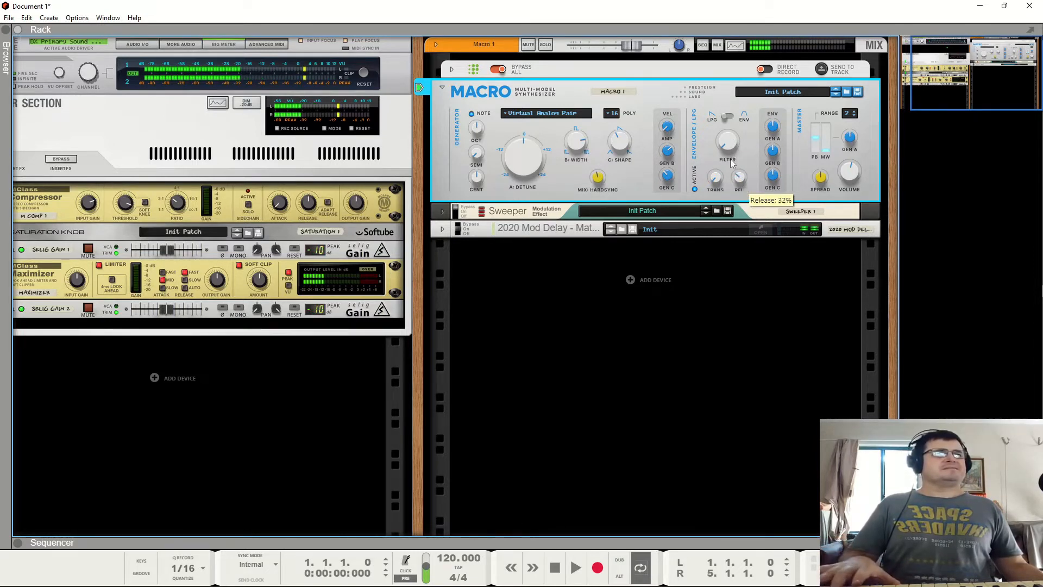
- Switch the envelope to ENV mode and raise its Attack and Release knobs
click(744, 123)
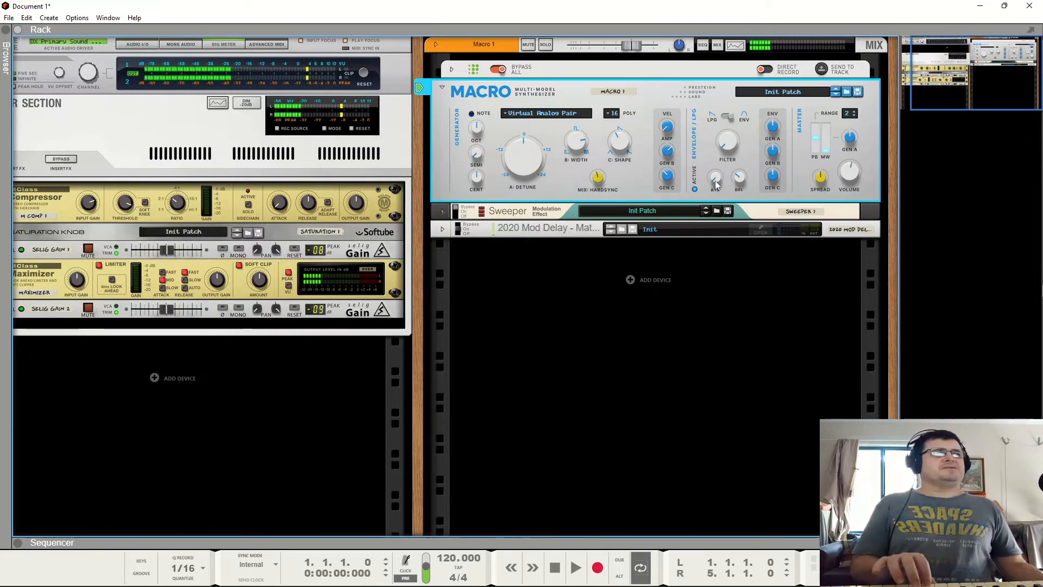
mouse_move(715, 185)
drag(716, 185, 718, 106)
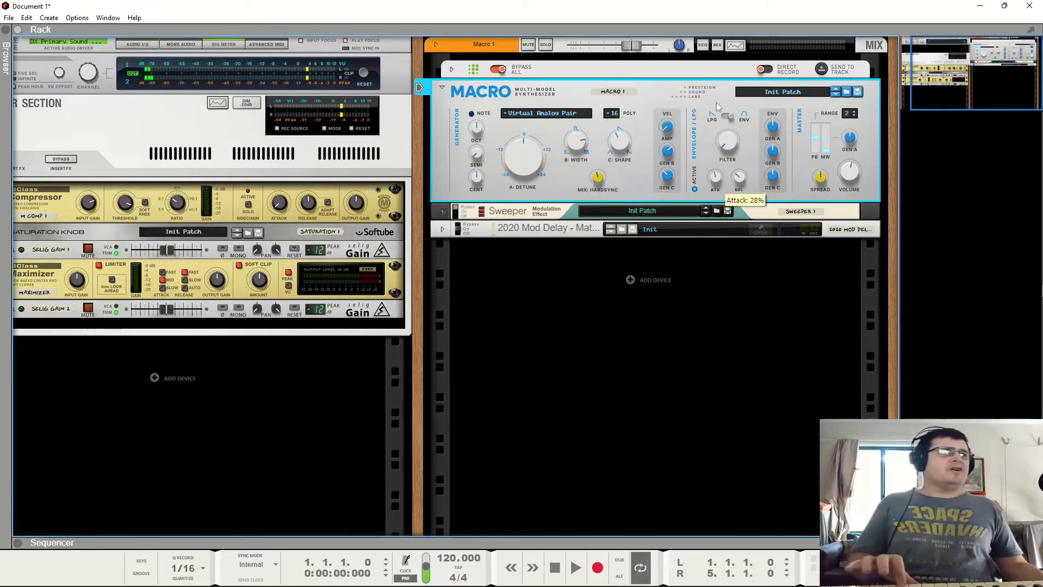
drag(738, 181, 745, 136)
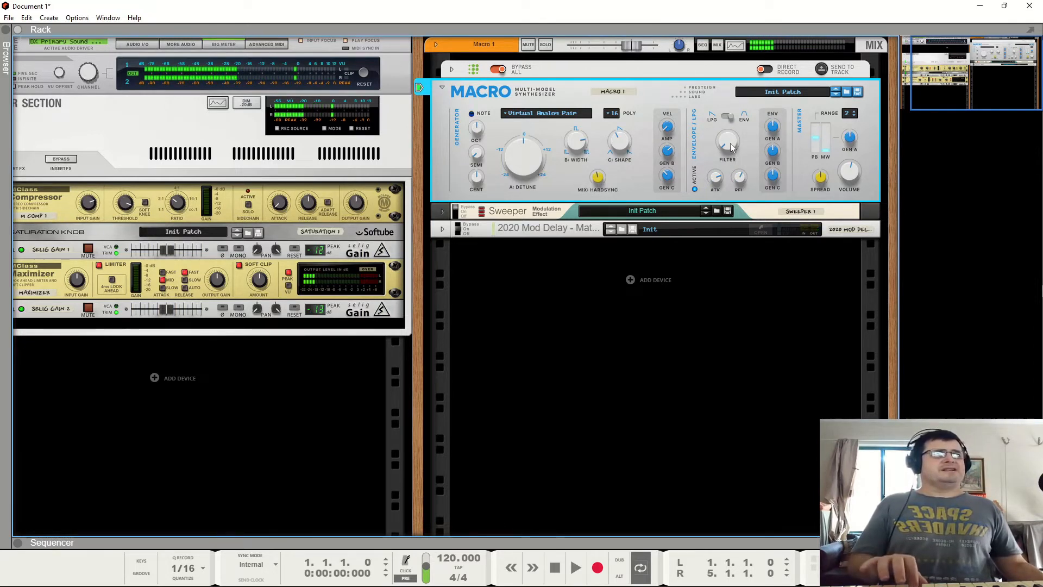
mouse_move(730, 146)
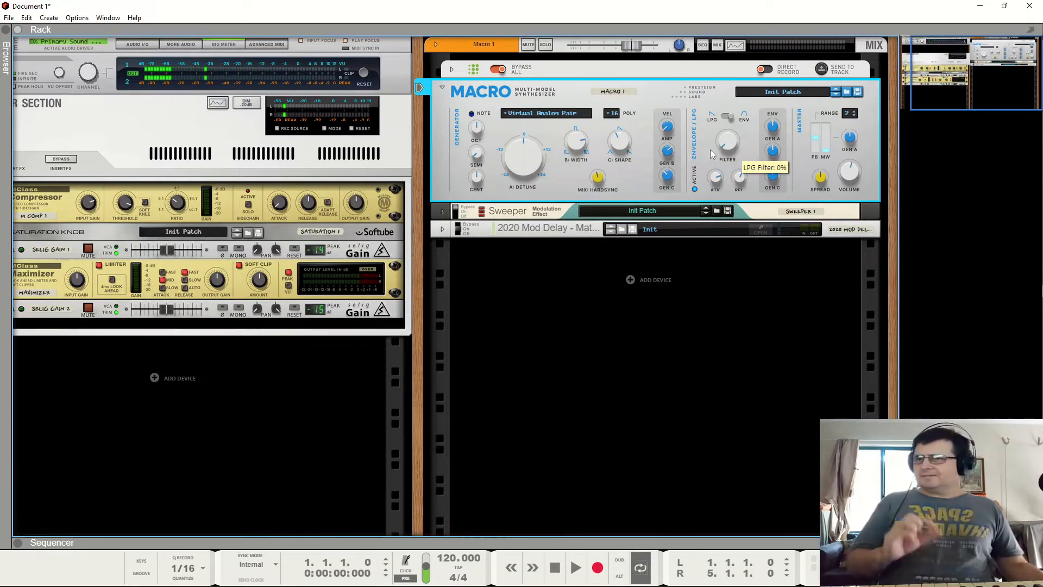
- Adjust the LPG Filter and the envelope's Gen B and Gen C modulation amounts
drag(712, 153, 722, 127)
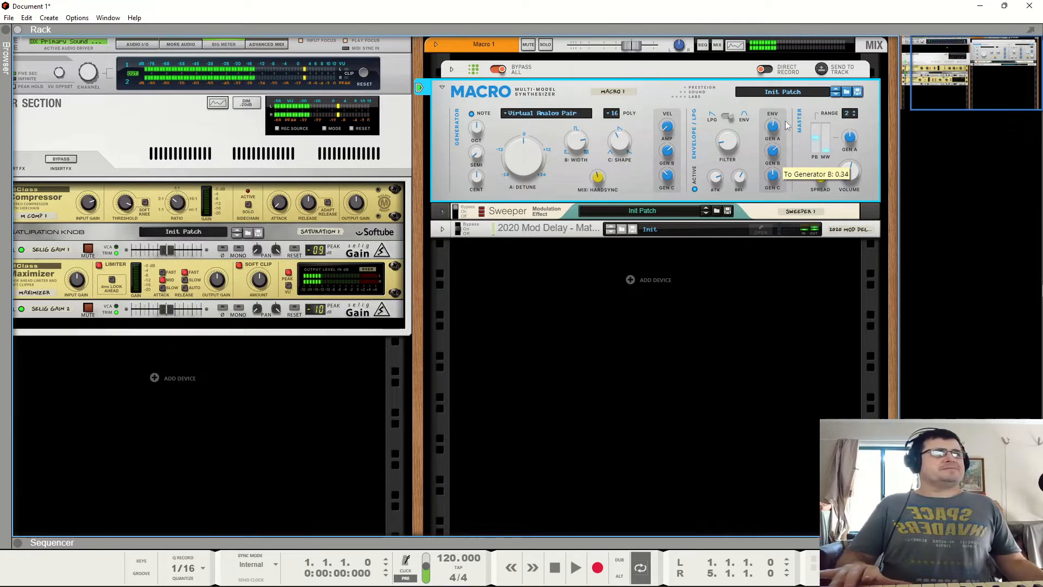
drag(775, 153, 775, 213)
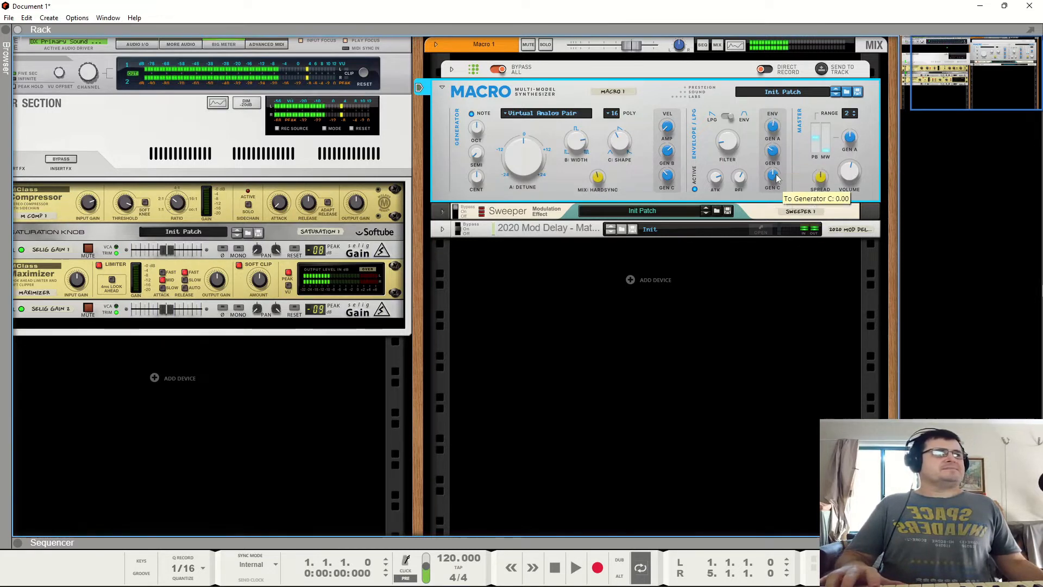
drag(774, 177, 776, 95)
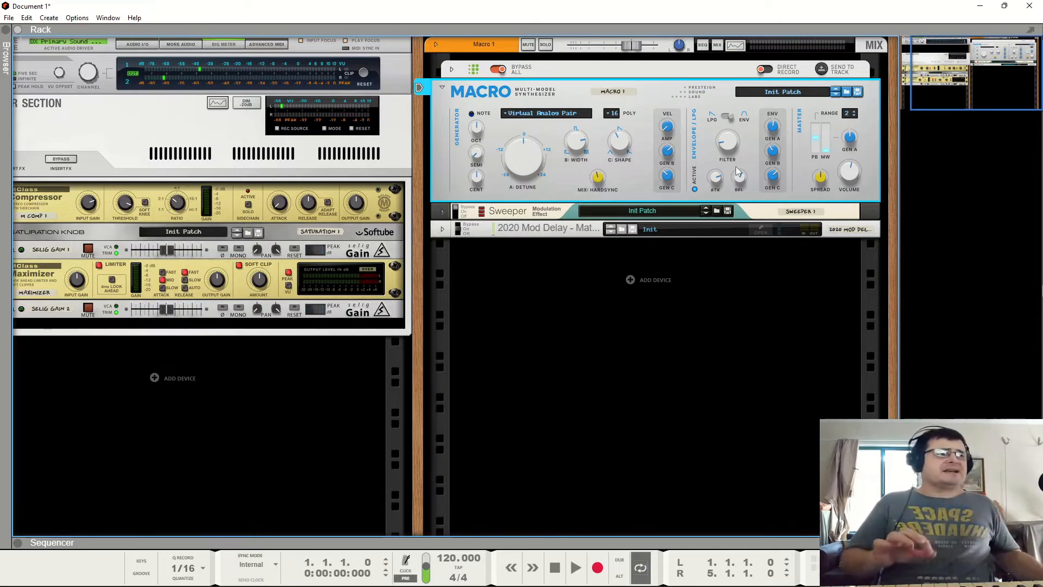
- Flip the rack to its back and create a Pulsar Dual LFO utility below the Macro
key(Tab)
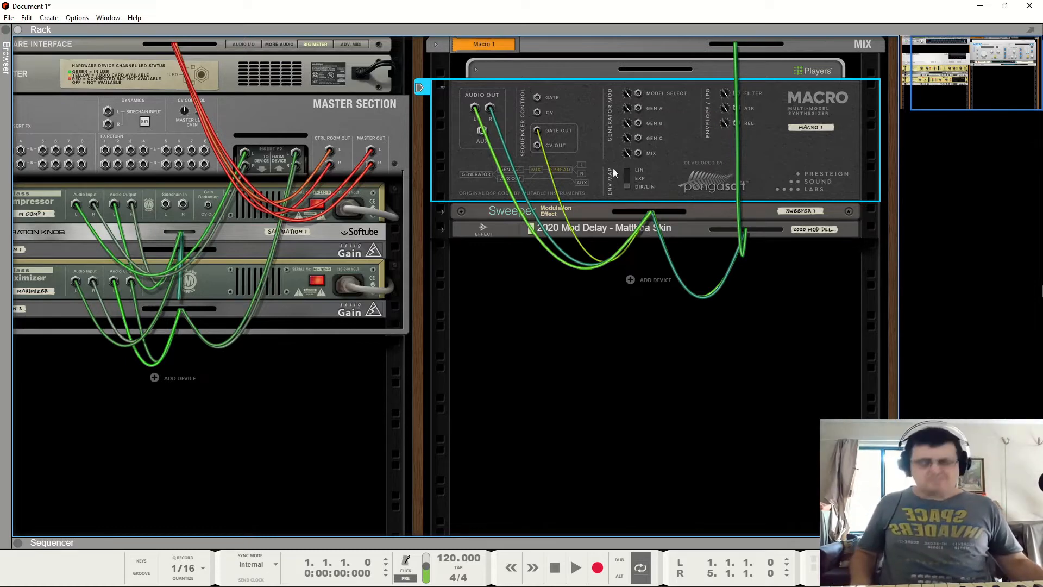
right_click(685, 155)
mouse_move(738, 308)
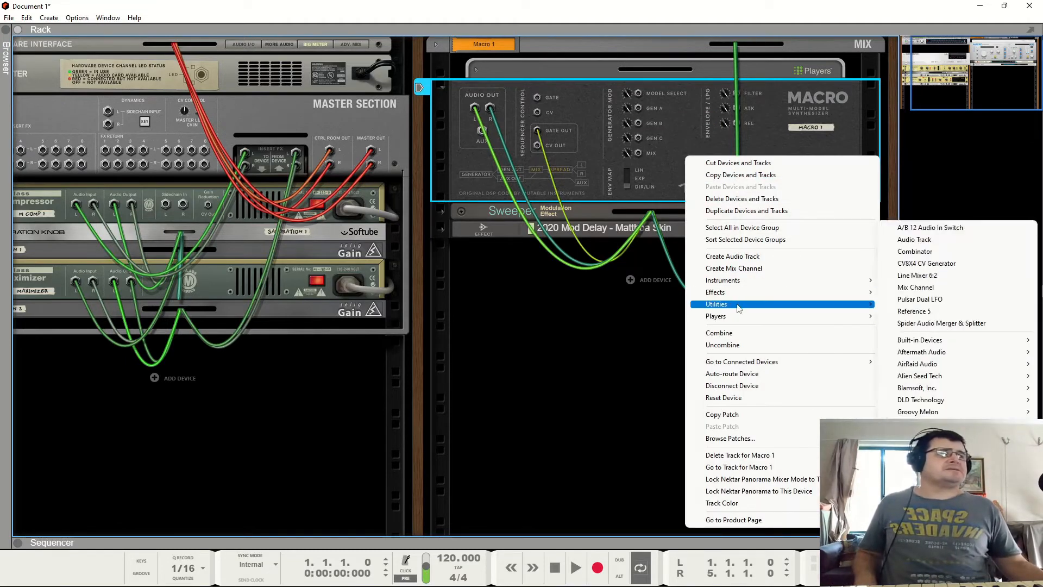
click(920, 299)
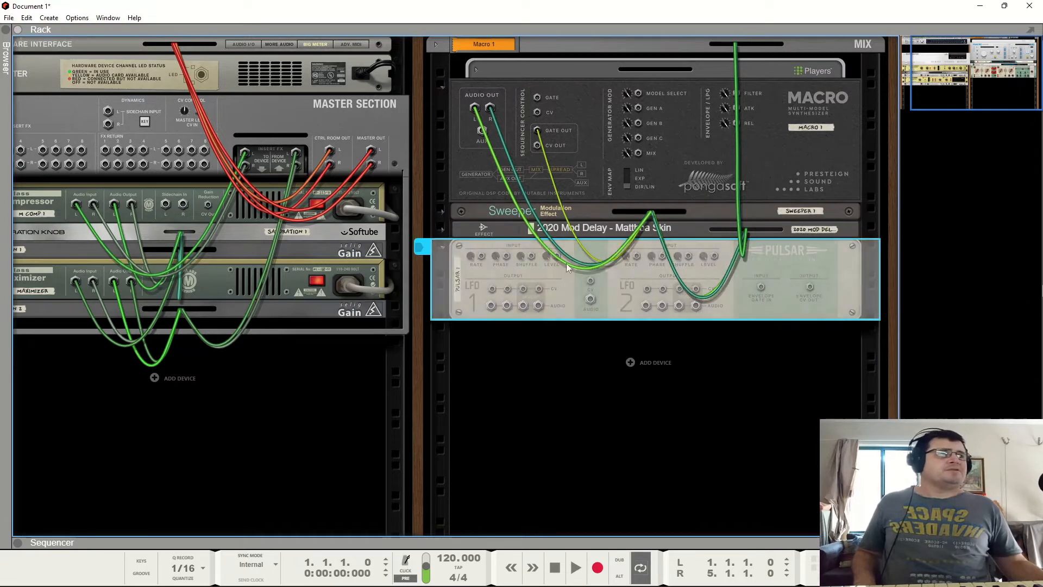
- Patch Pulsar LFO 1's CV output into the Macro's Gen A modulation input
drag(493, 292, 640, 111)
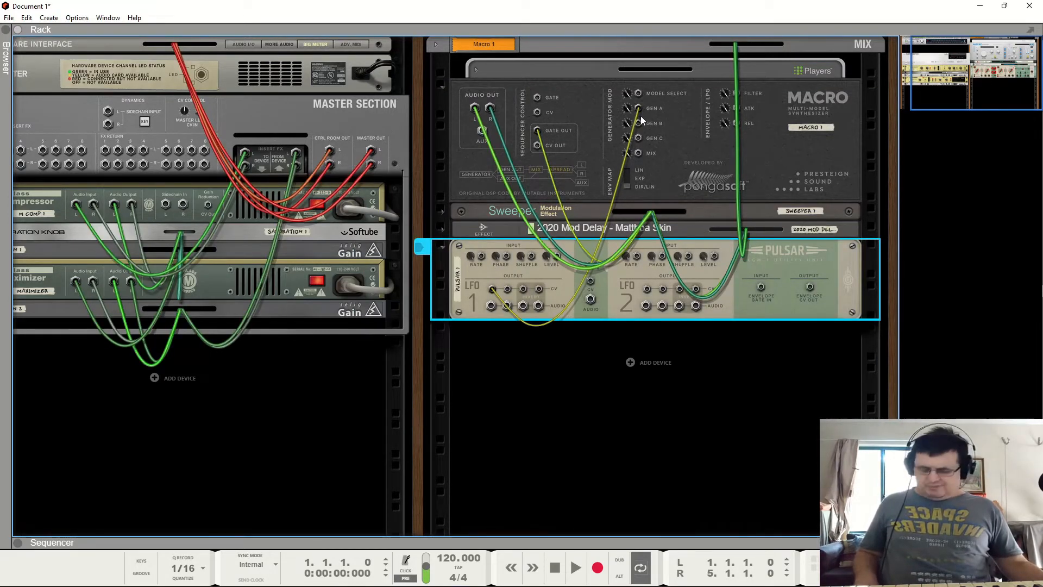
key(Tab)
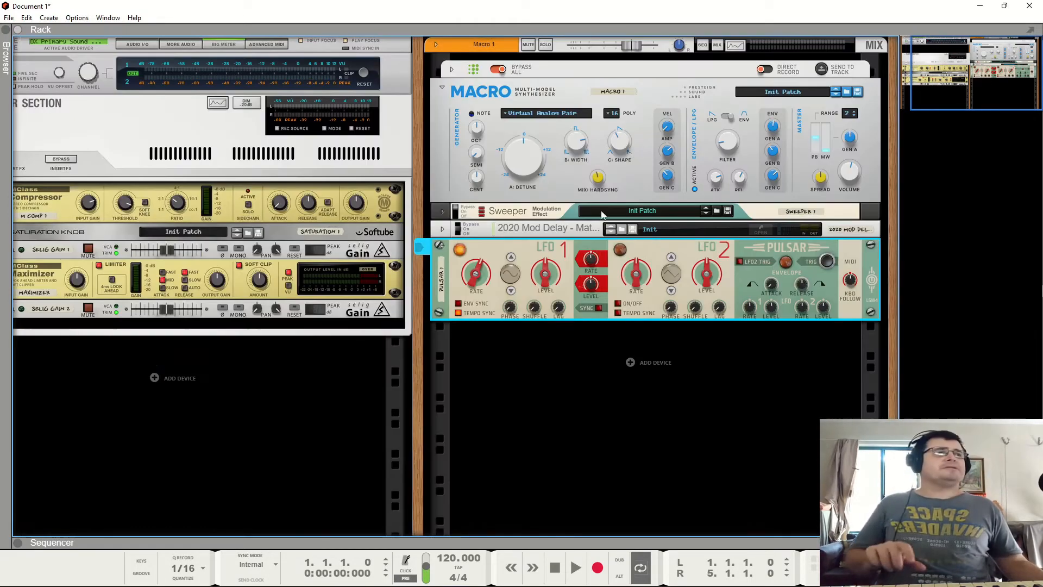
- Adjust Pulsar LFO 1's Rate and Level knobs and the Macro's Gen A envelope amount while playing
click(468, 313)
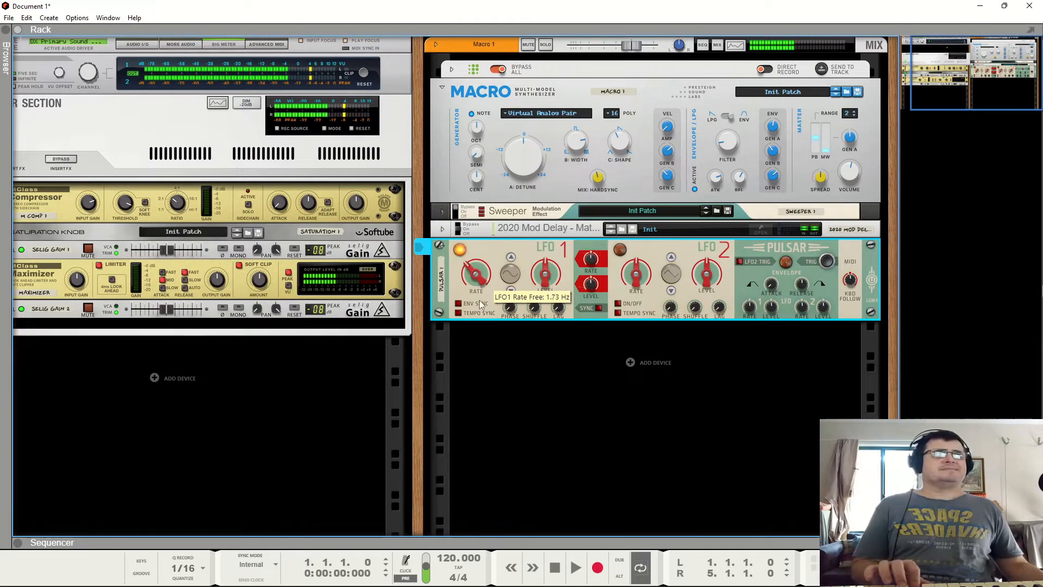
drag(544, 273, 545, 254)
drag(488, 280, 544, 258)
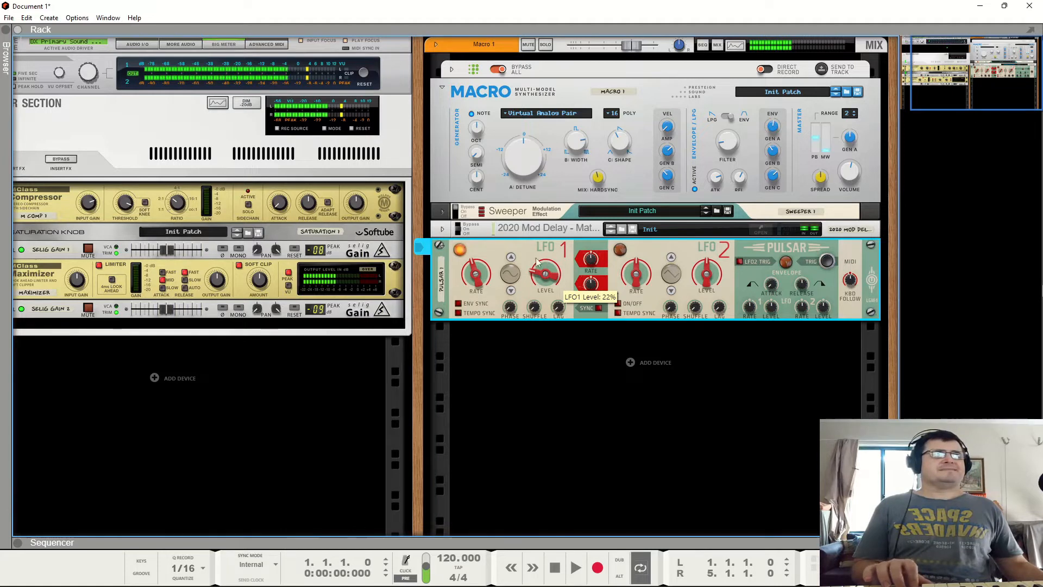
drag(477, 275, 479, 260)
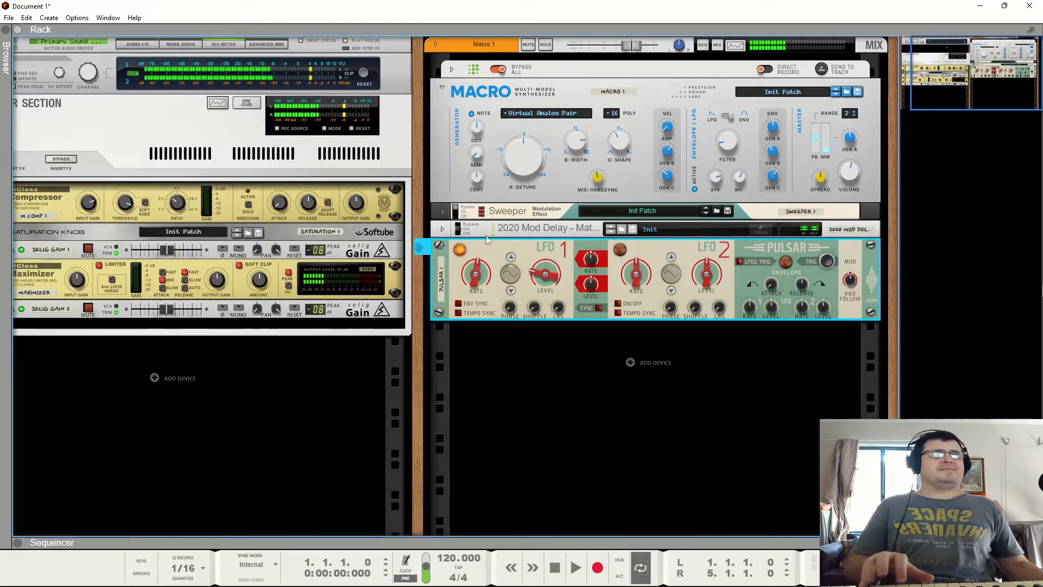
click(774, 128)
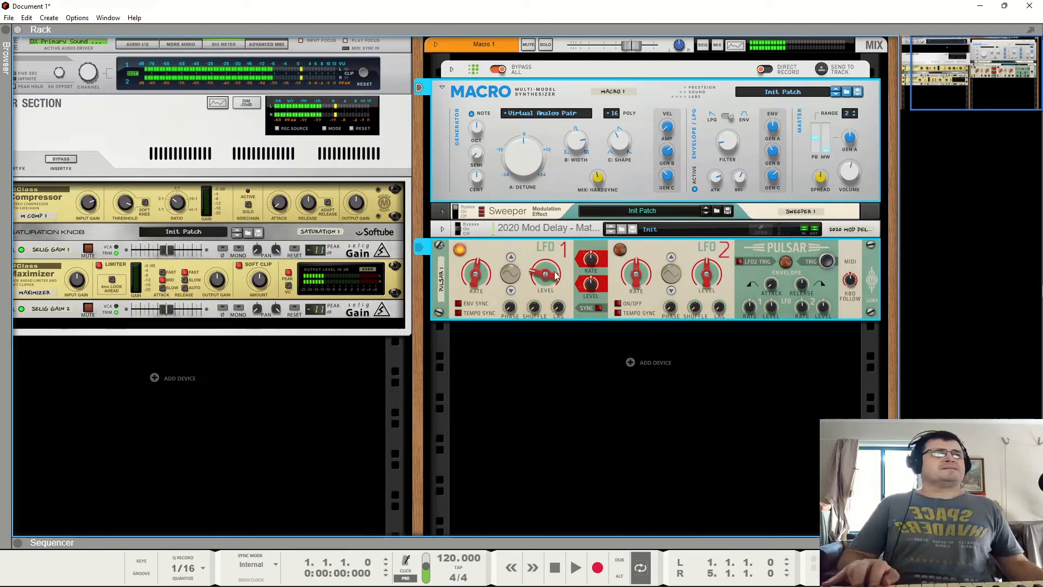
mouse_move(554, 275)
mouse_down()
mouse_move(555, 242)
mouse_move(544, 276)
mouse_up()
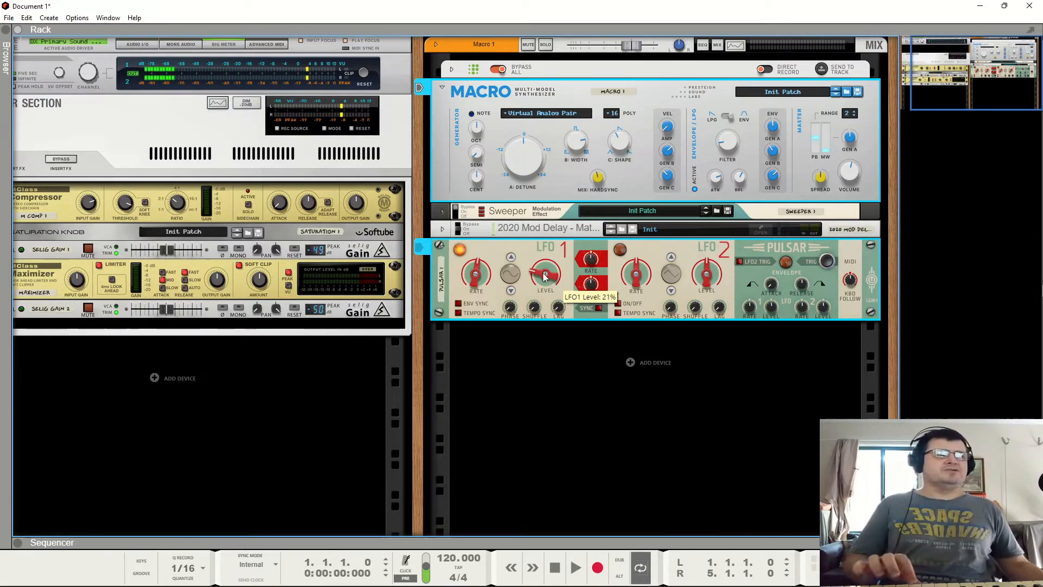
- Fold and unfold the Pulsar, then lower LFO 1's Level knob
key(Tab)
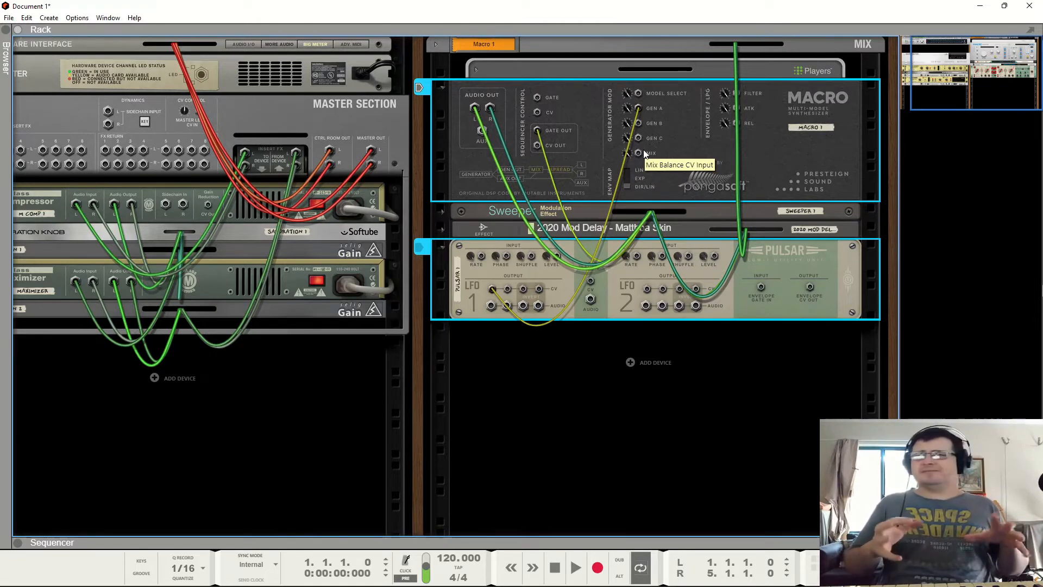
key(Tab)
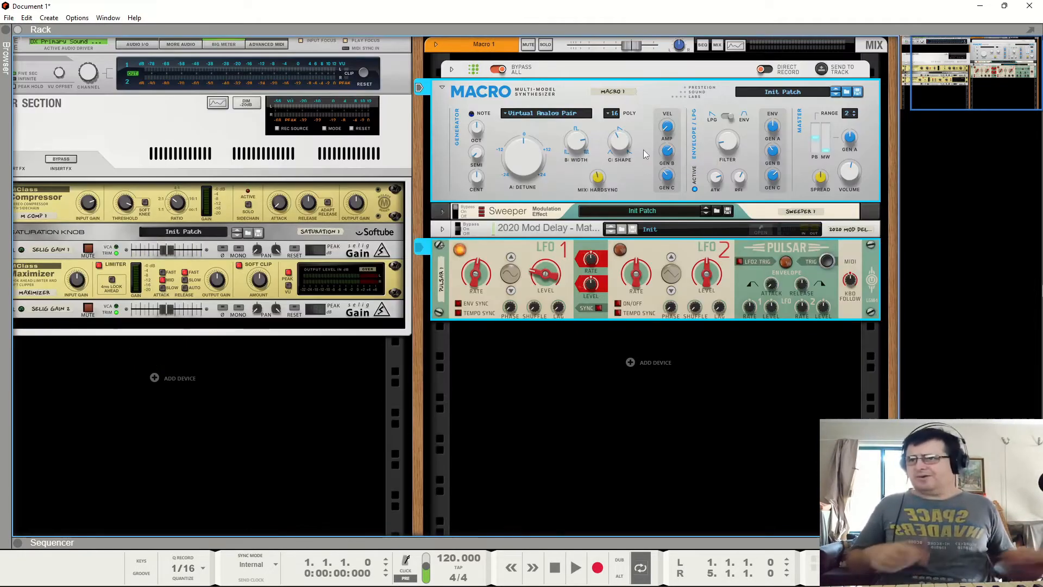
click(439, 246)
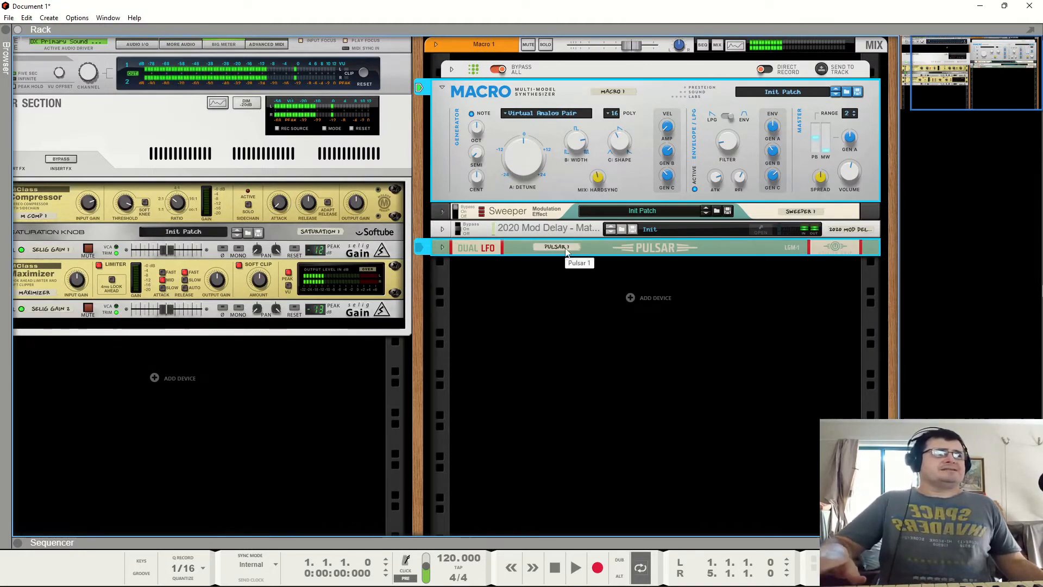
click(442, 247)
drag(548, 277, 547, 291)
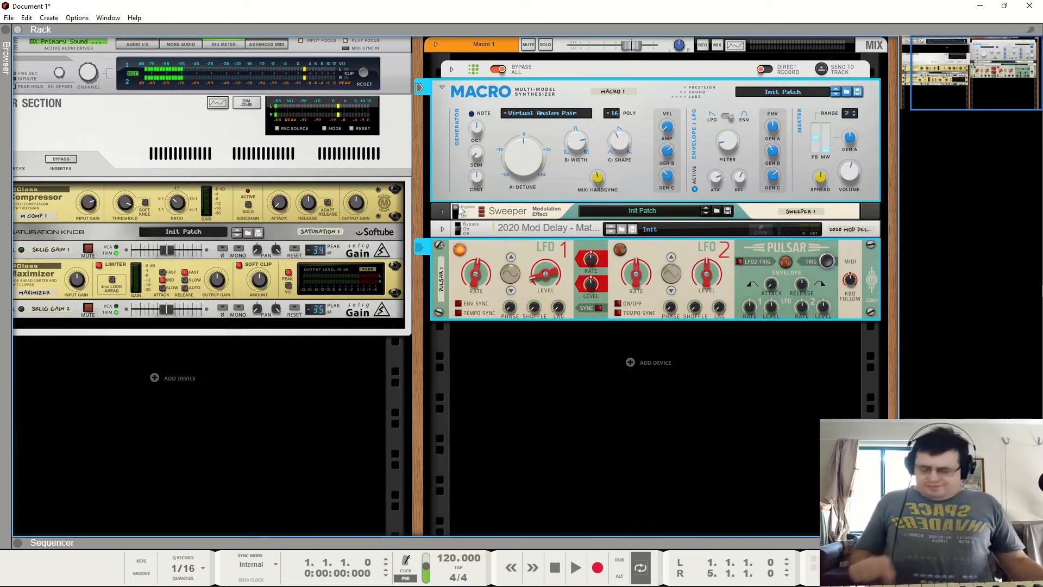
- Expand the Sweeper modulation effect and toggle its bypass switch
key(Tab)
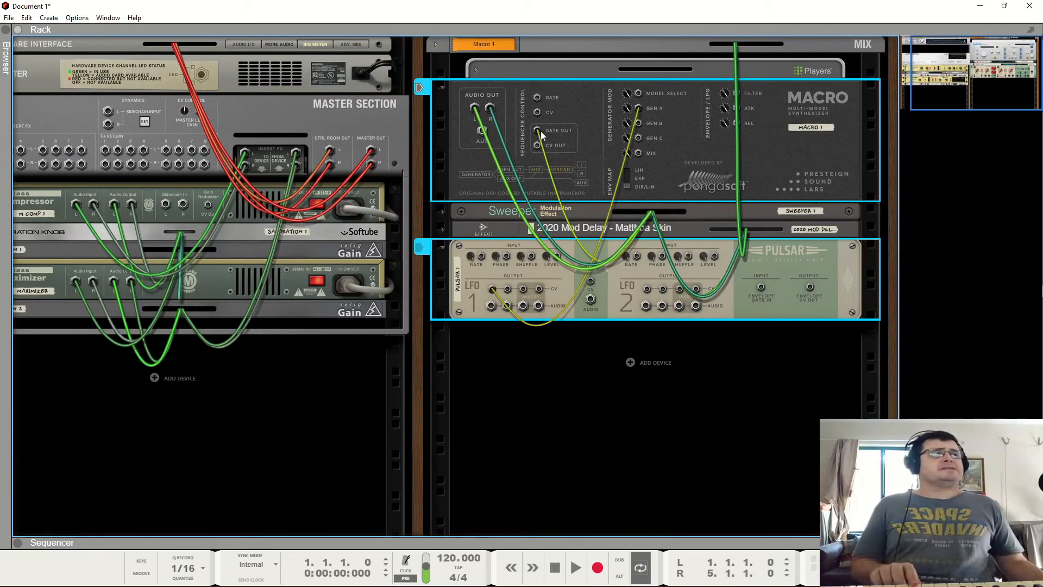
click(441, 213)
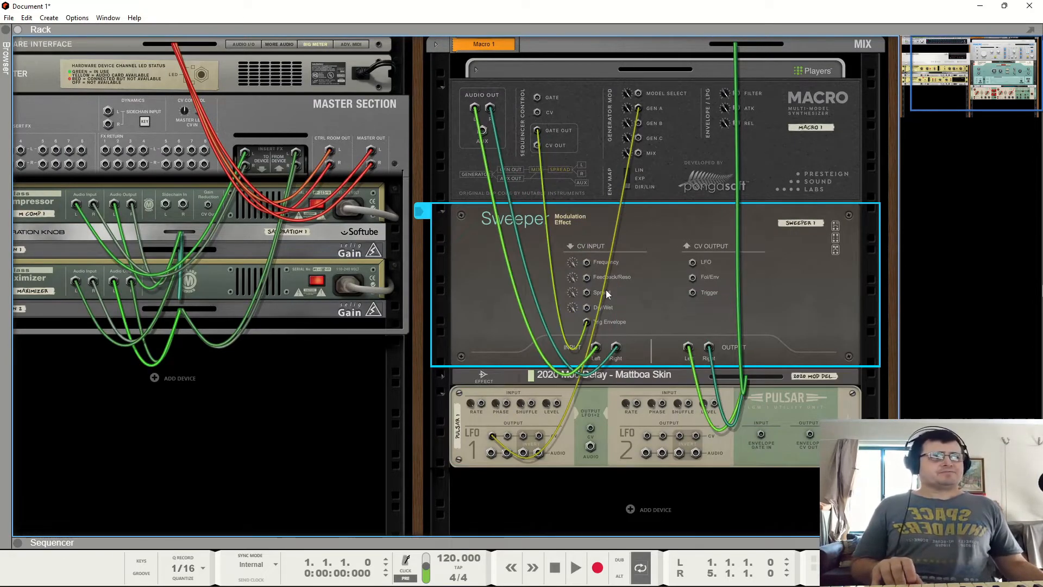
key(Tab)
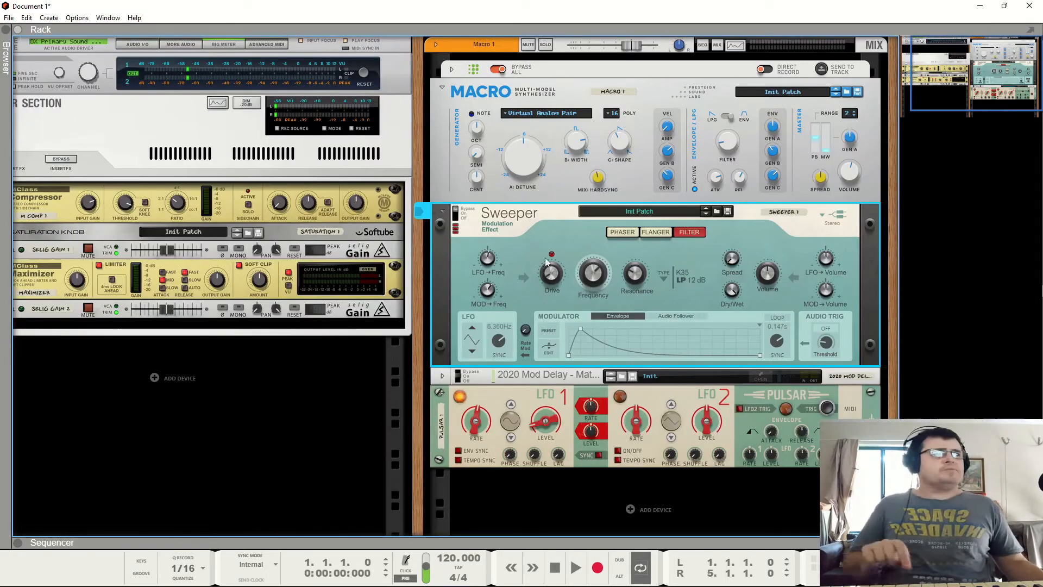
click(461, 217)
click(462, 218)
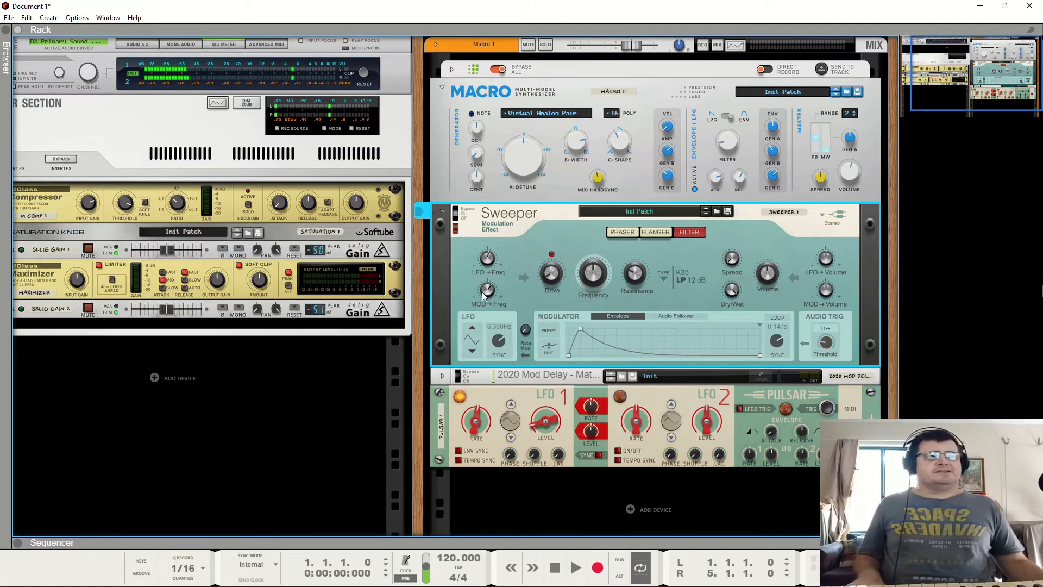
- Patch the Macro's Gate Out into the Sweeper's Trig Envelope CV input
key(Tab)
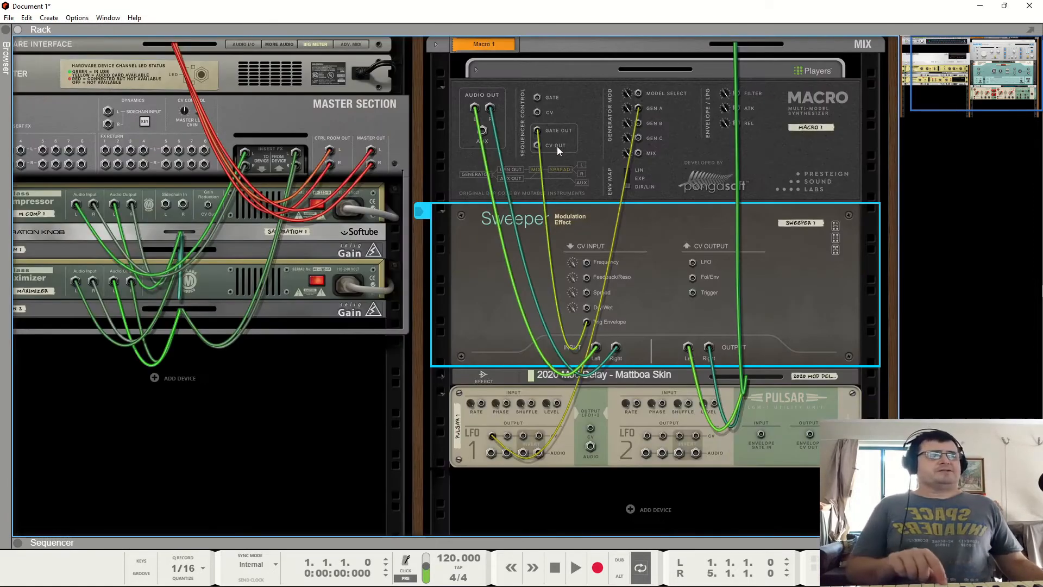
mouse_move(540, 130)
mouse_down()
mouse_move(558, 224)
mouse_move(538, 132)
mouse_up()
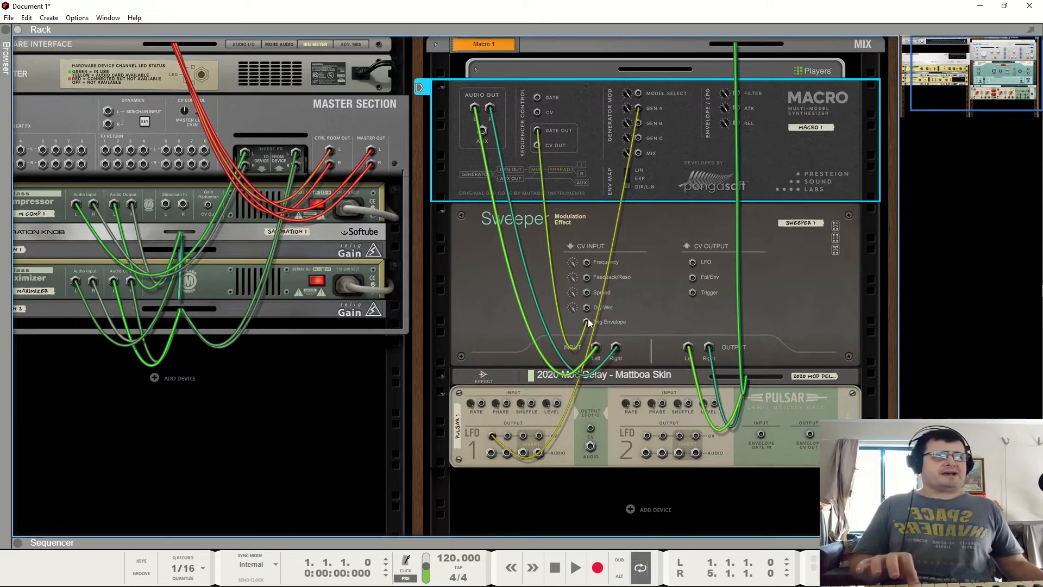
key(Tab)
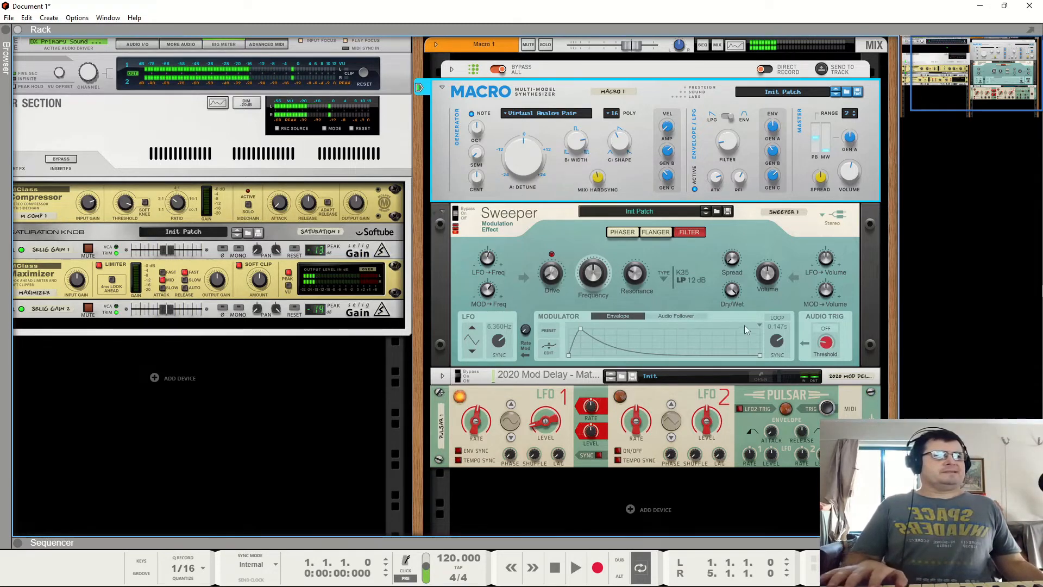
- Lengthen the Sweeper modulator envelope's decay and move its attack peak slightly later
drag(775, 341, 779, 414)
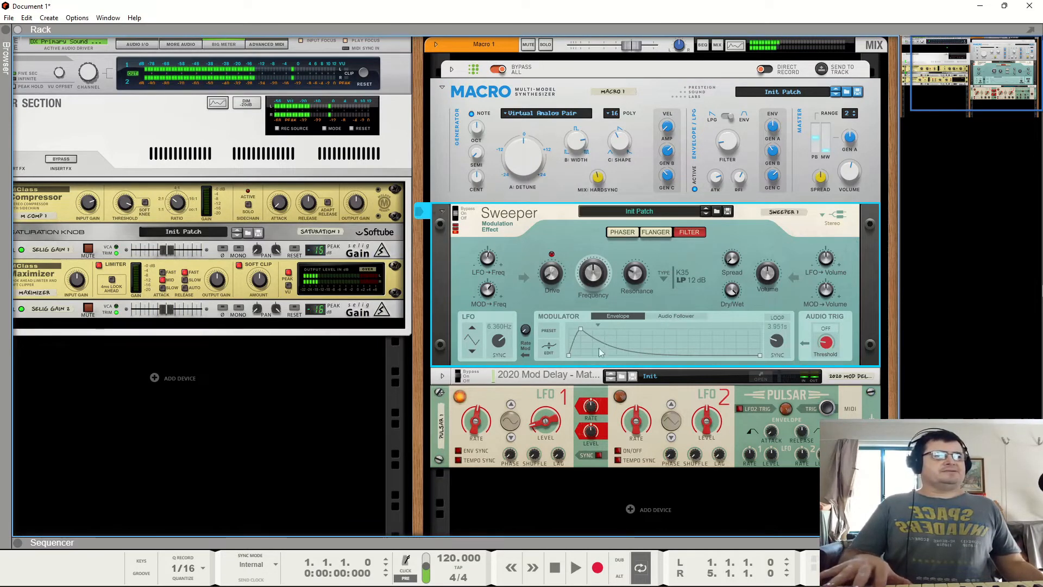
drag(580, 324, 593, 326)
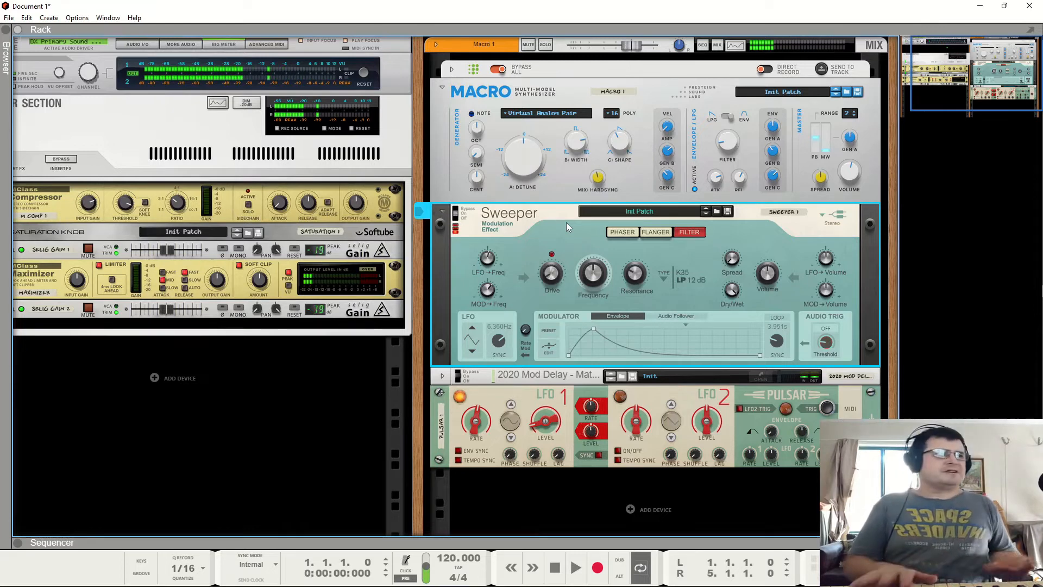
- Try the Macro's Legato and then Retrig voice modes
click(611, 113)
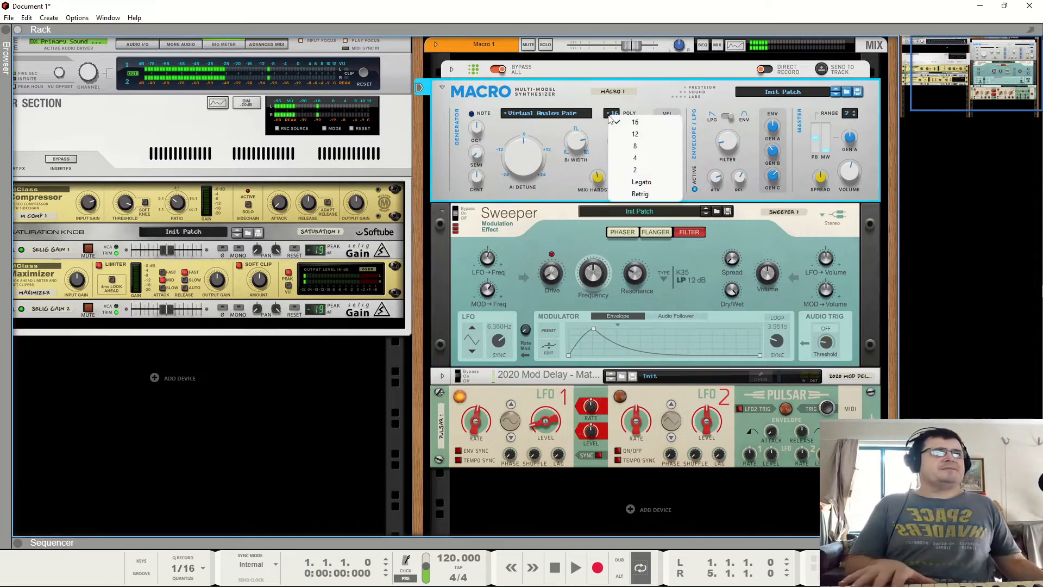
click(622, 183)
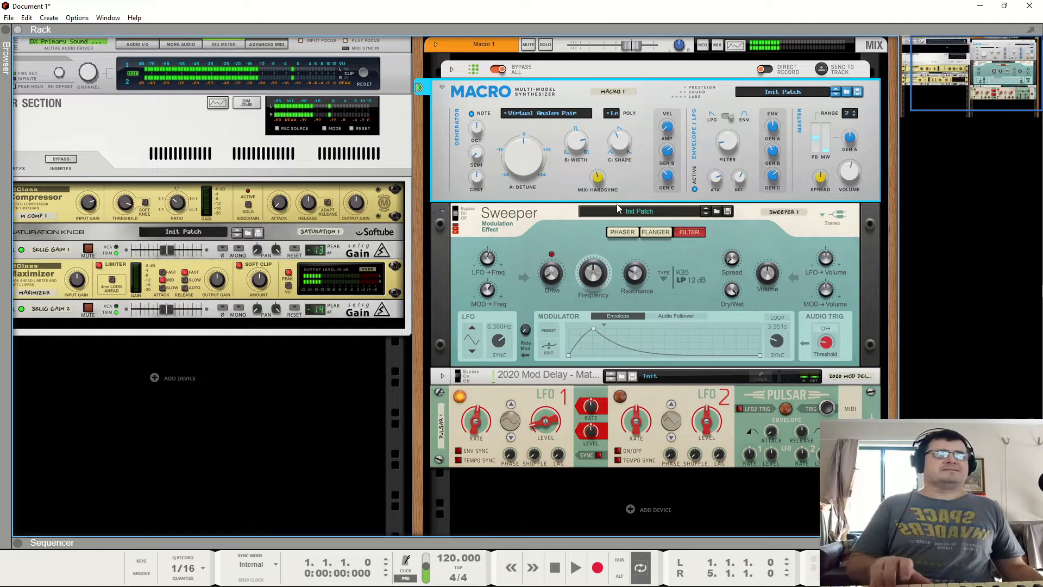
click(611, 113)
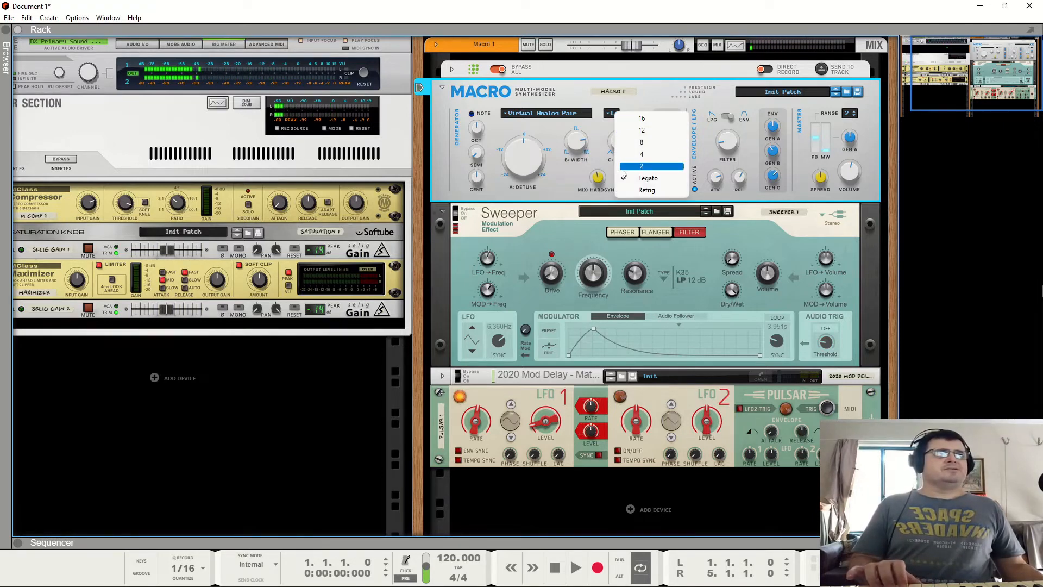
click(624, 189)
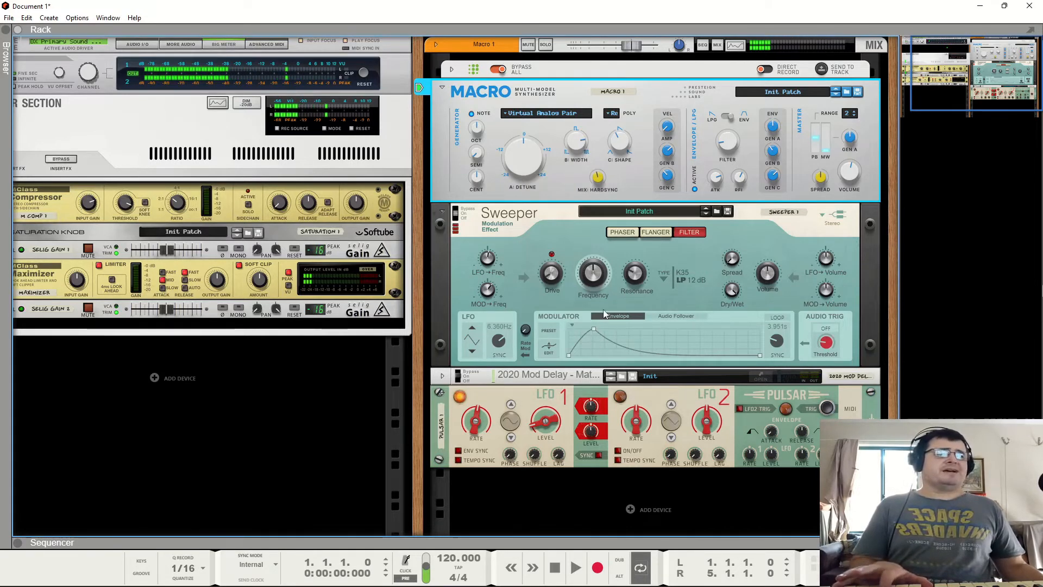
- Set the Macro's polyphony to 8 voices
click(618, 116)
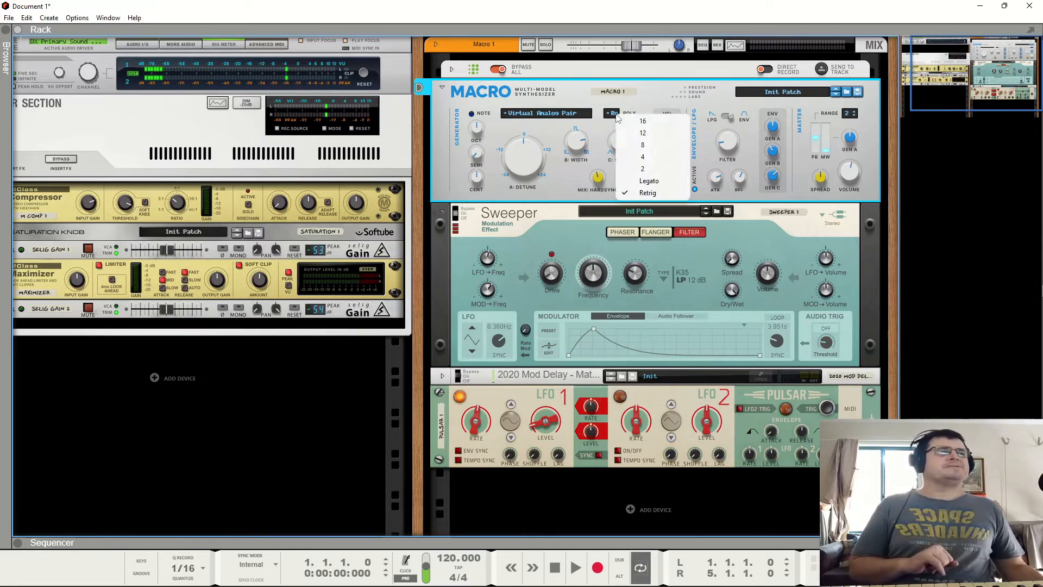
click(643, 144)
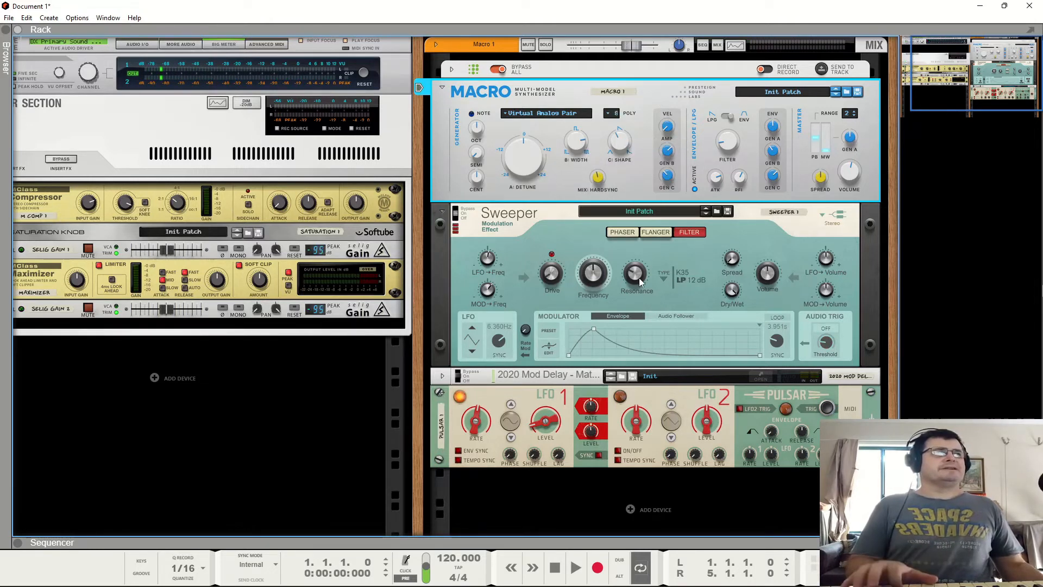
- Switch the Macro's generator model to Waveshaping Osc
mouse_move(639, 278)
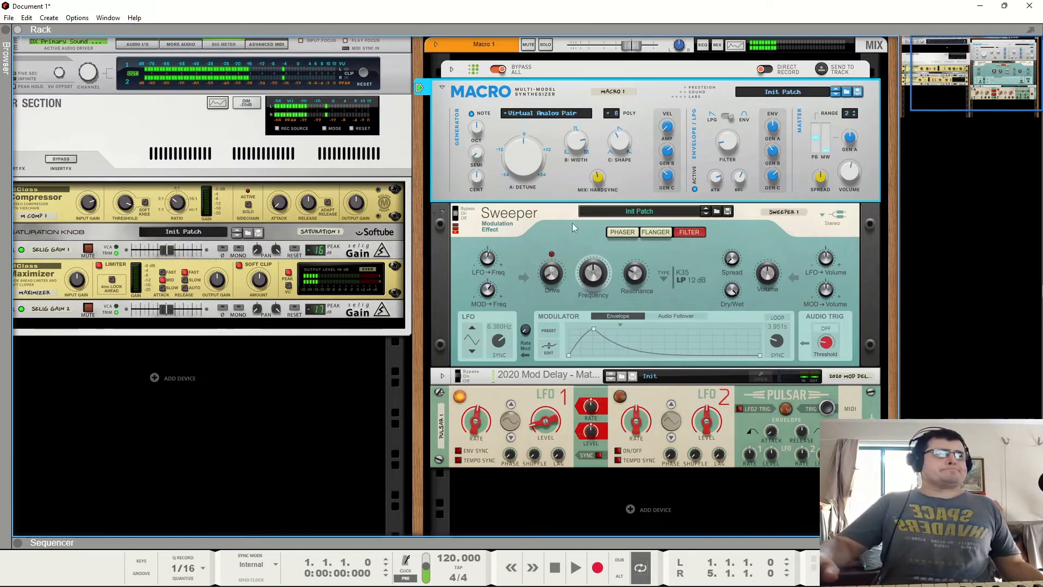
click(527, 115)
click(548, 131)
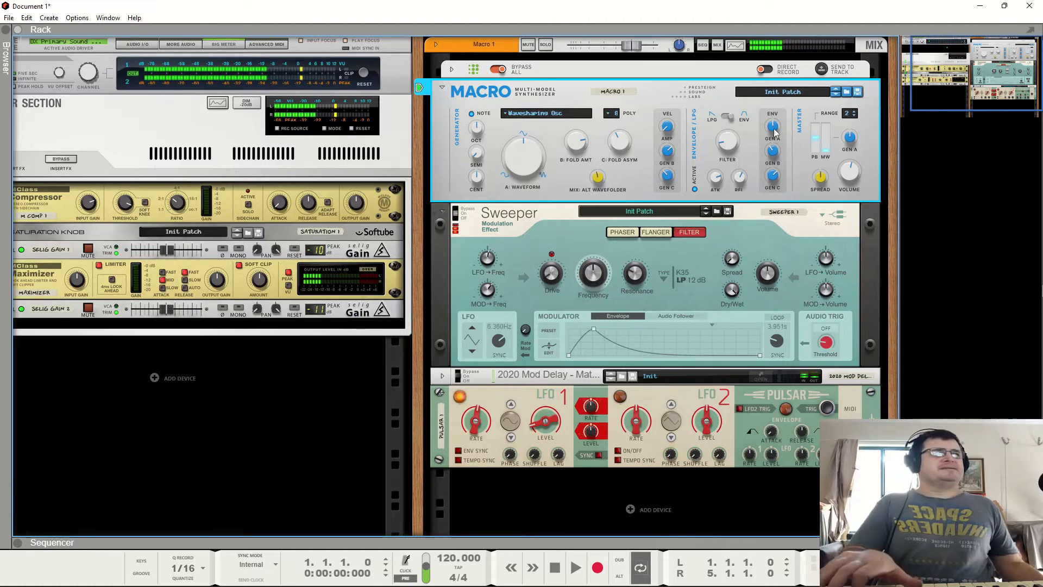
key(Tab)
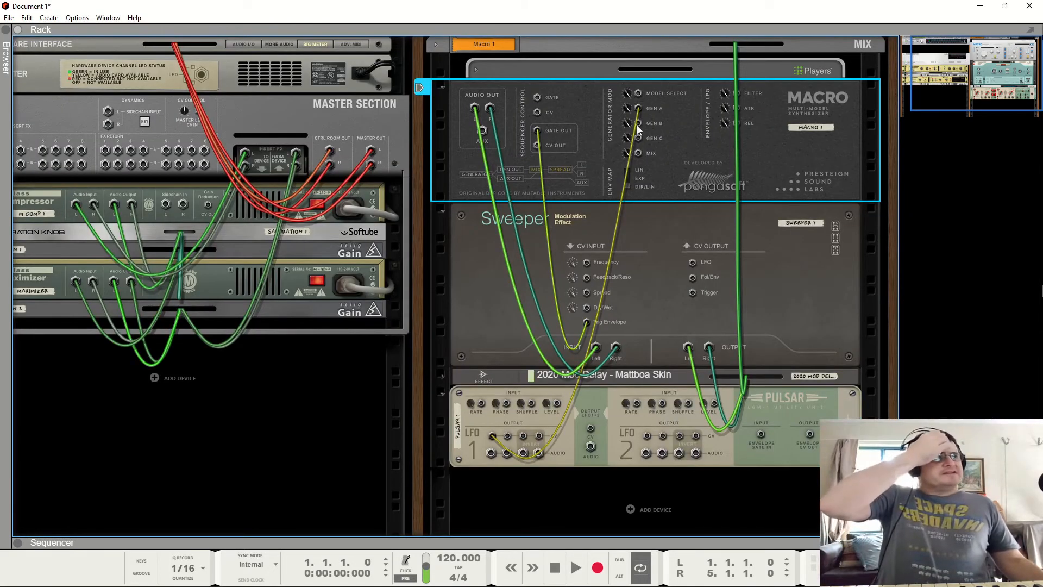
drag(638, 109, 638, 109)
key(Tab)
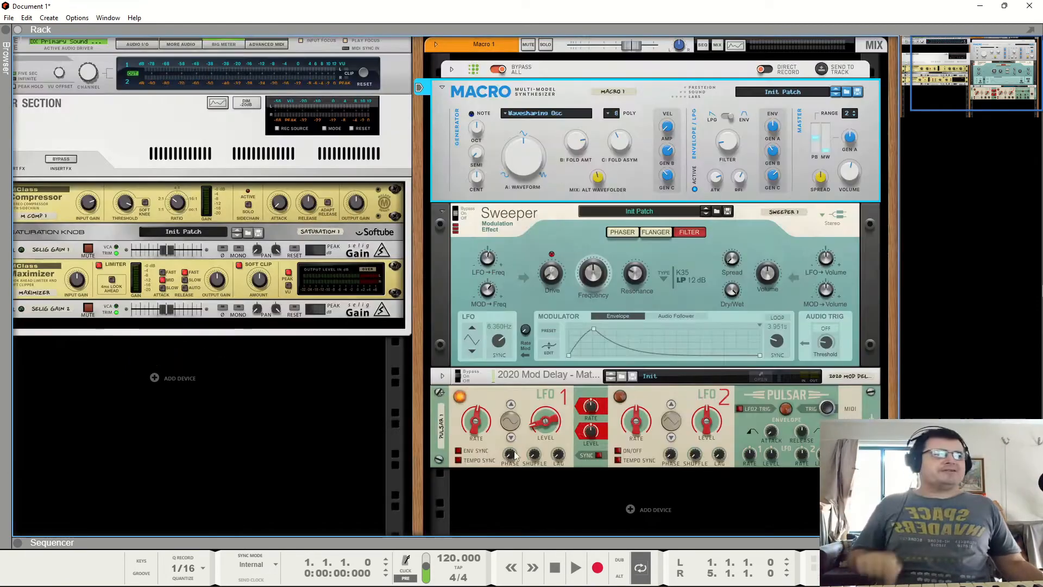
click(545, 419)
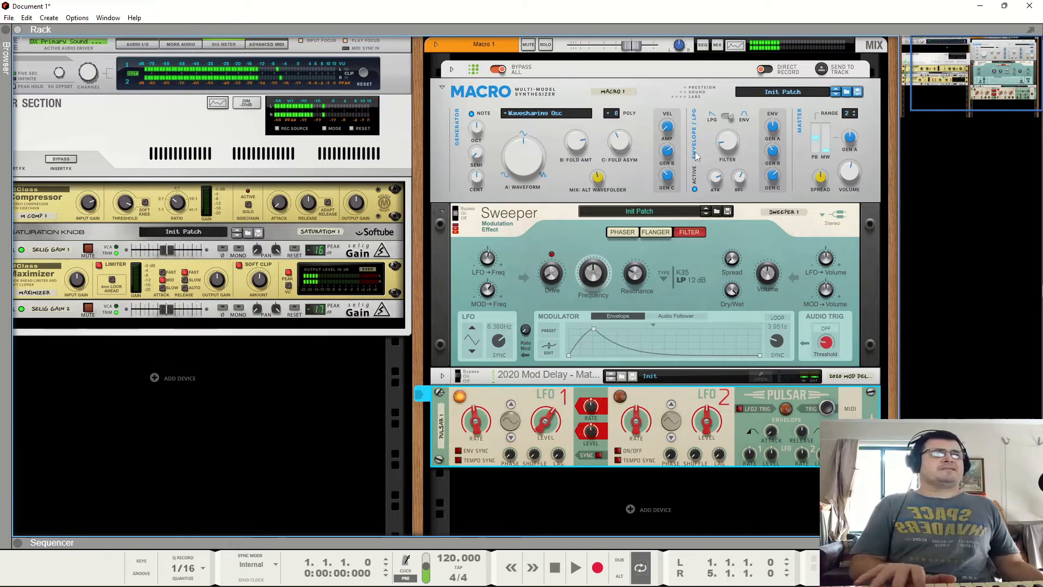
- Raise the Sweeper's Frequency and Volume knobs and select the 2020 Mod Delay
drag(594, 274, 596, 255)
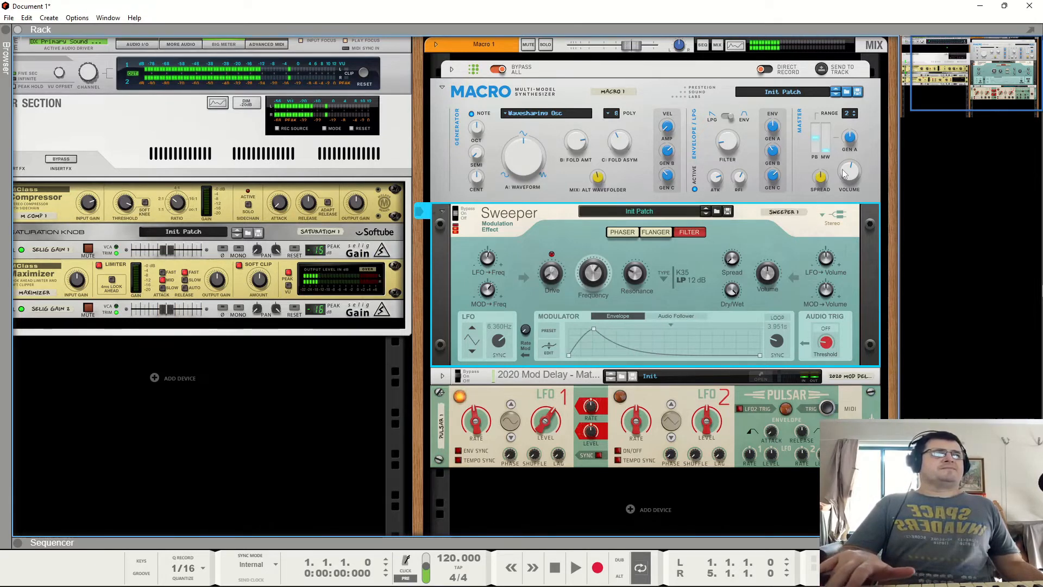
mouse_move(852, 175)
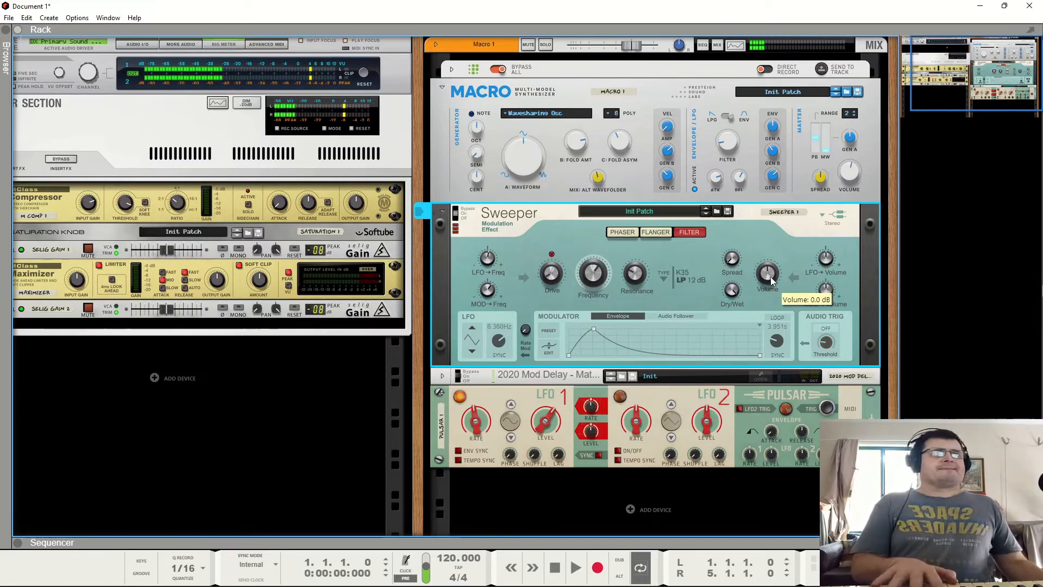
drag(770, 275, 783, 246)
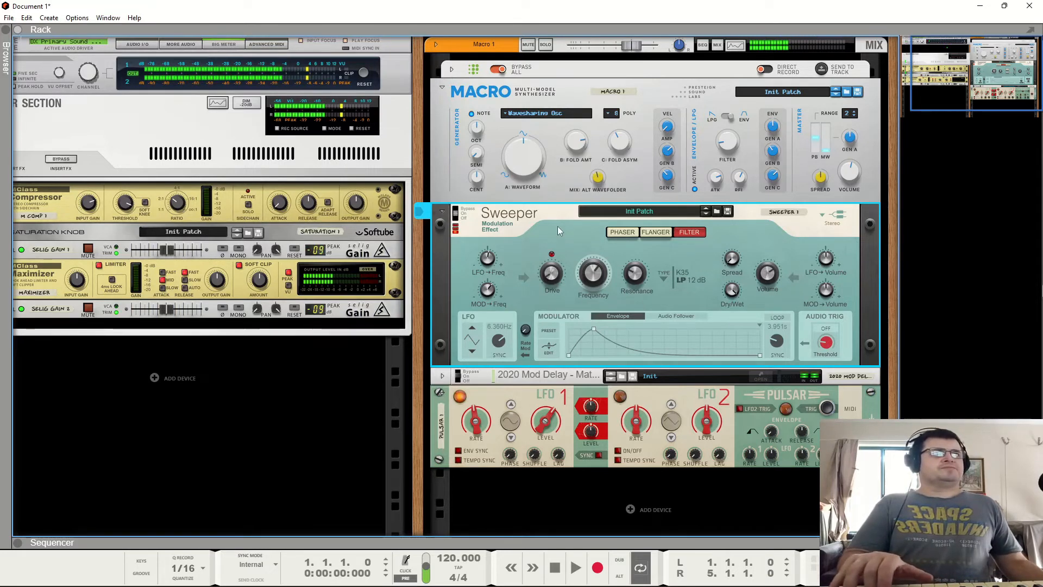
click(443, 376)
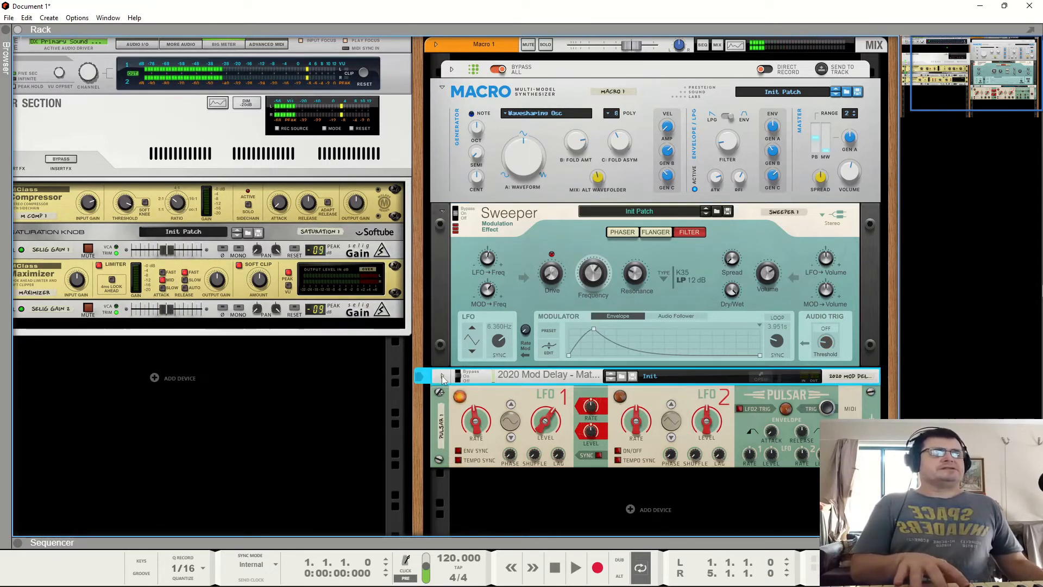
- Open and close the 2020 Mod Delay's plugin window, then fold the delay device in the rack
click(710, 409)
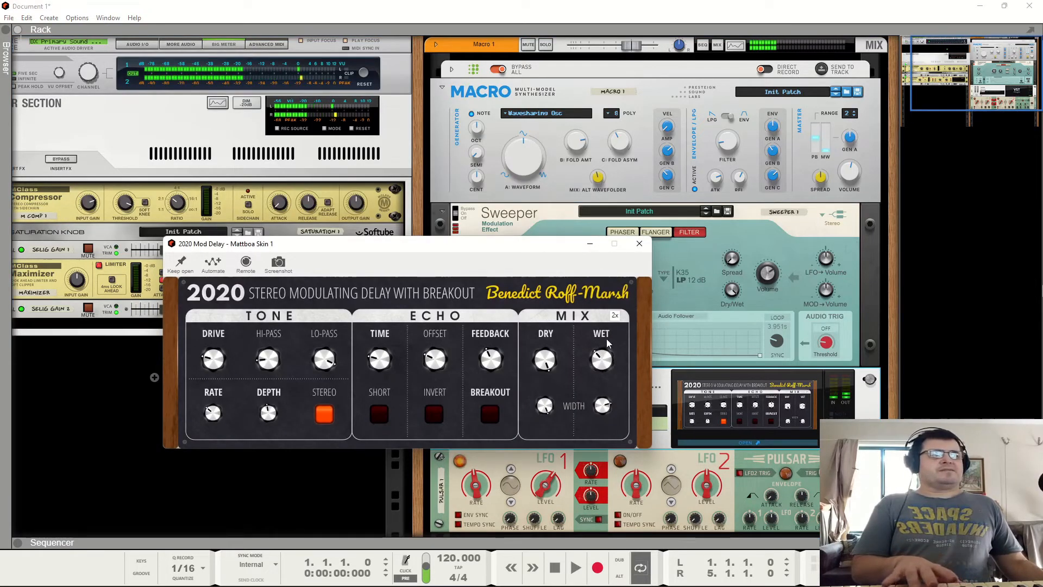
click(639, 244)
click(443, 377)
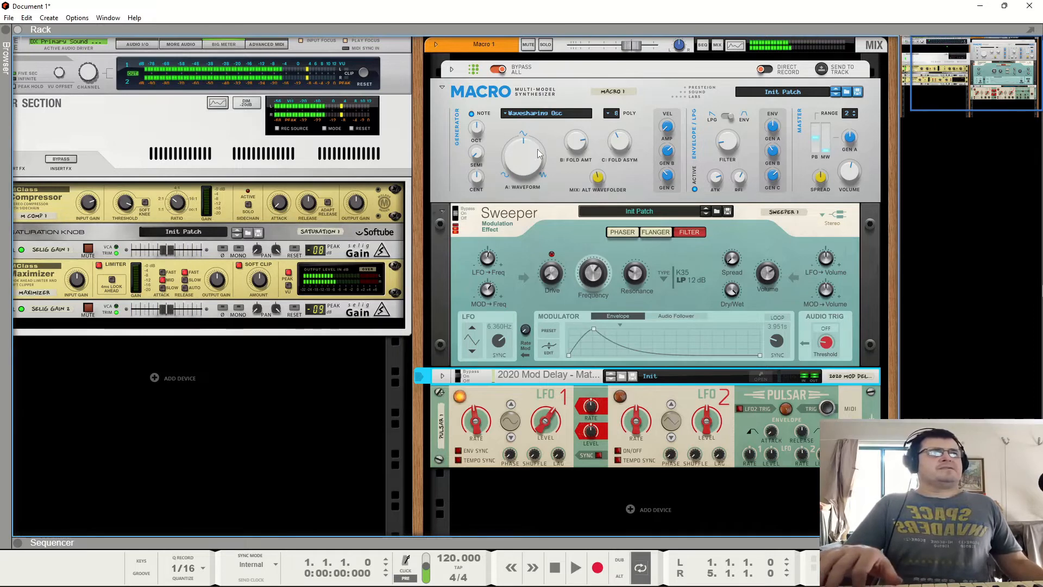
- Adjust the Waveshaping Osc's Waveform knob and set Fold Amount to about 67% and Fold Asymmetry to about 26%
drag(538, 154, 527, 205)
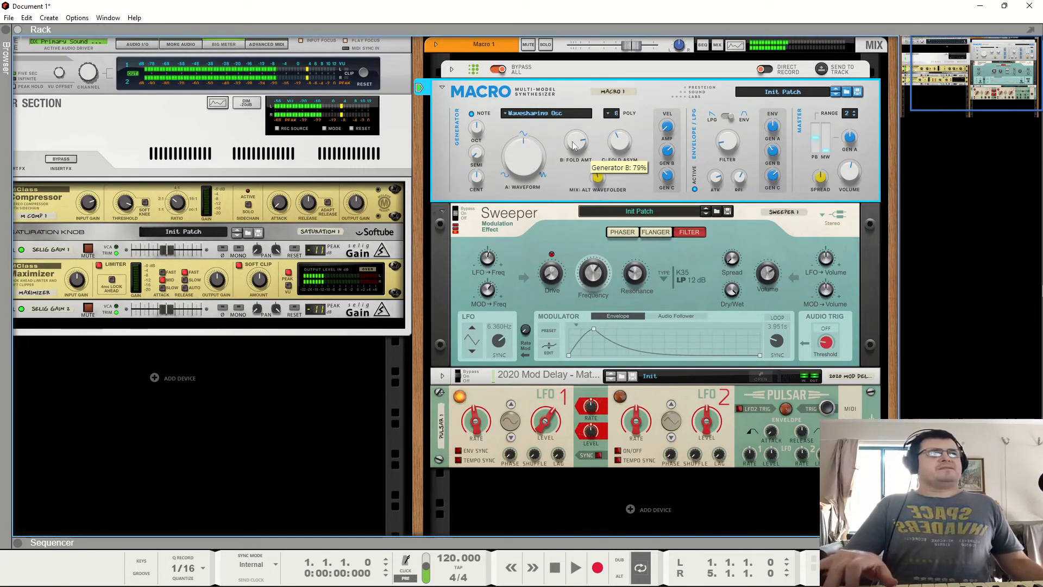
drag(588, 174, 592, 110)
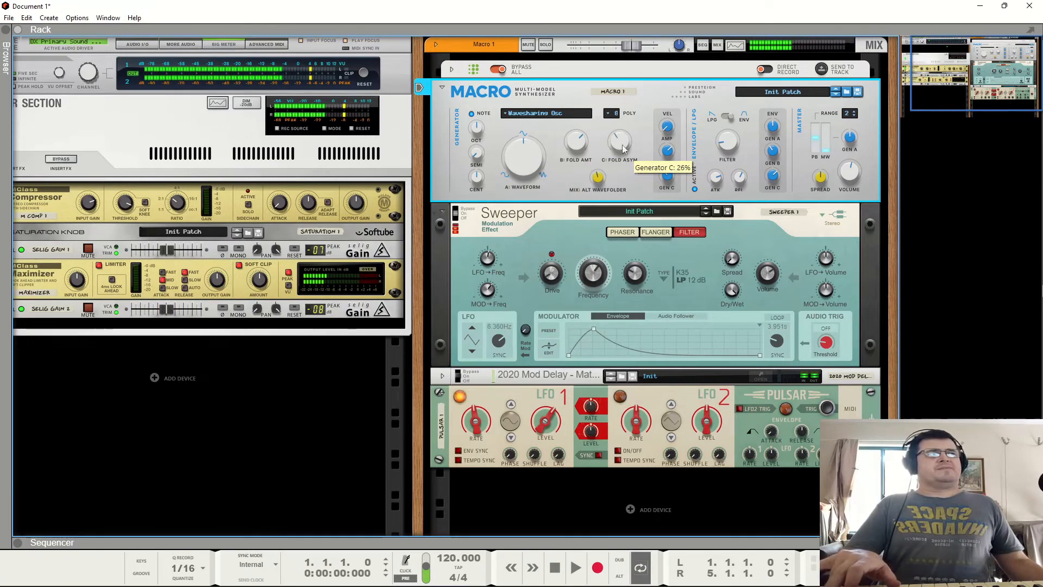
drag(623, 150, 626, 96)
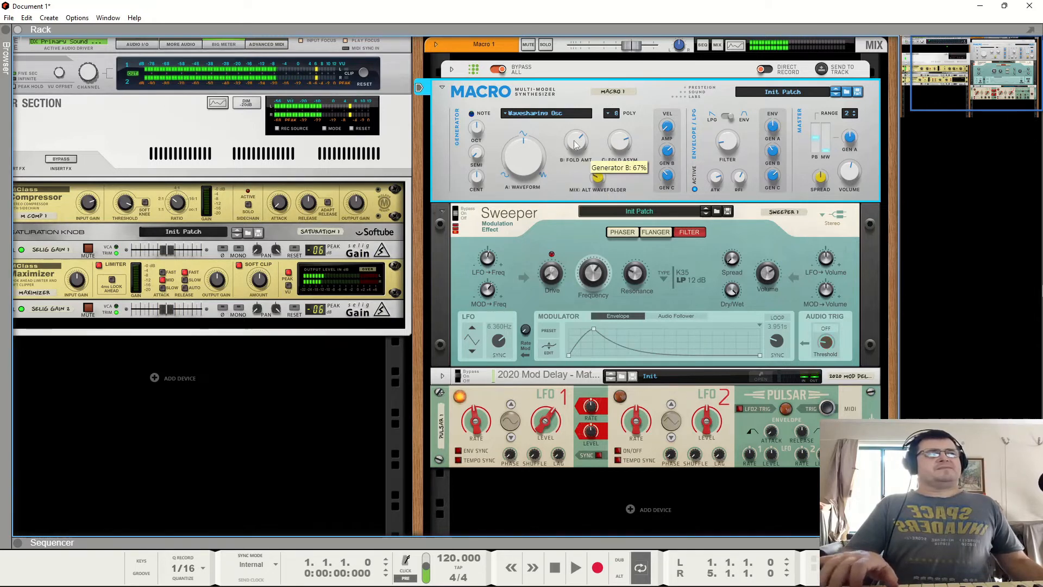
drag(574, 141, 574, 161)
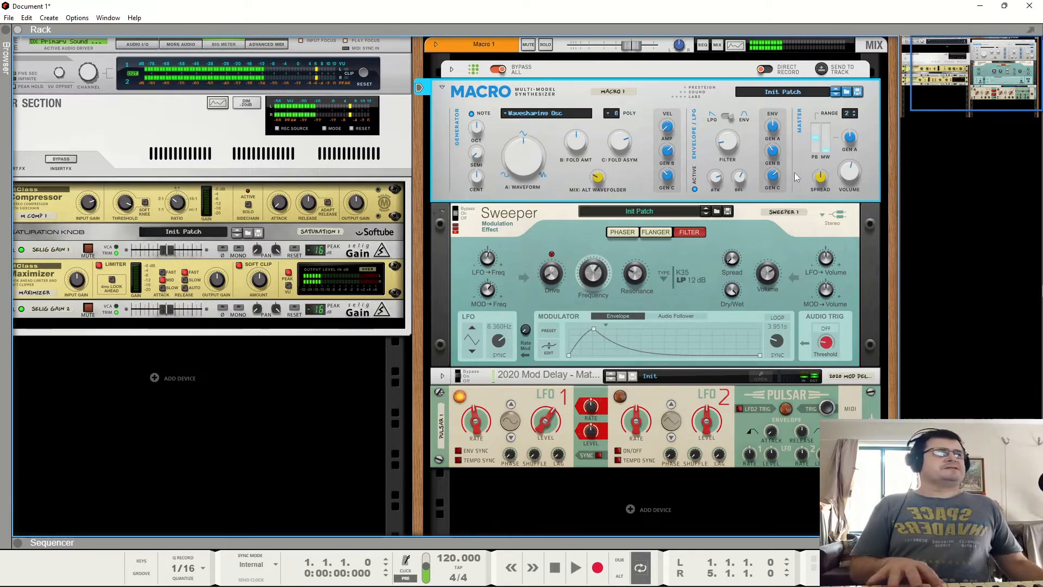
- Switch the Macro's generator model to 2-op FM and adjust its Ratio and Mod Index knobs
click(560, 113)
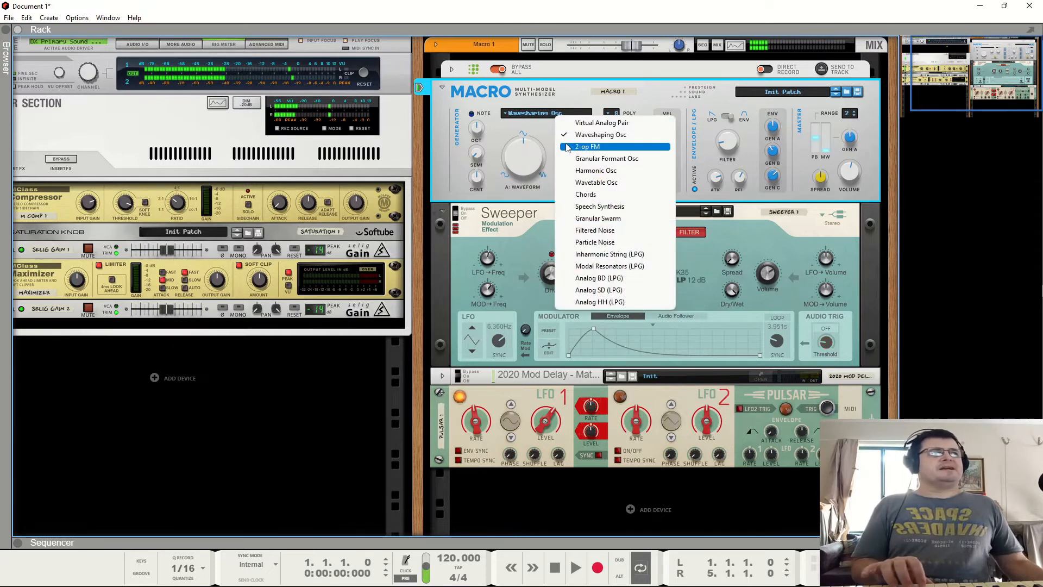
click(566, 147)
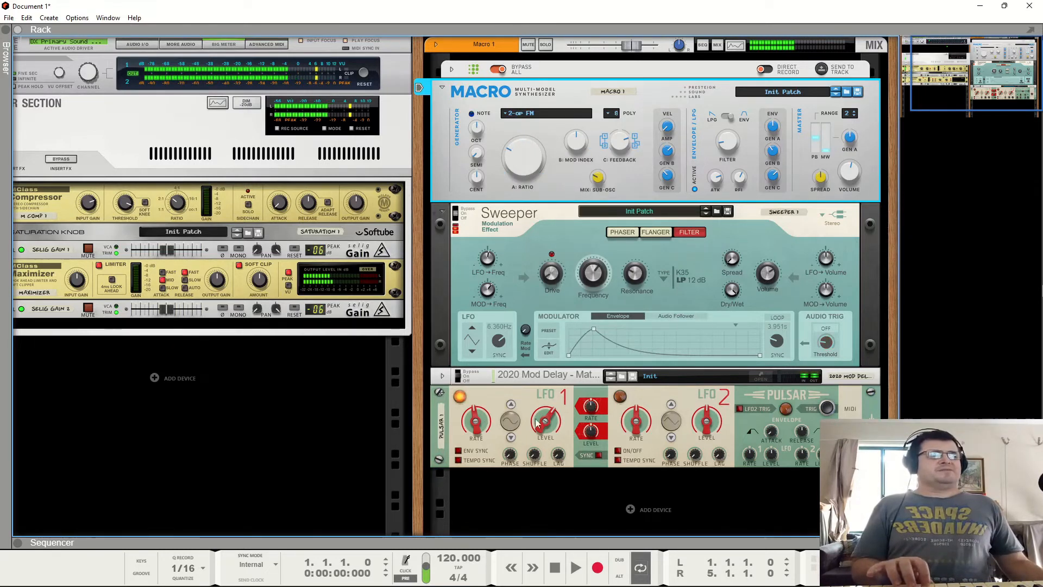
drag(551, 425, 552, 419)
drag(573, 142, 585, 193)
drag(583, 141, 568, 147)
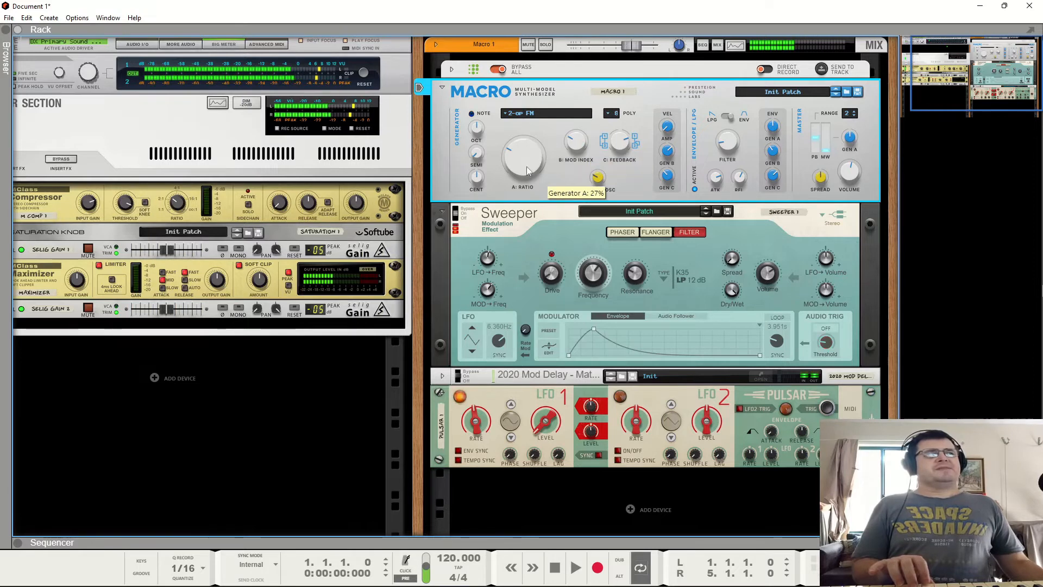
drag(520, 167, 521, 168)
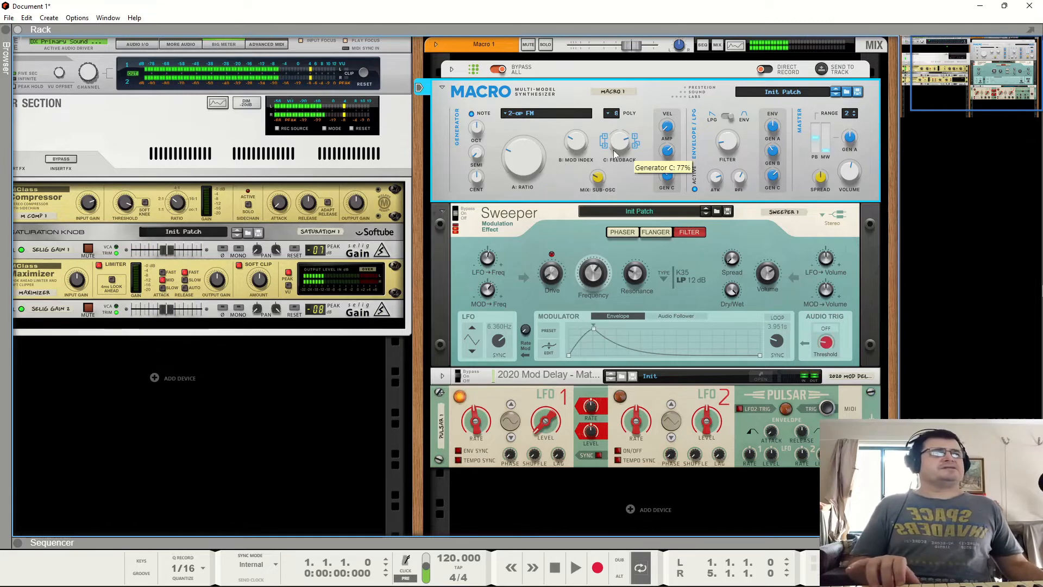
- Tweak the 2-op FM Feedback knob, set Mod Index to about 37% and the Sub-Osc mix to about 17%
mouse_move(614, 150)
mouse_down()
mouse_move(622, 220)
mouse_move(622, 136)
mouse_up()
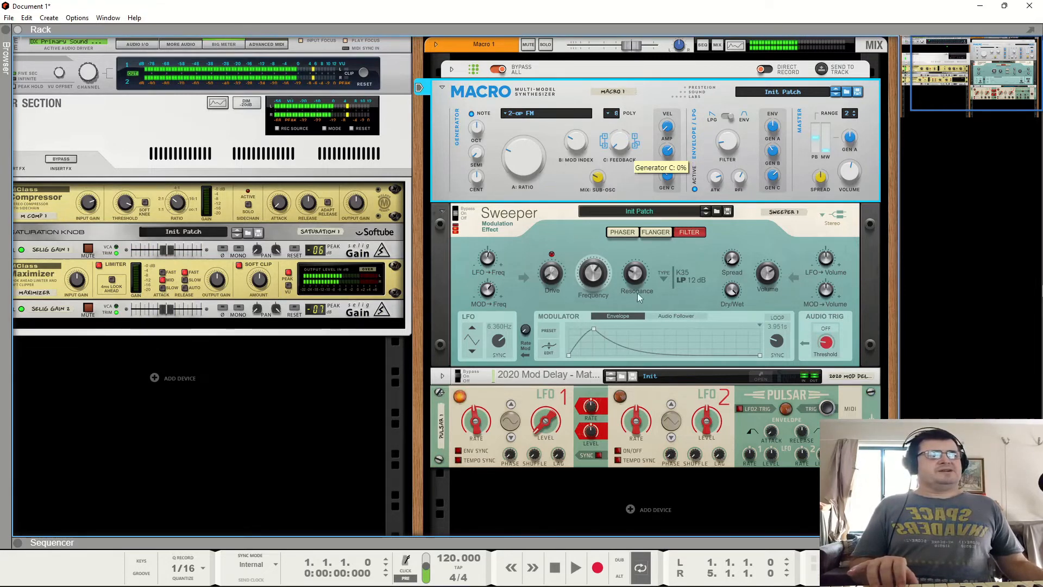
drag(637, 294, 633, 114)
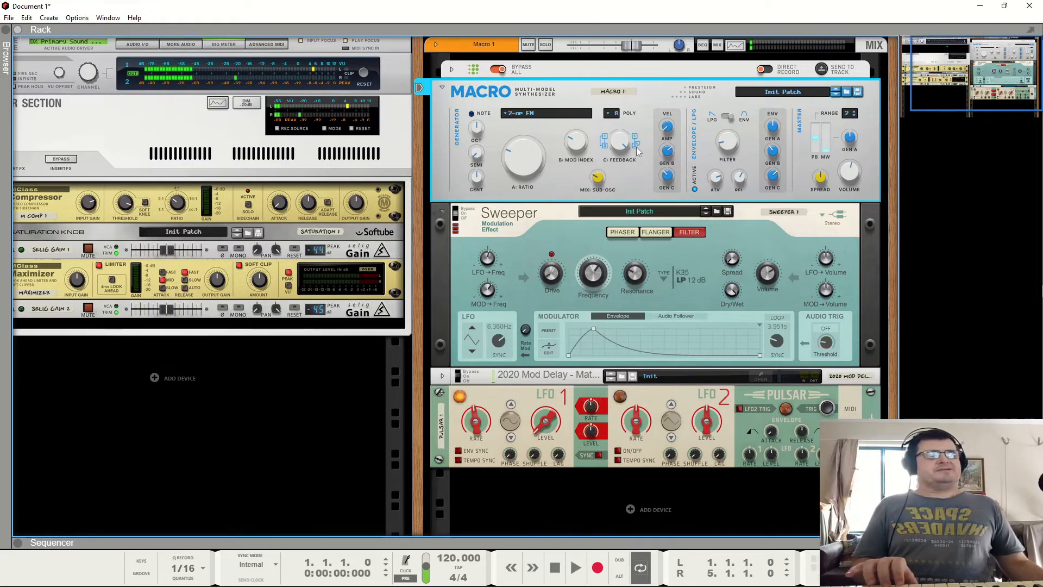
drag(617, 145, 645, 301)
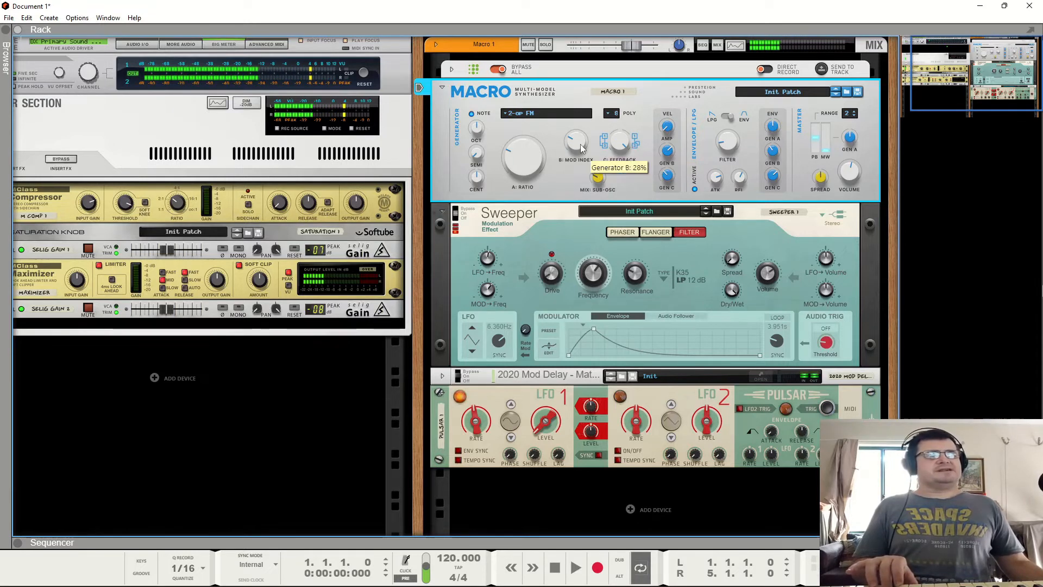
drag(581, 158, 585, 194)
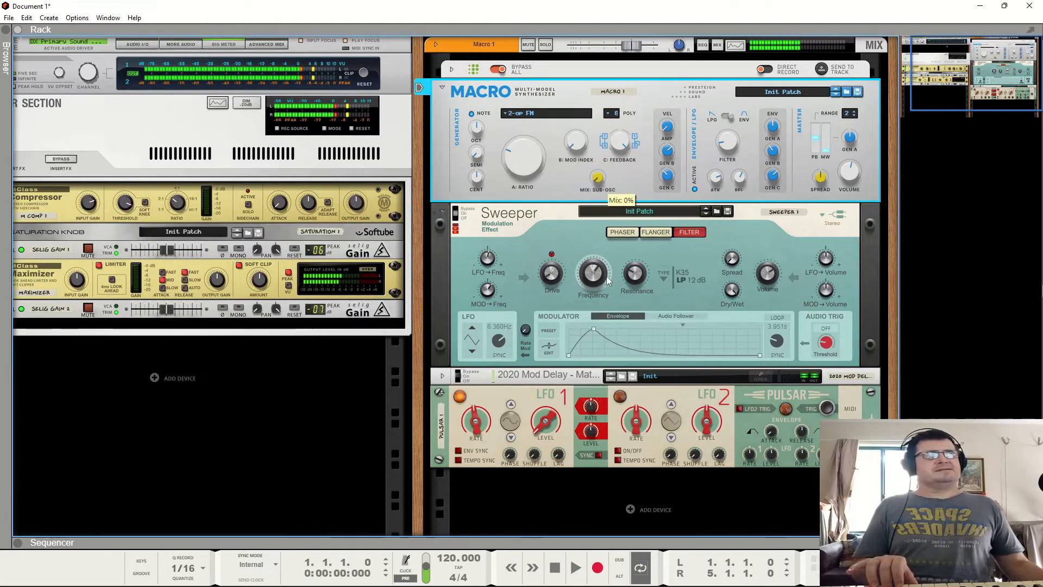
drag(580, 155, 581, 123)
drag(578, 72, 564, 175)
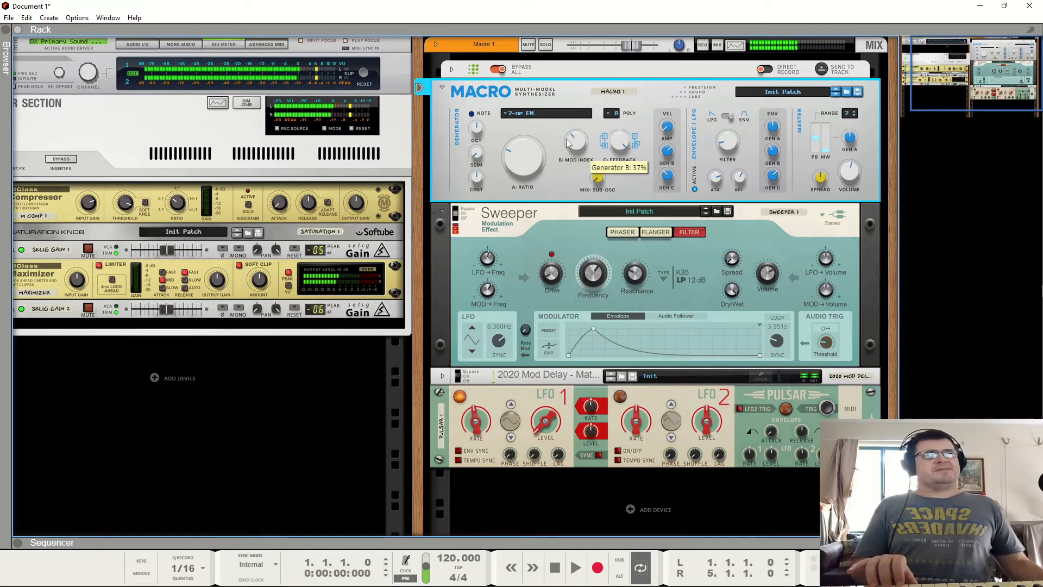
mouse_move(601, 178)
mouse_down()
mouse_move(608, 31)
mouse_move(596, 162)
mouse_up()
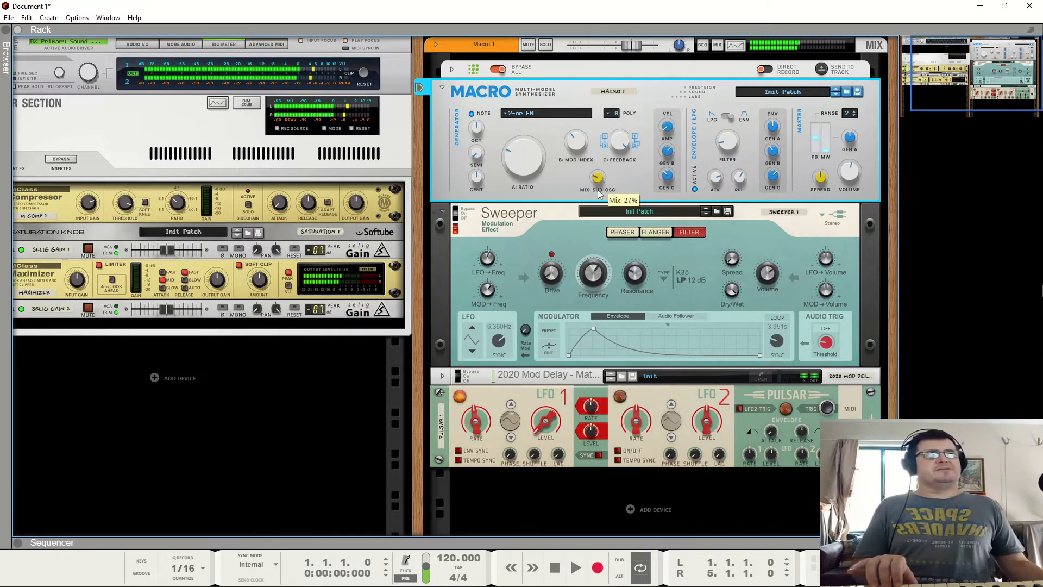
drag(608, 219, 584, 194)
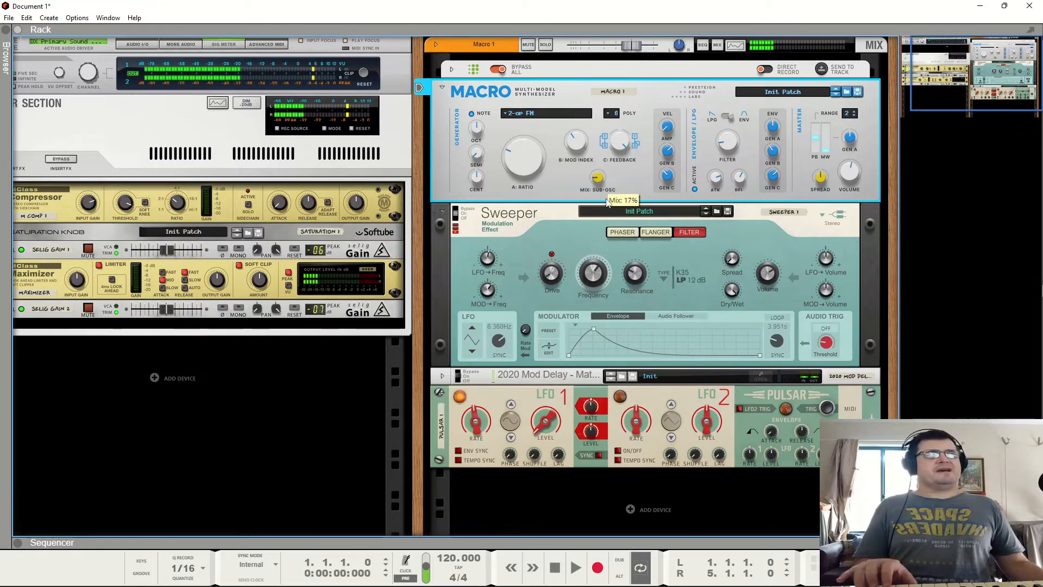
- Raise the Pulsar LFO 1 Level and turn up the Macro's Filter modulation amount
click(549, 421)
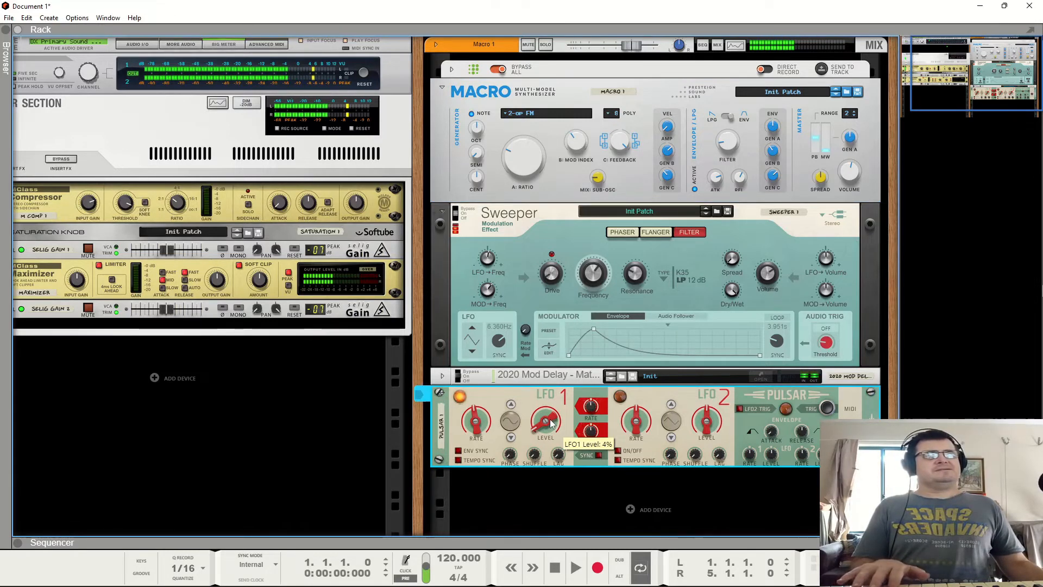
drag(552, 423, 536, 398)
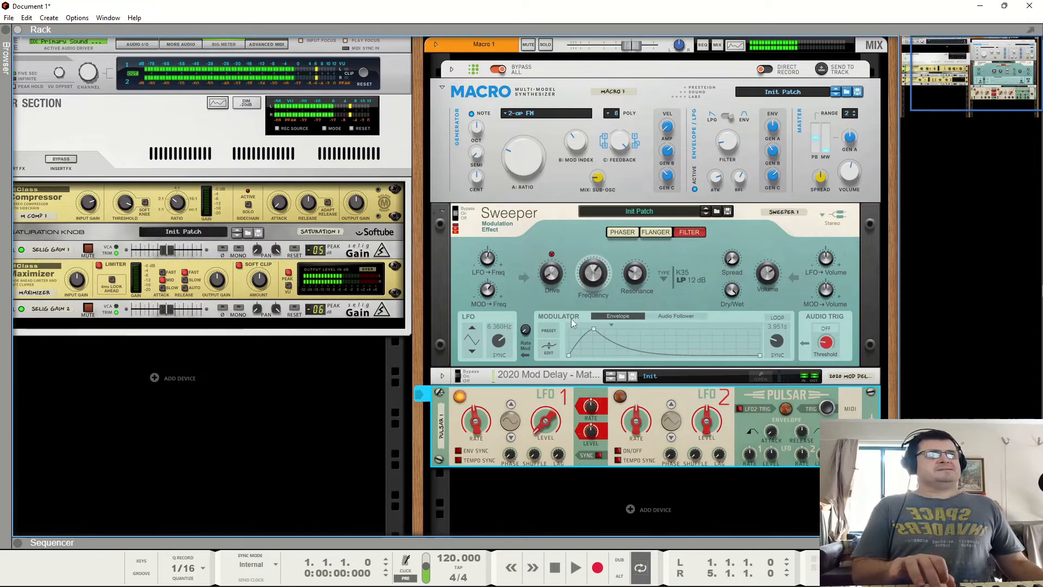
click(668, 165)
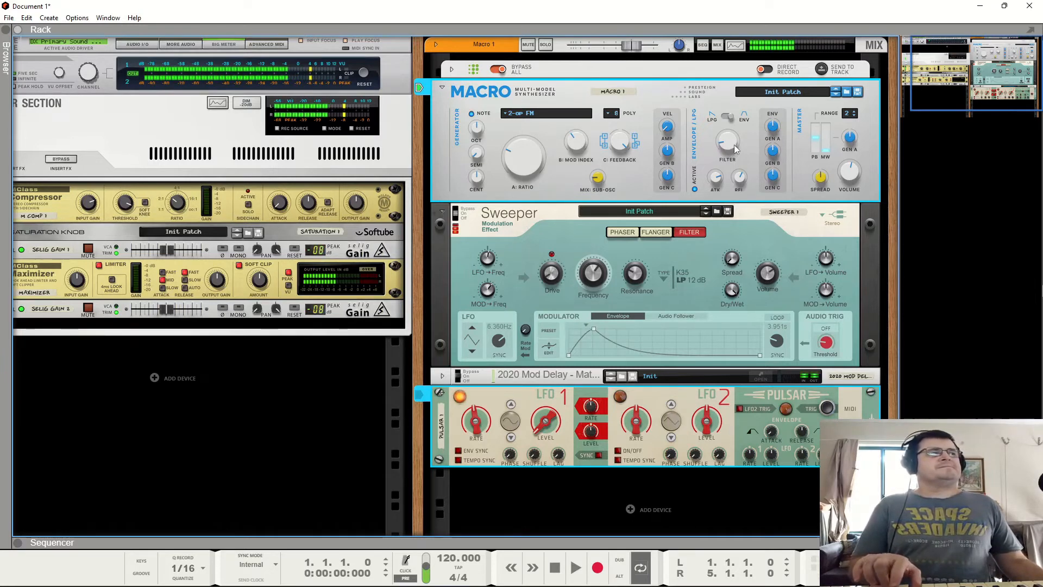
drag(733, 143, 748, 33)
drag(733, 145, 735, 91)
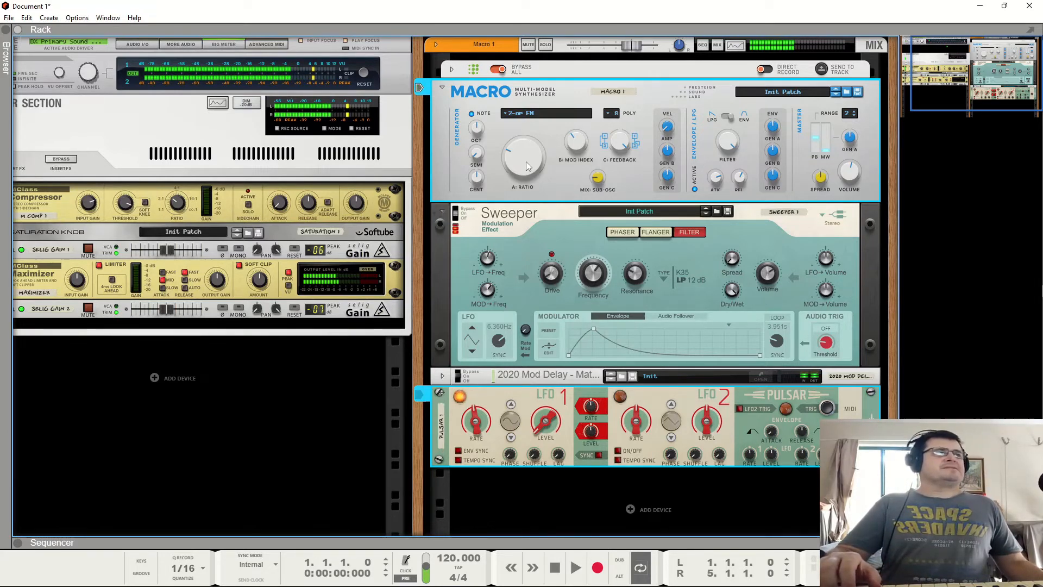
- Switch the Macro's generator model to Granular Formant Osc
mouse_move(525, 166)
scroll(526, 166, down, 1)
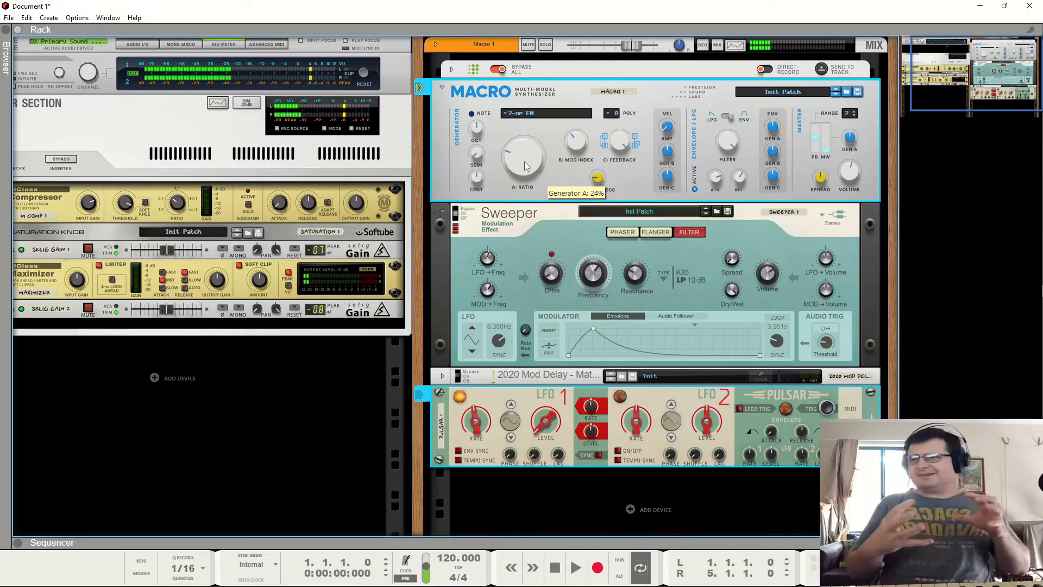
click(530, 116)
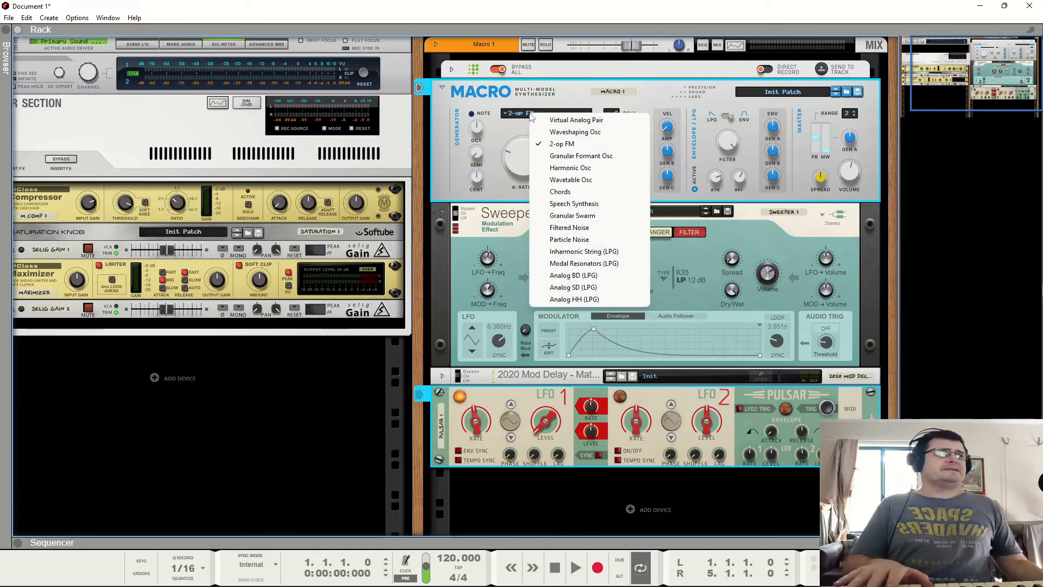
click(548, 157)
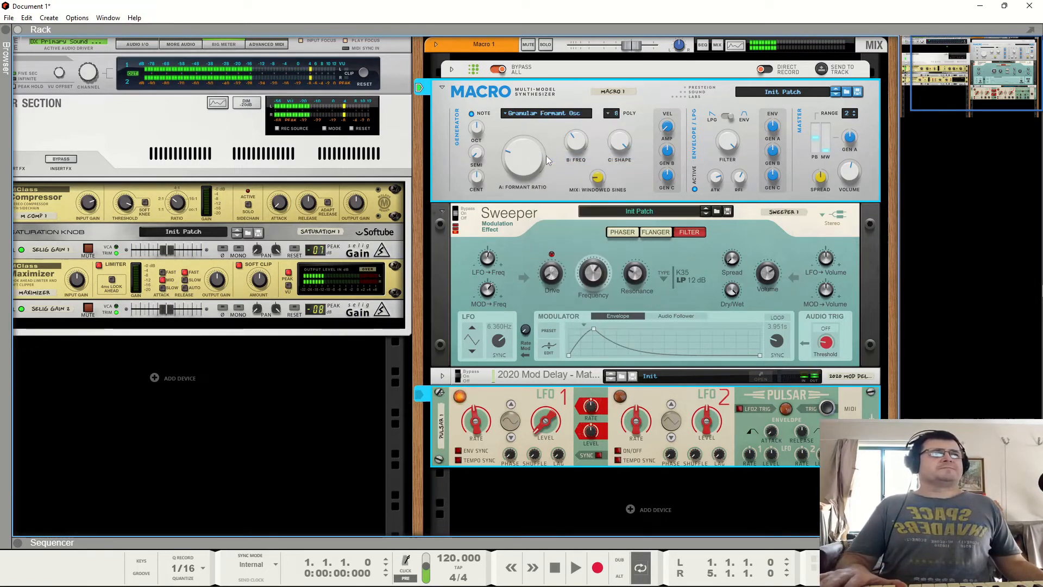
- Adjust the Granular Formant Osc's Formant Ratio, Freq, Shape and Windowed Sines mix knobs, and raise LFO 1 Level
drag(545, 155, 522, 163)
drag(575, 145, 579, 141)
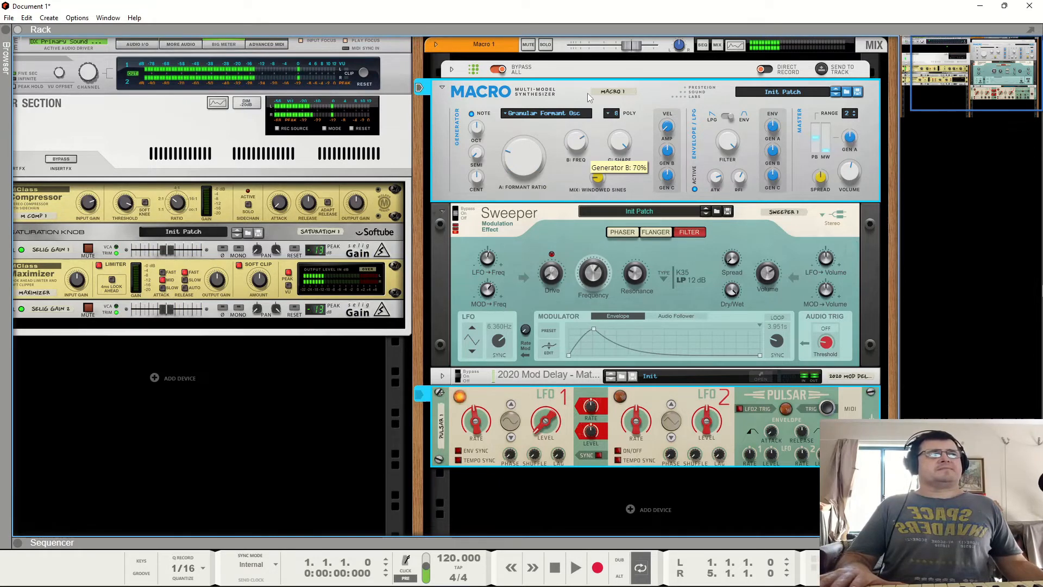
drag(588, 92, 608, 86)
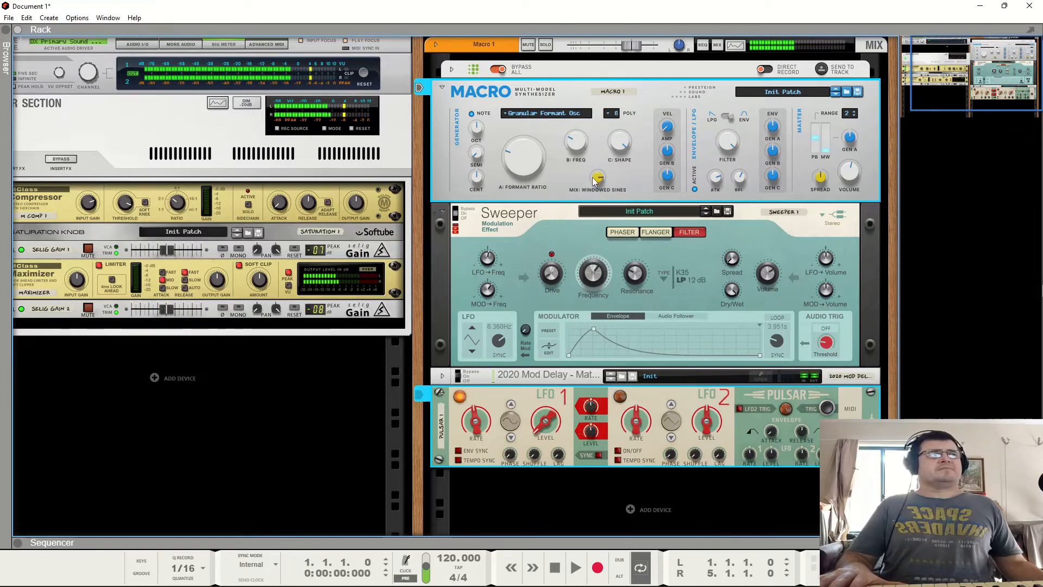
drag(597, 177, 593, 196)
drag(538, 169, 544, 98)
drag(603, 180, 624, 98)
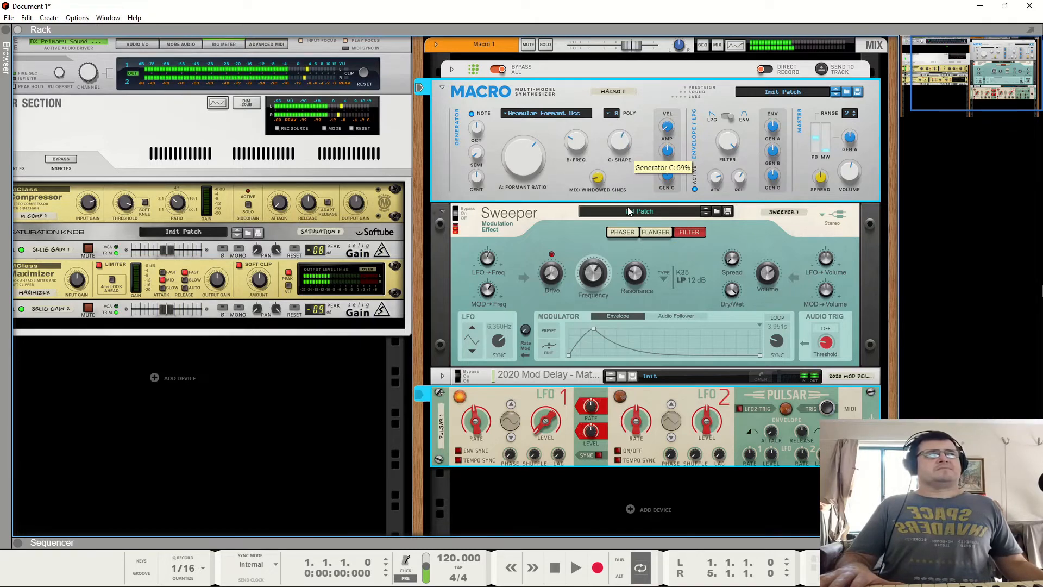
drag(517, 143, 532, 193)
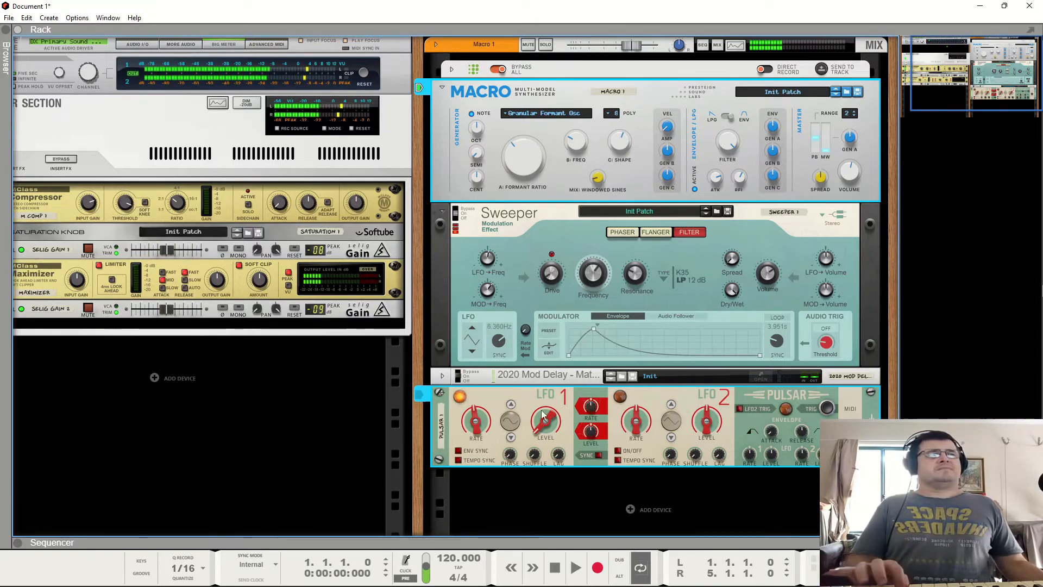
drag(543, 414, 542, 375)
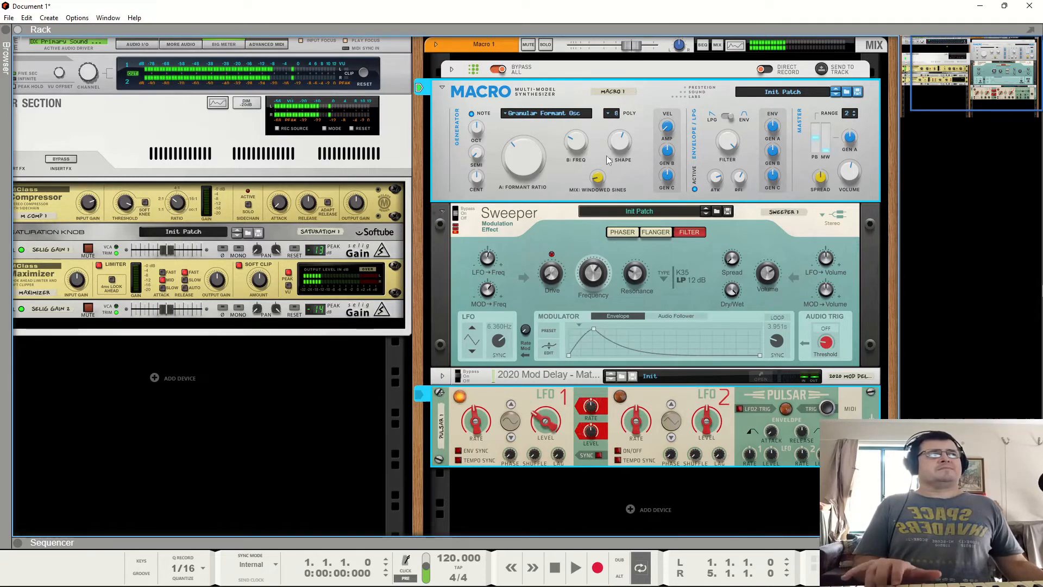
- Switch the generator model to Harmonic Osc and, on the rack's rear, patch Pulsar LFO 2 to the Macro
click(526, 118)
click(551, 169)
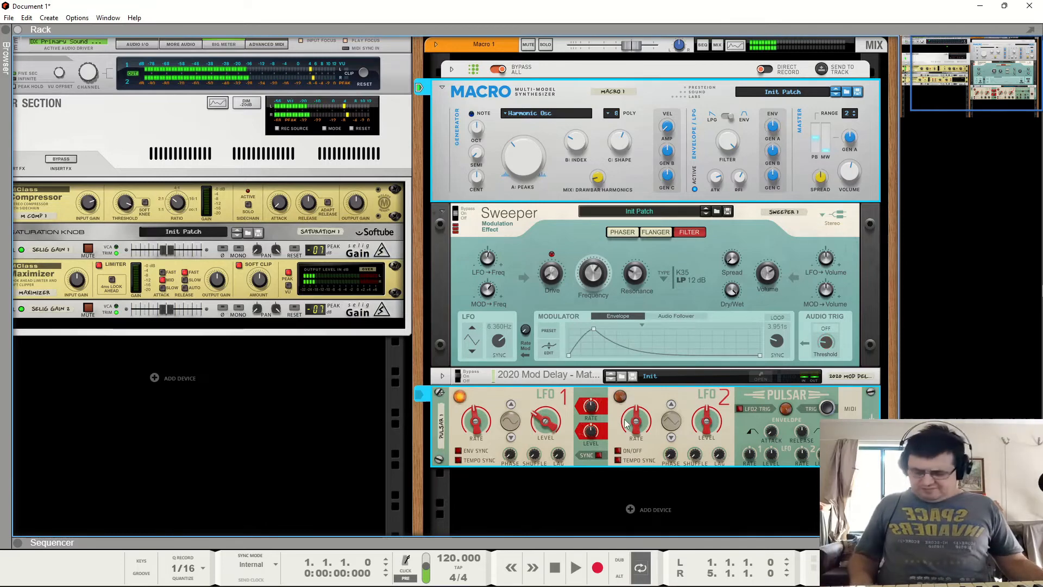
key(Tab)
drag(647, 452, 641, 126)
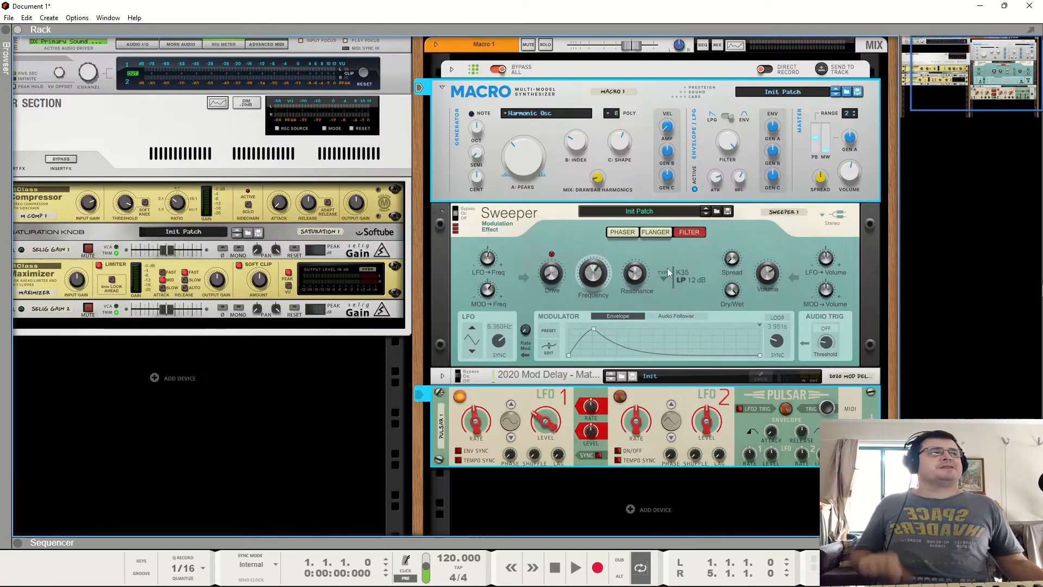
key(Tab)
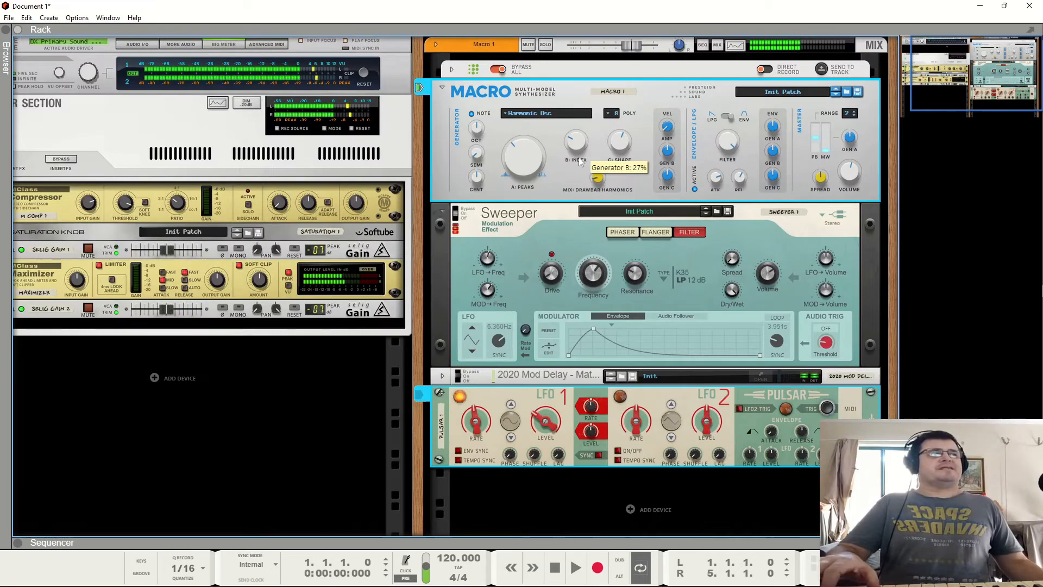
- Enable Pulsar LFO 2, raise its Level and lower its Rate
click(618, 450)
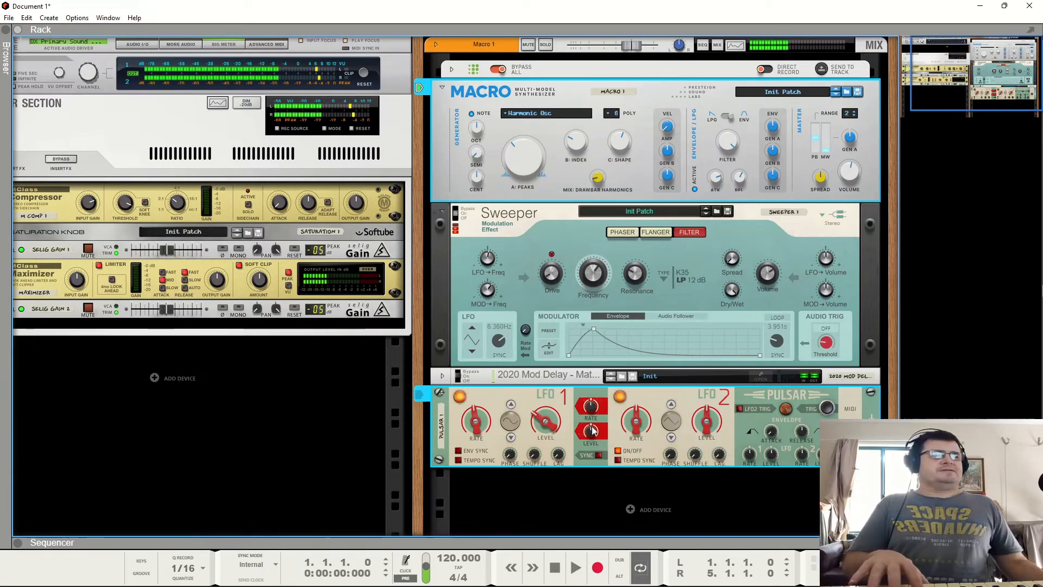
drag(704, 425, 698, 392)
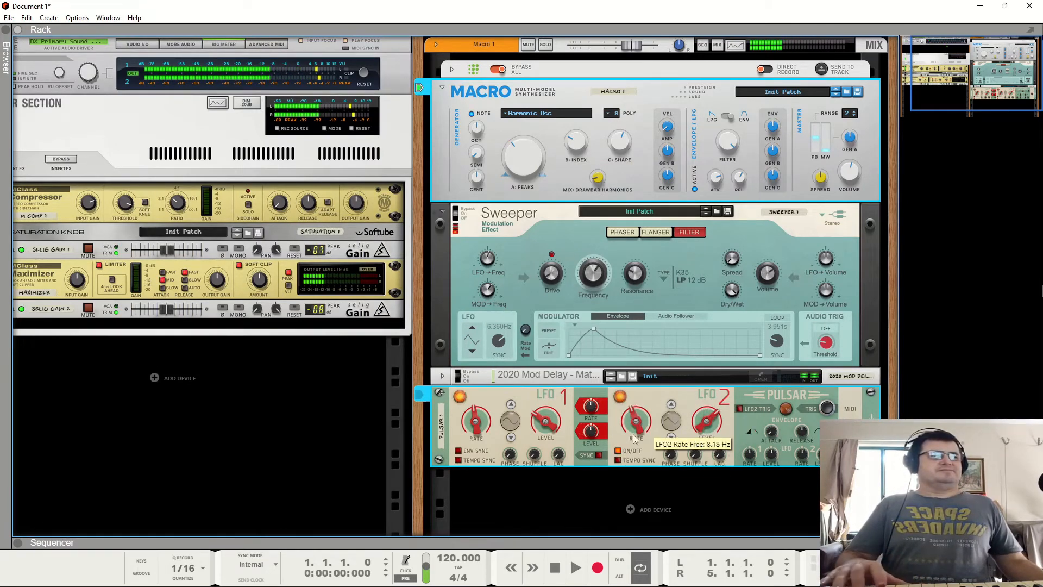
drag(641, 422, 644, 462)
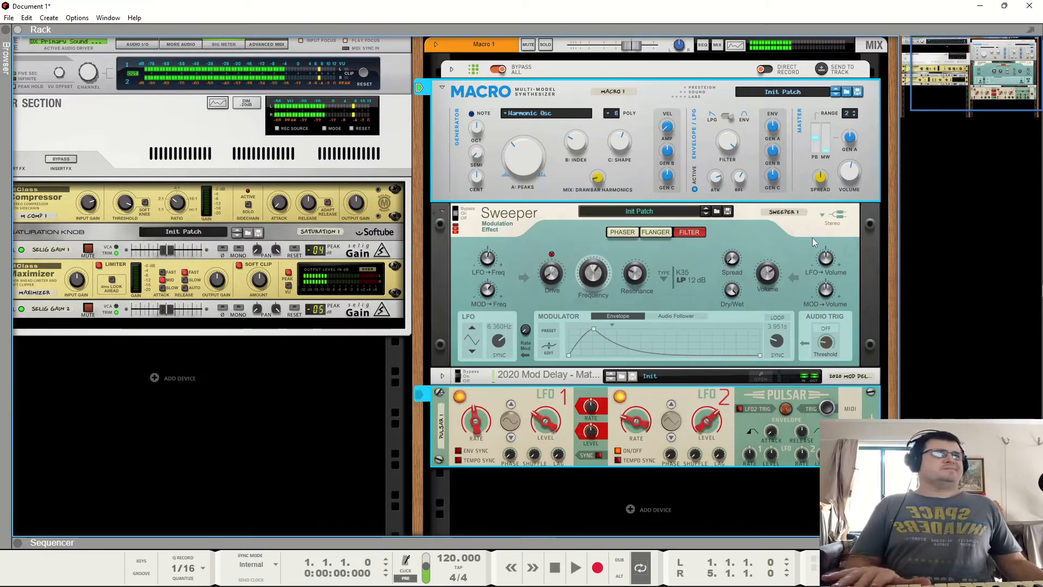
- Adjust the Harmonic Osc's A: Peaks knob and raise the Mix: Drawbar Harmonics knob
click(771, 288)
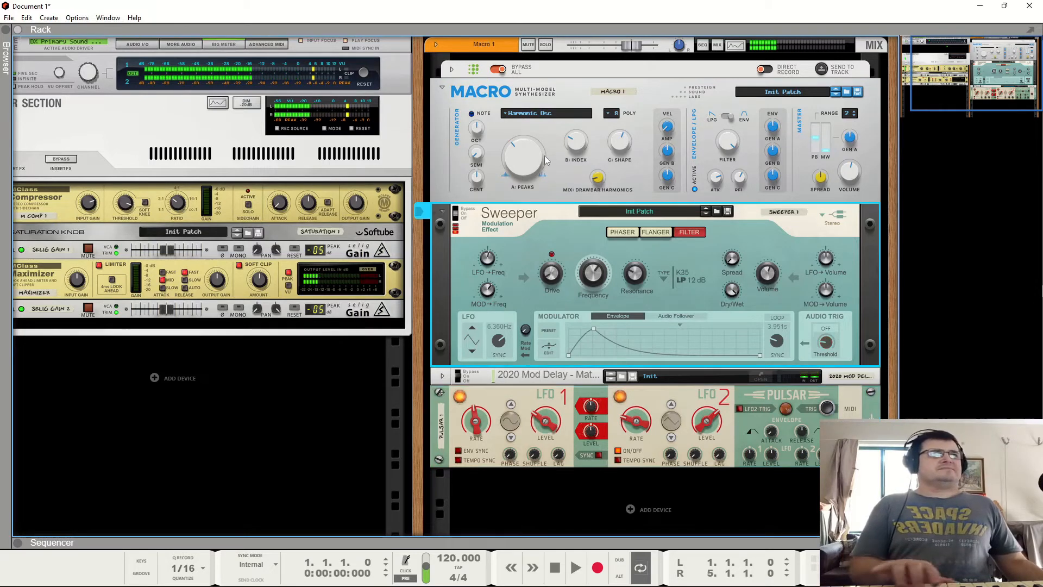
click(527, 160)
drag(527, 185, 533, 164)
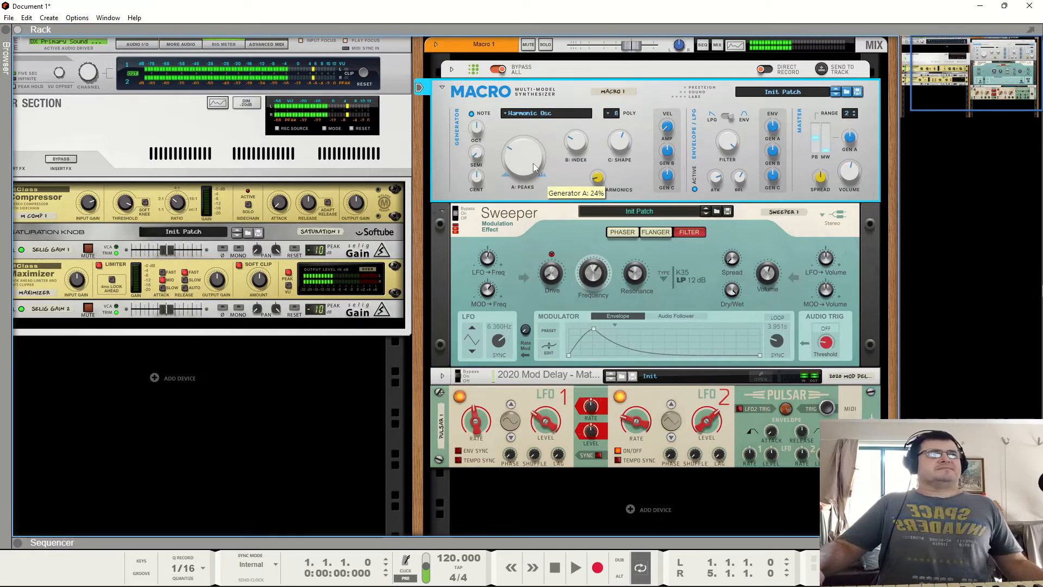
drag(601, 172, 600, 33)
drag(525, 159, 567, 187)
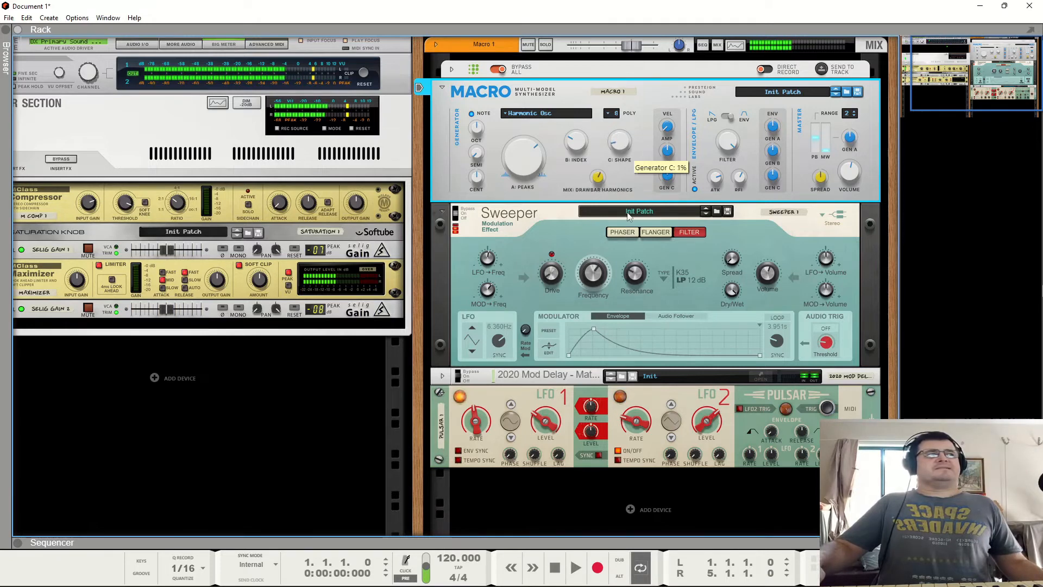
- Switch the Macro's generator model to Wavetable Osc and sweep its A: Bank knob
click(524, 115)
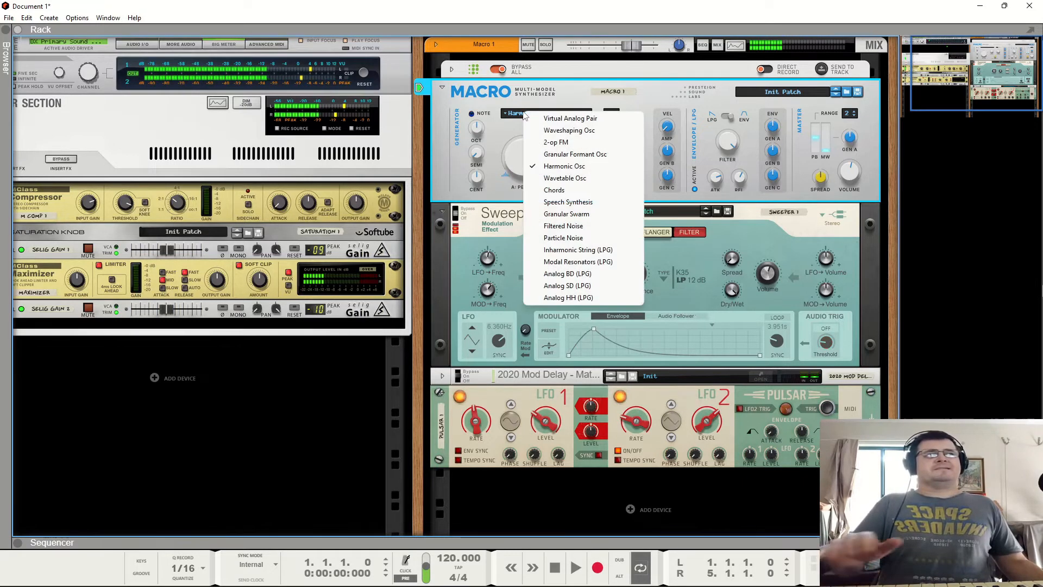
click(544, 179)
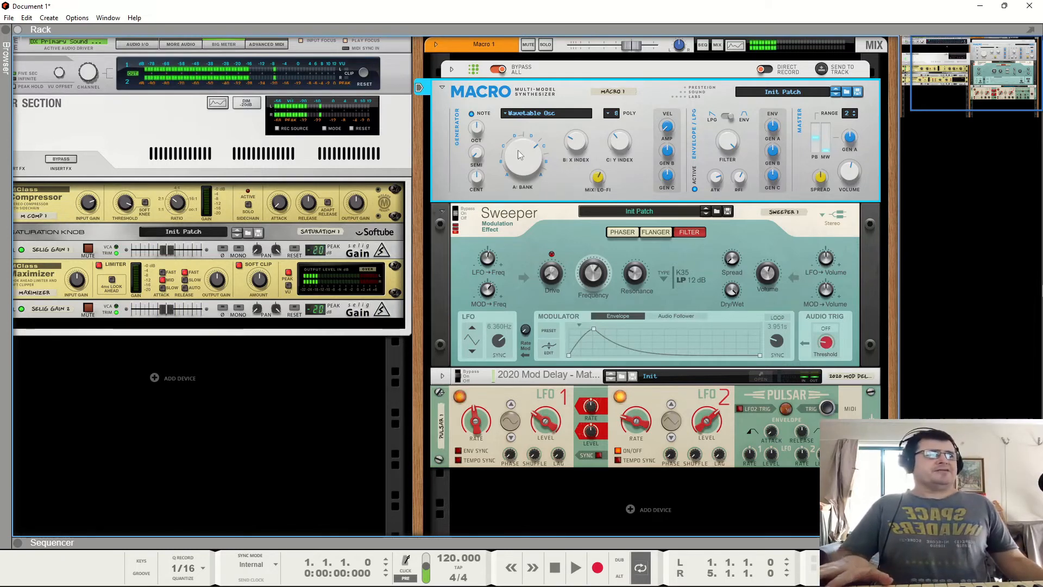
drag(517, 150, 535, 205)
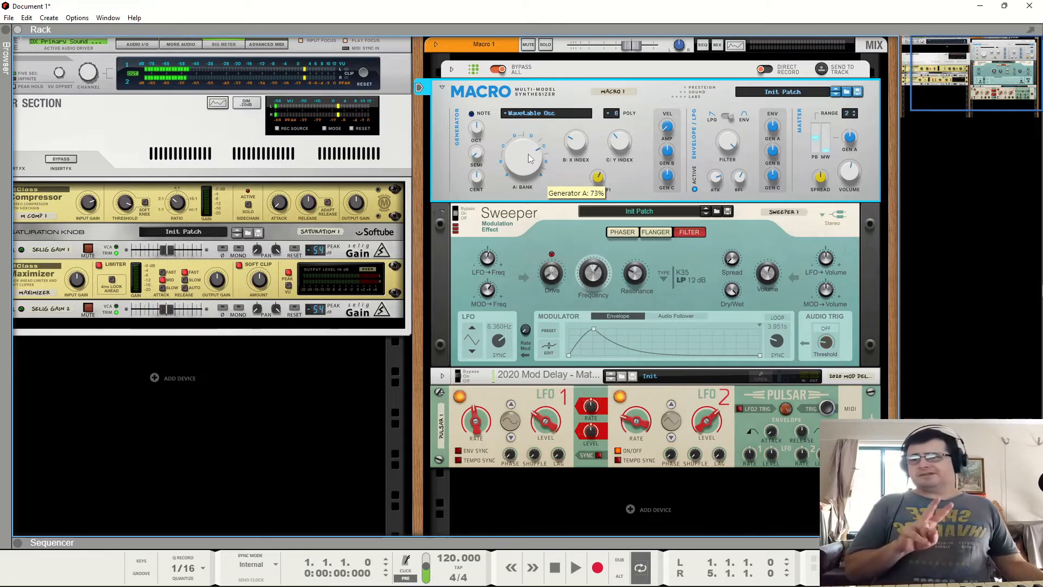
drag(527, 154, 562, 206)
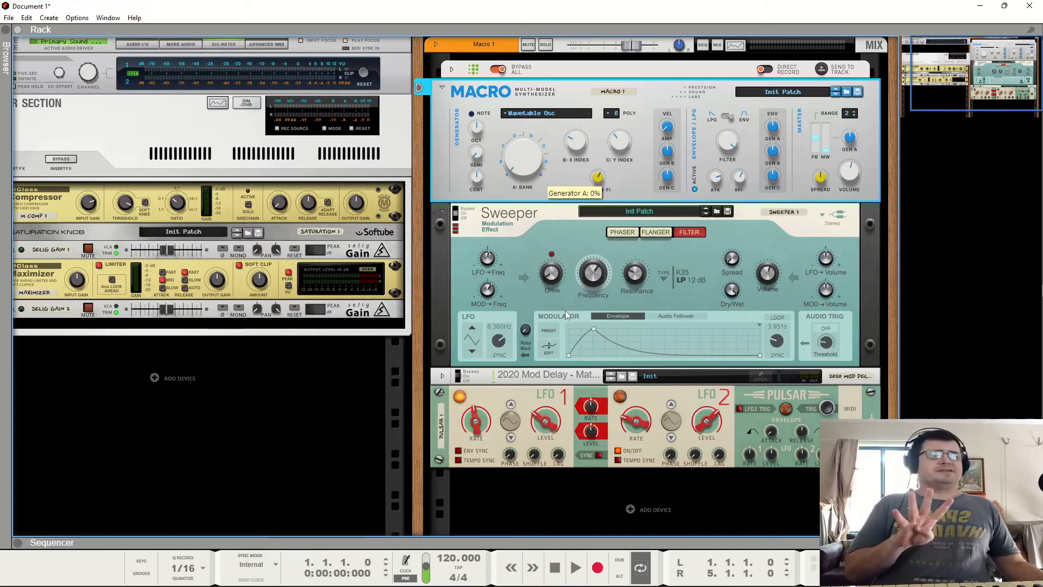
drag(565, 311, 539, 214)
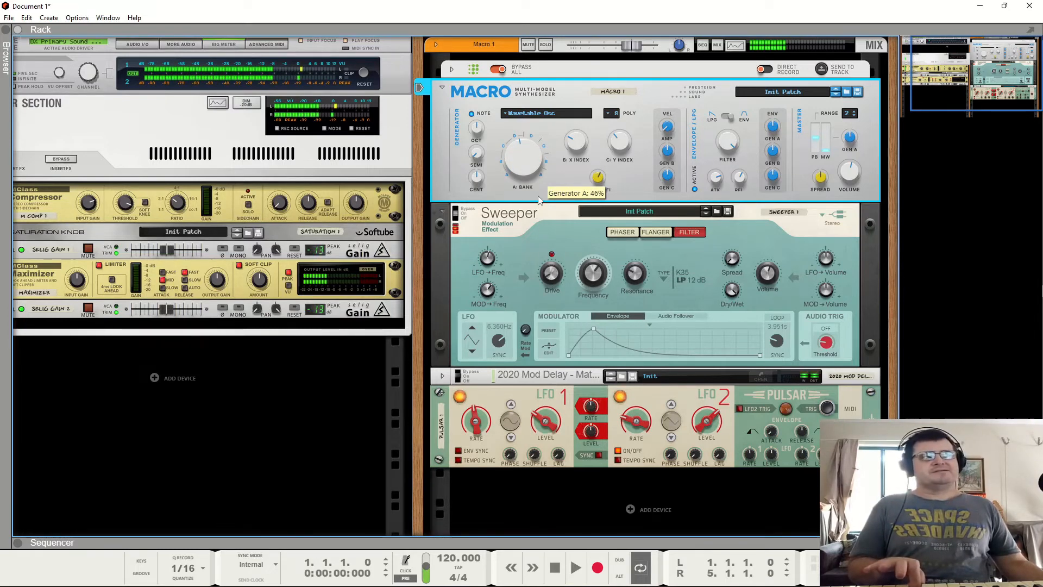
drag(524, 256, 555, 103)
- Lower Pulsar LFO 1 Level, toggle between LFO 1 and LFO 2, and sweep the Wavetable Bank knob
click(704, 420)
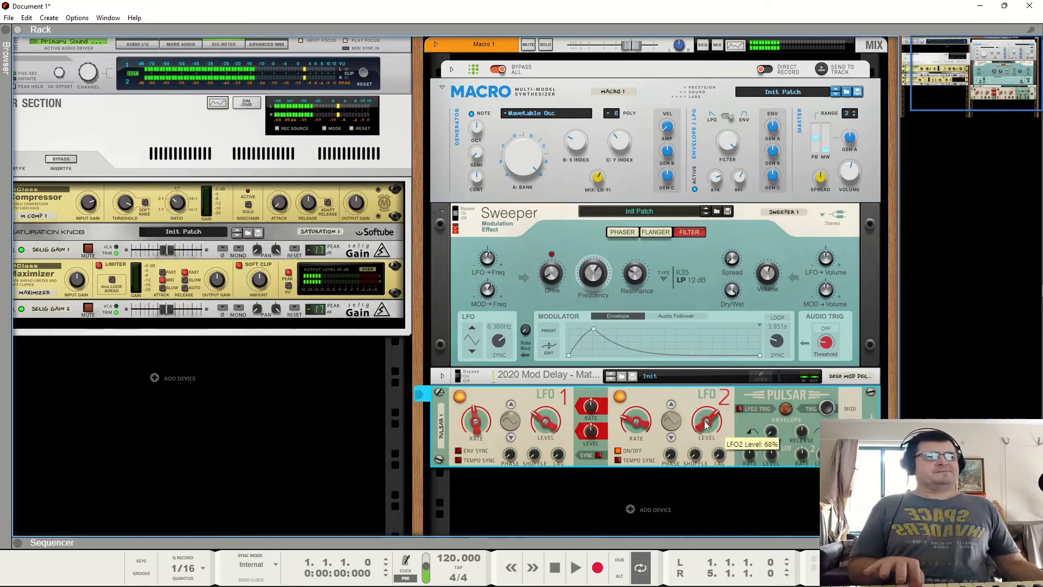
drag(545, 421, 540, 471)
drag(524, 158, 533, 190)
click(706, 421)
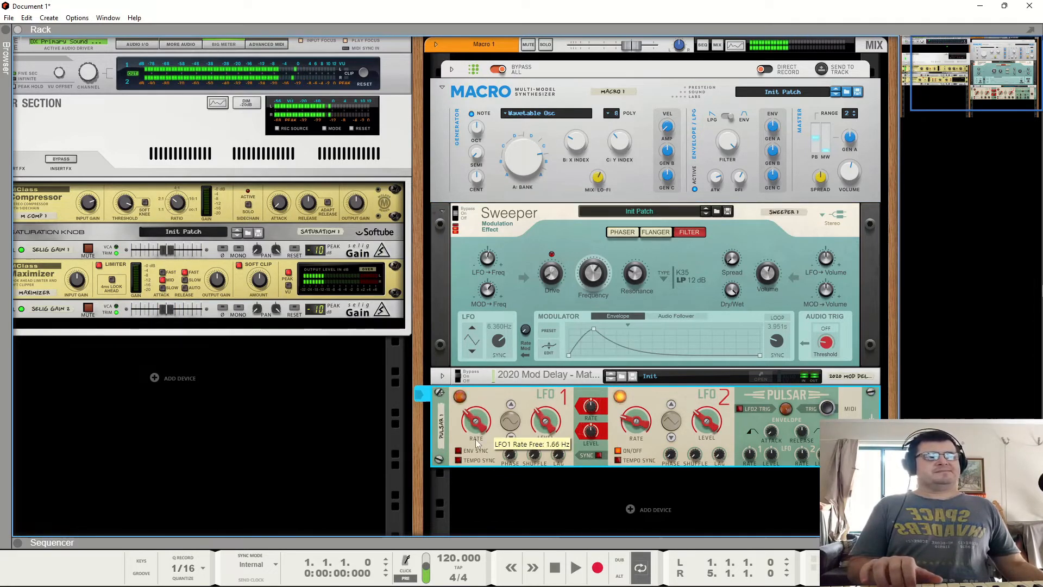
click(533, 188)
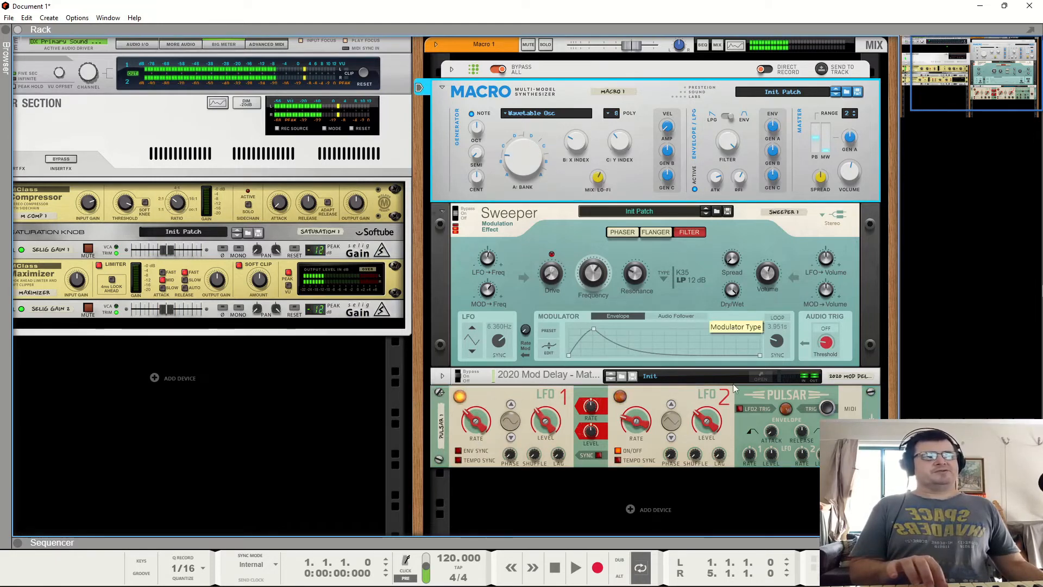
click(714, 423)
drag(539, 183, 540, 83)
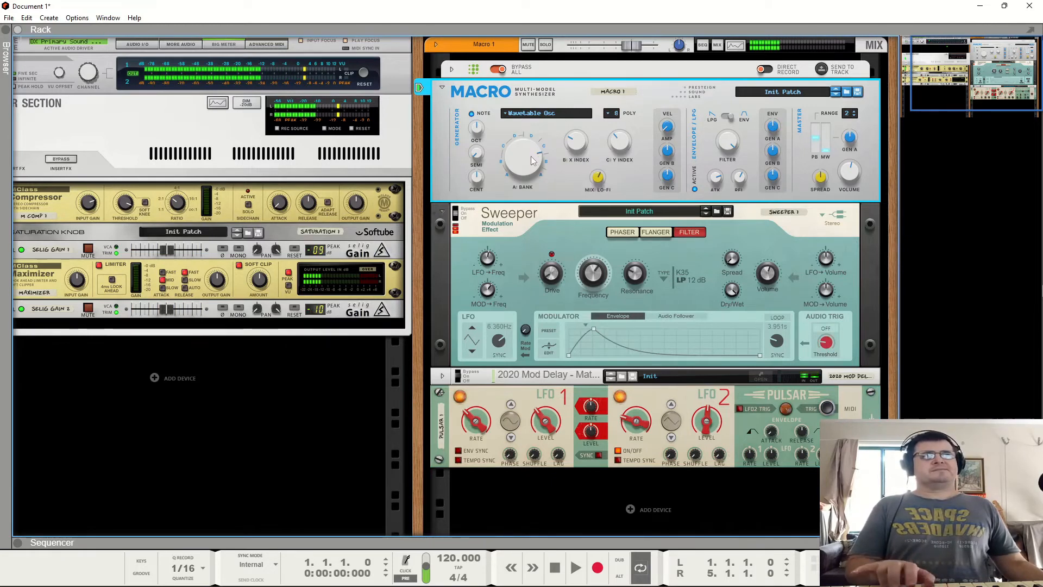
mouse_move(530, 155)
mouse_down()
mouse_move(531, 168)
mouse_move(532, 155)
mouse_up()
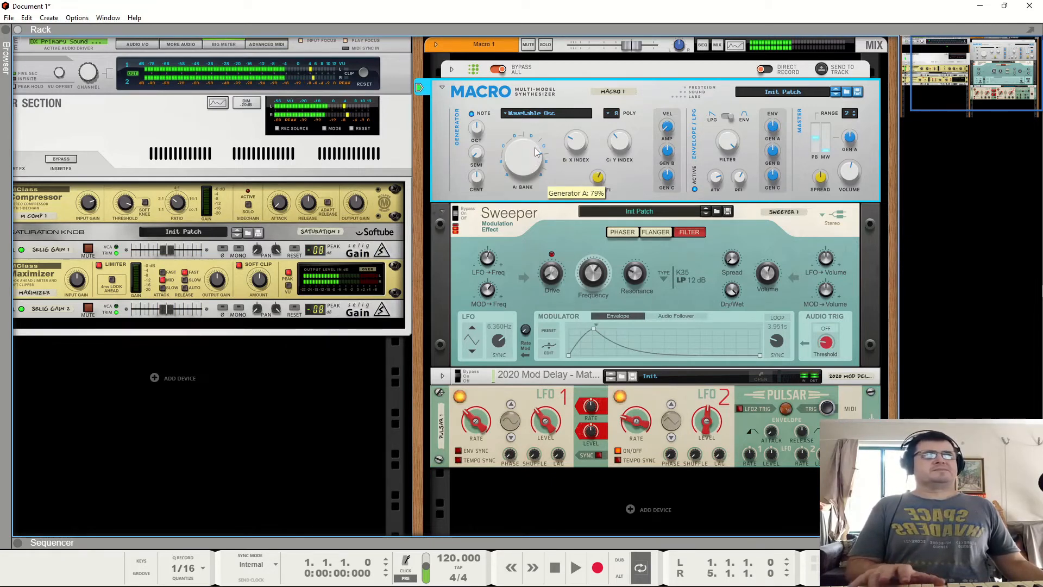
- Switch the generator model to Chords
click(524, 114)
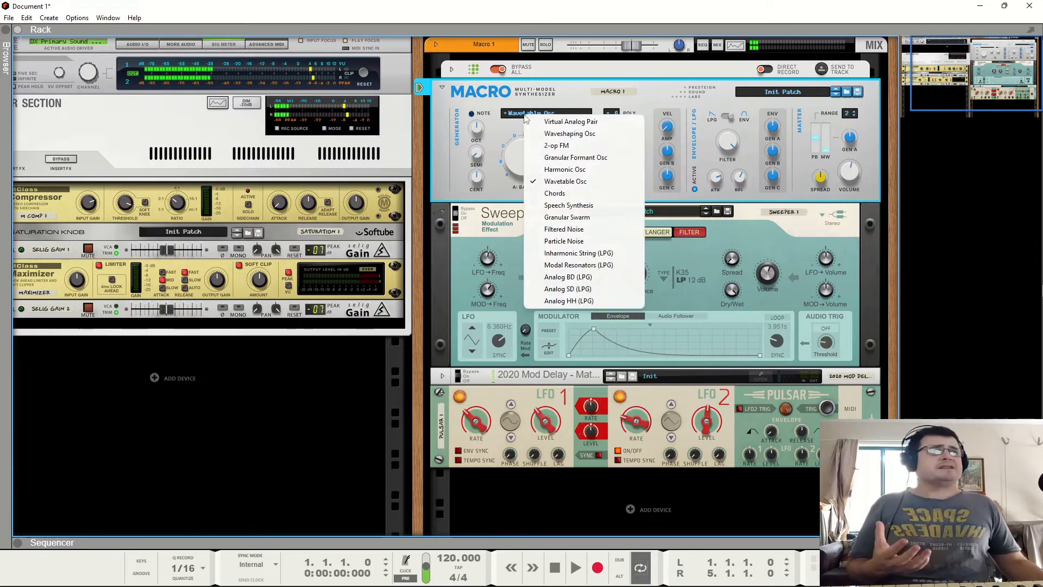
click(564, 193)
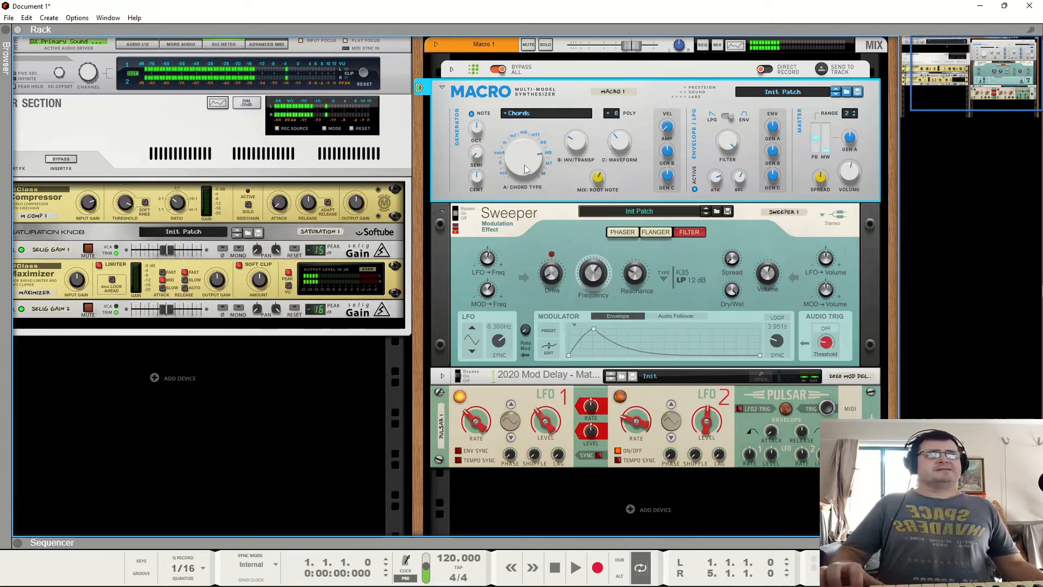
- Switch the generator model to Speech Synthesis
mouse_move(525, 169)
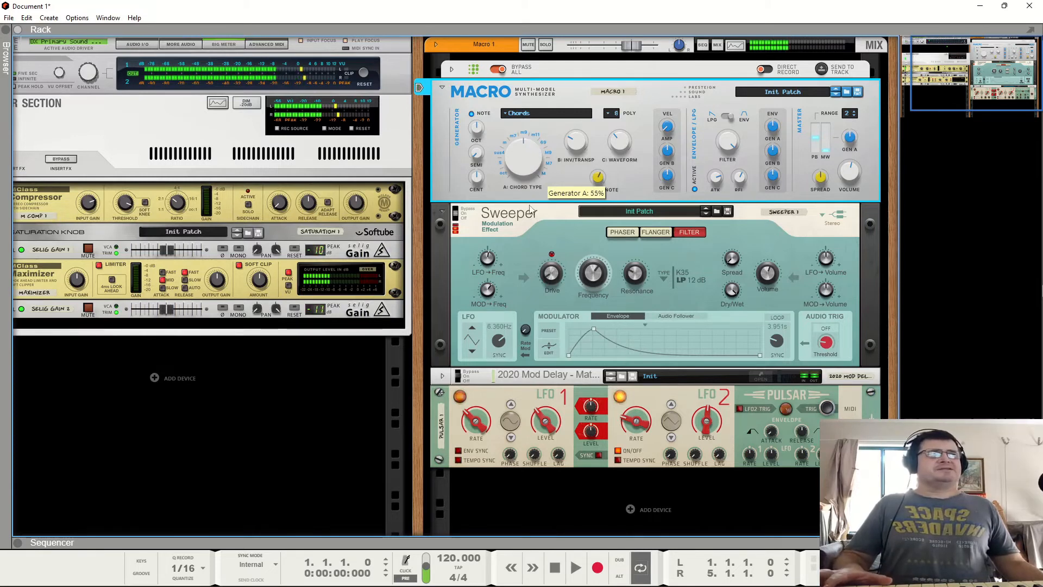
click(529, 115)
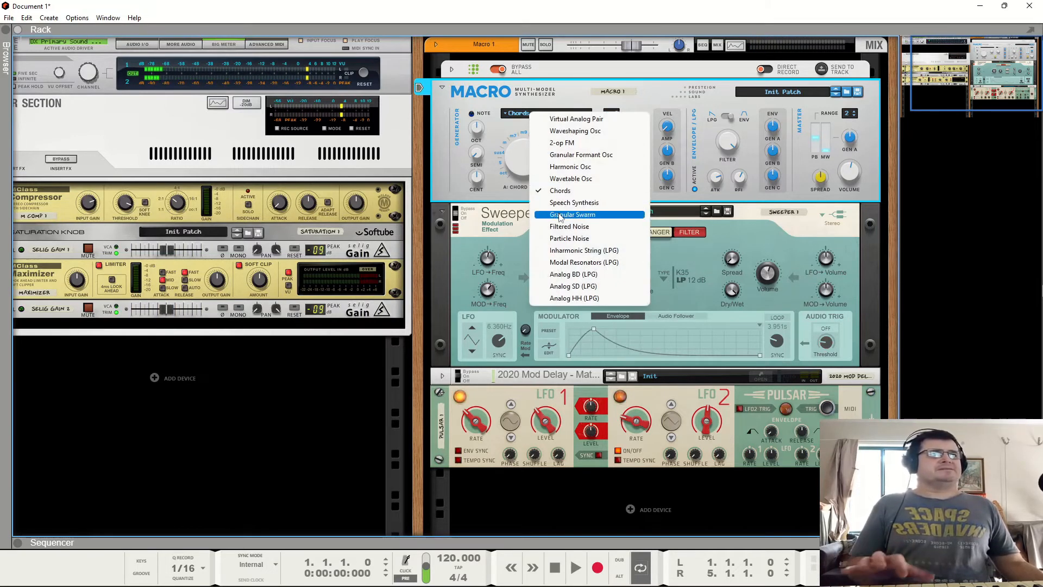
click(573, 202)
- Adjust the Speech Synthesis Formant/Word, Mix: Pre-Formant and Phoneme knobs
drag(523, 155, 538, 225)
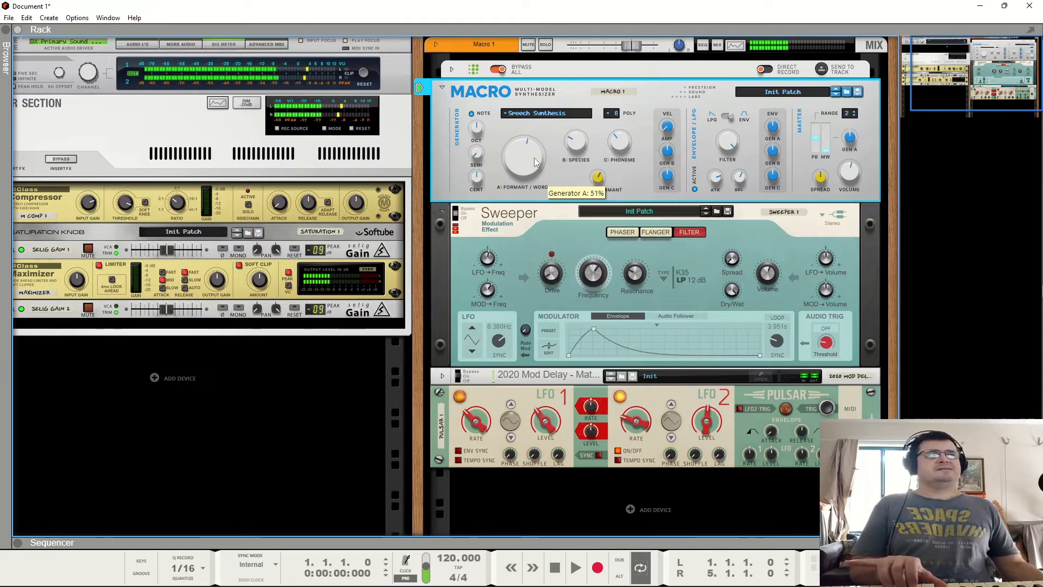
drag(535, 162, 545, 243)
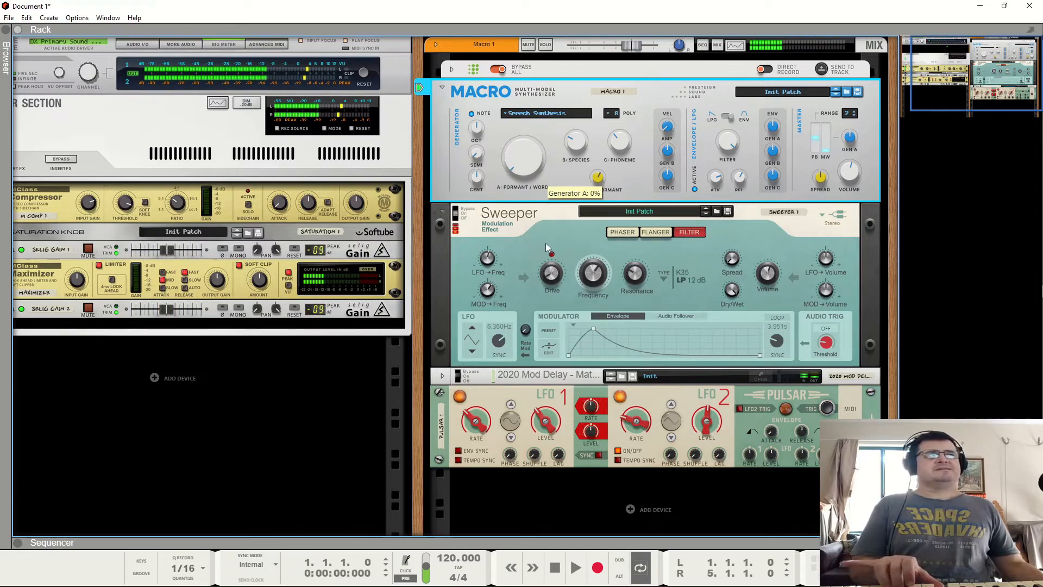
drag(545, 205, 601, 26)
drag(621, 150, 607, 49)
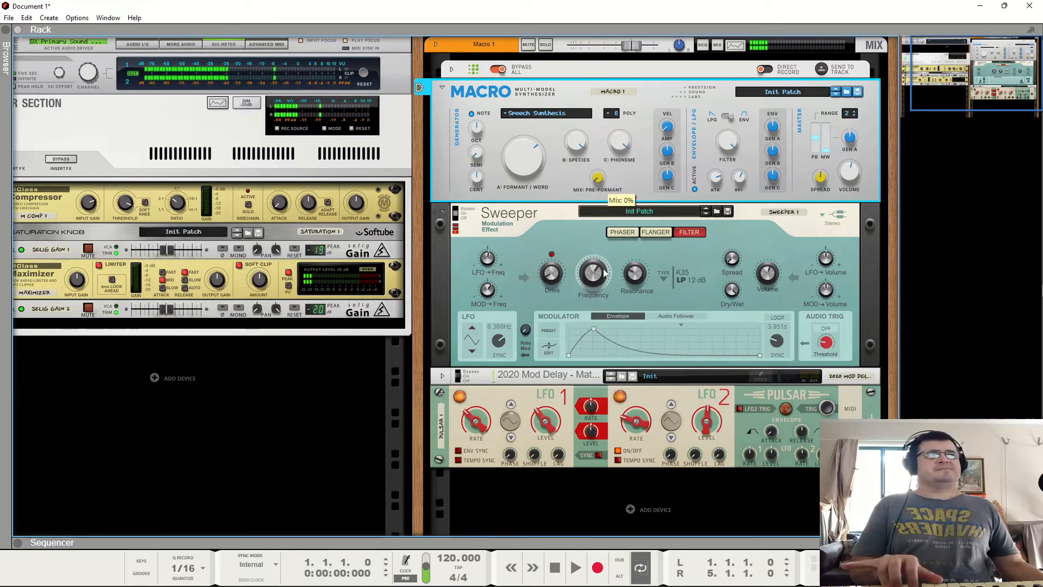
mouse_move(523, 160)
mouse_down()
mouse_move(540, 245)
mouse_move(533, 163)
mouse_up()
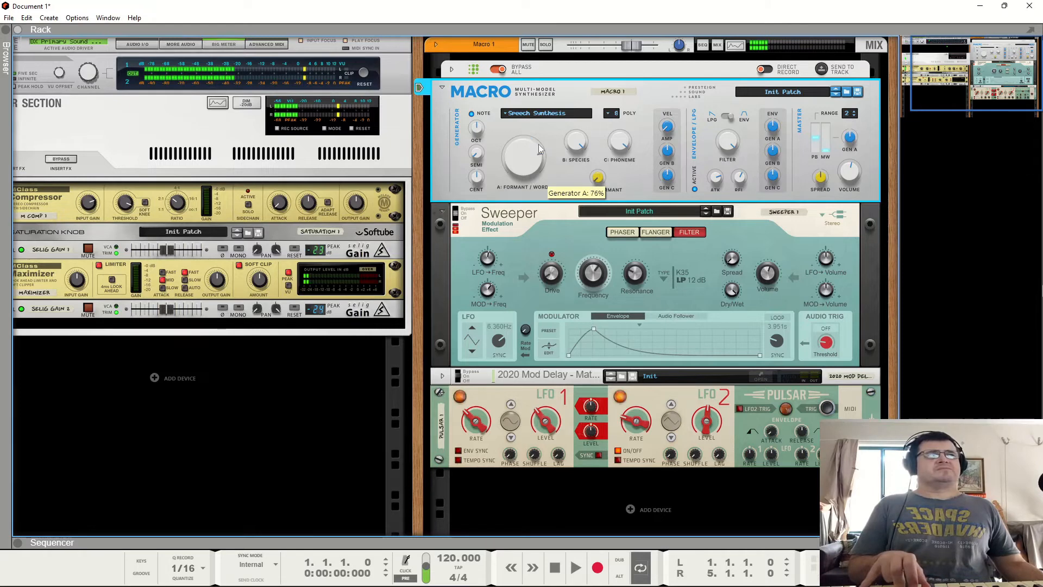
drag(539, 148, 547, 119)
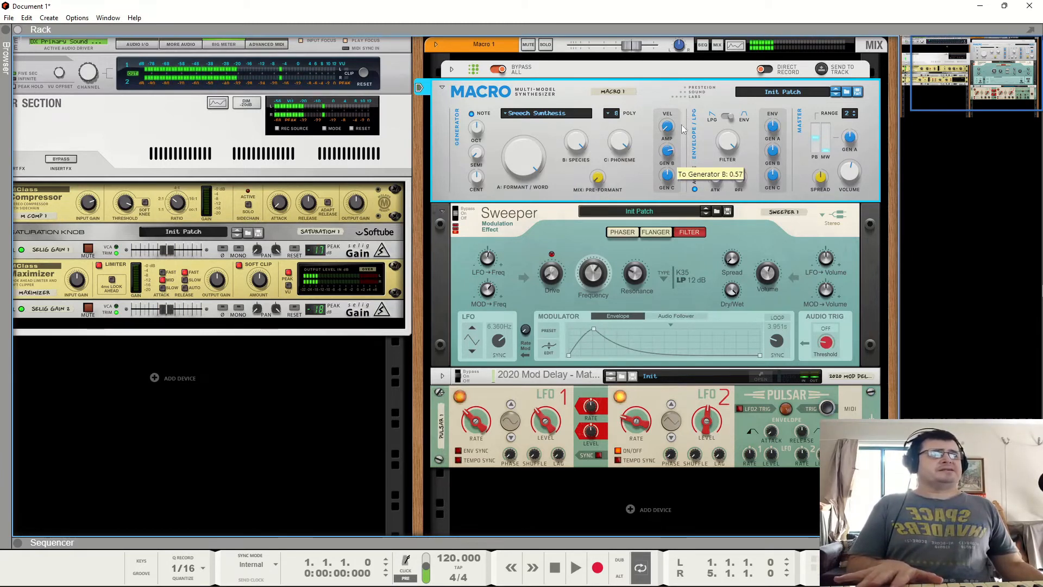
drag(531, 177, 530, 237)
- Raise Pulsar LFO 1 Level and Rate, change its waveform, and lower LFO 2 Level
drag(550, 422, 569, 375)
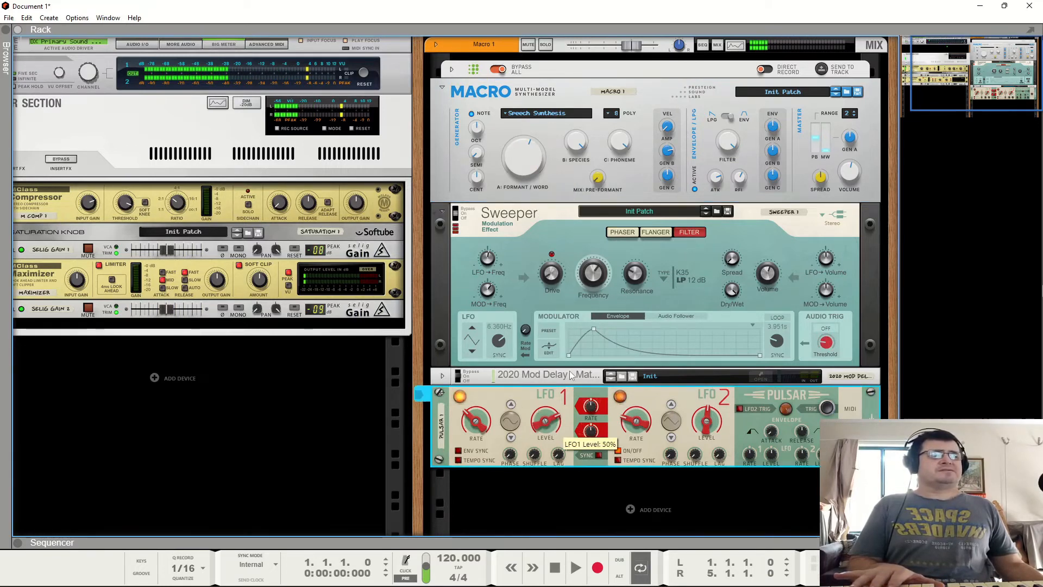
mouse_move(476, 420)
mouse_down()
mouse_move(497, 380)
mouse_move(489, 406)
mouse_up()
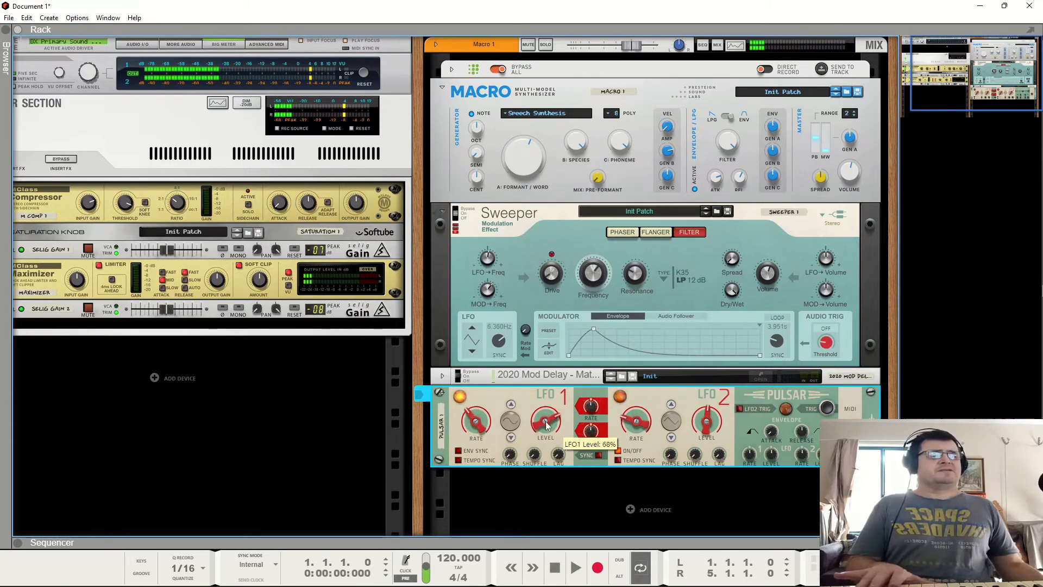
click(510, 404)
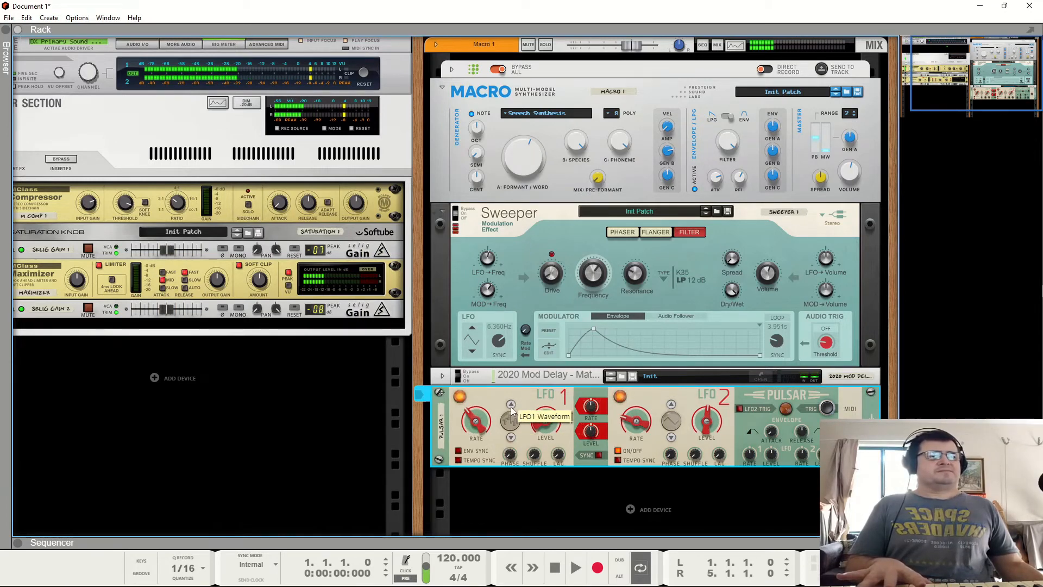
drag(484, 413, 488, 399)
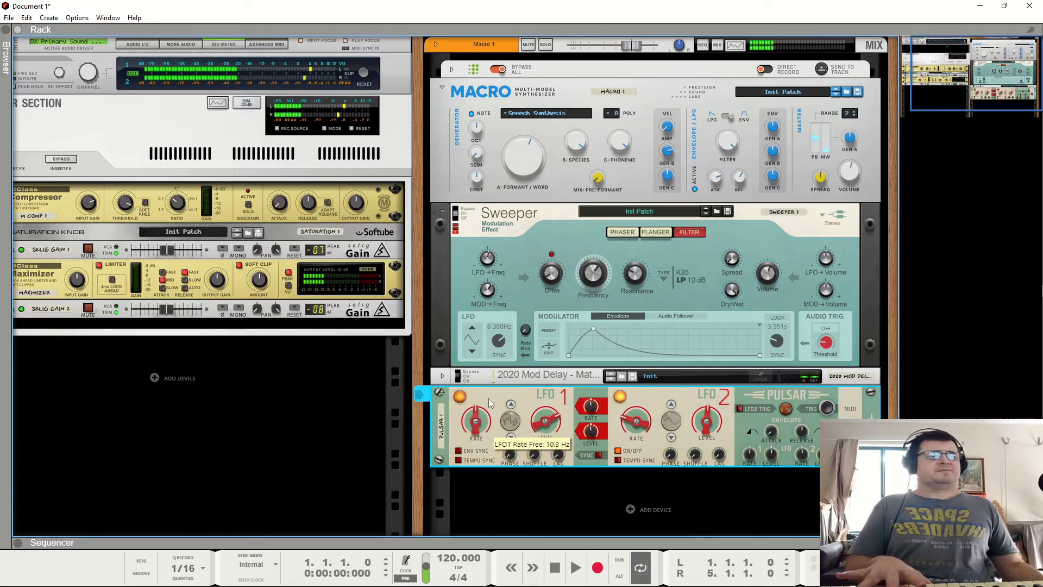
drag(706, 422, 708, 449)
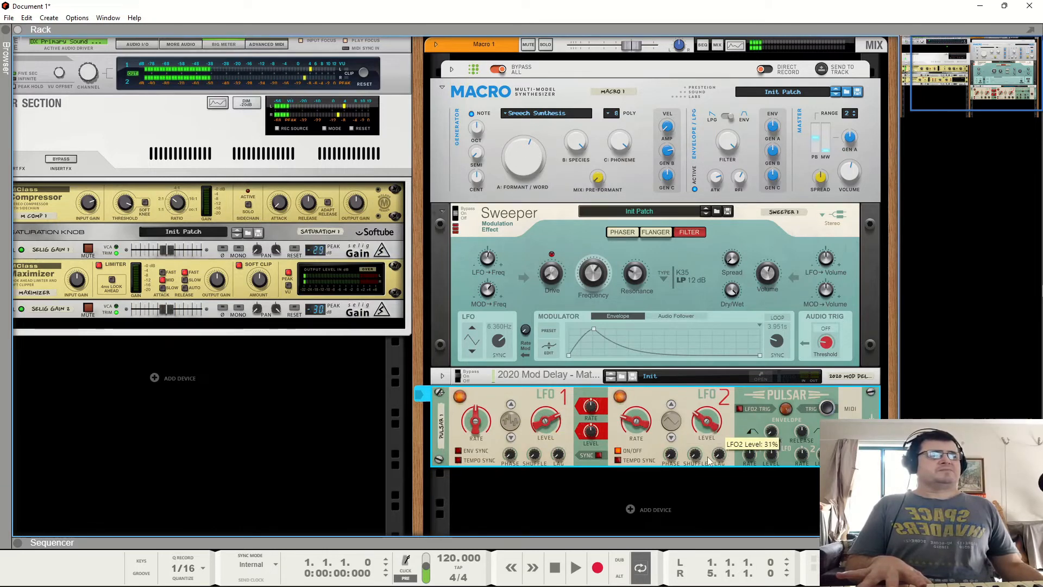
- Adjust the Species, Formant/Word and Phoneme knobs and lower the envelope amount to Generator B
drag(582, 144, 585, 201)
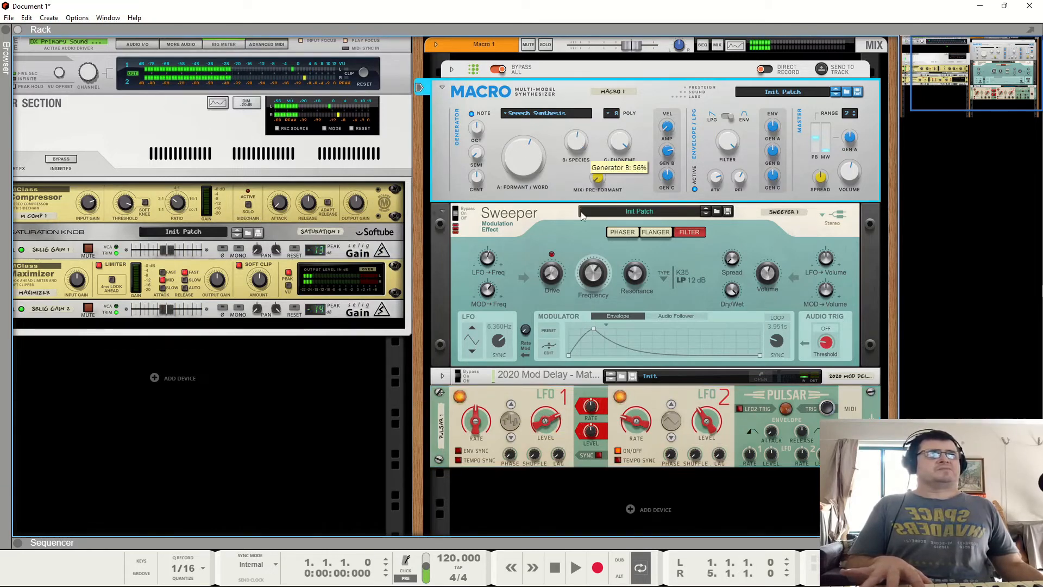
drag(524, 154, 532, 121)
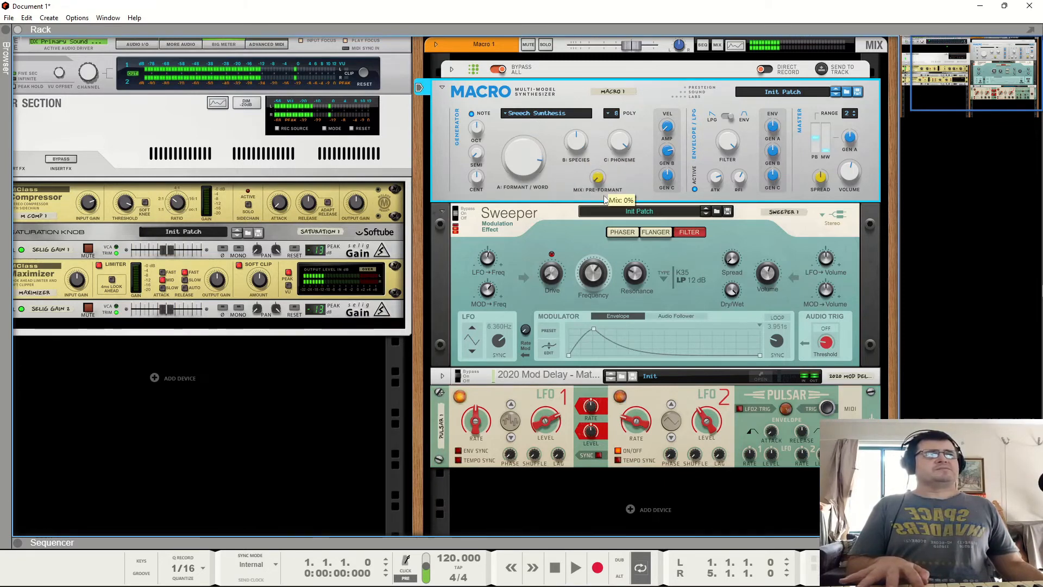
drag(533, 168, 537, 139)
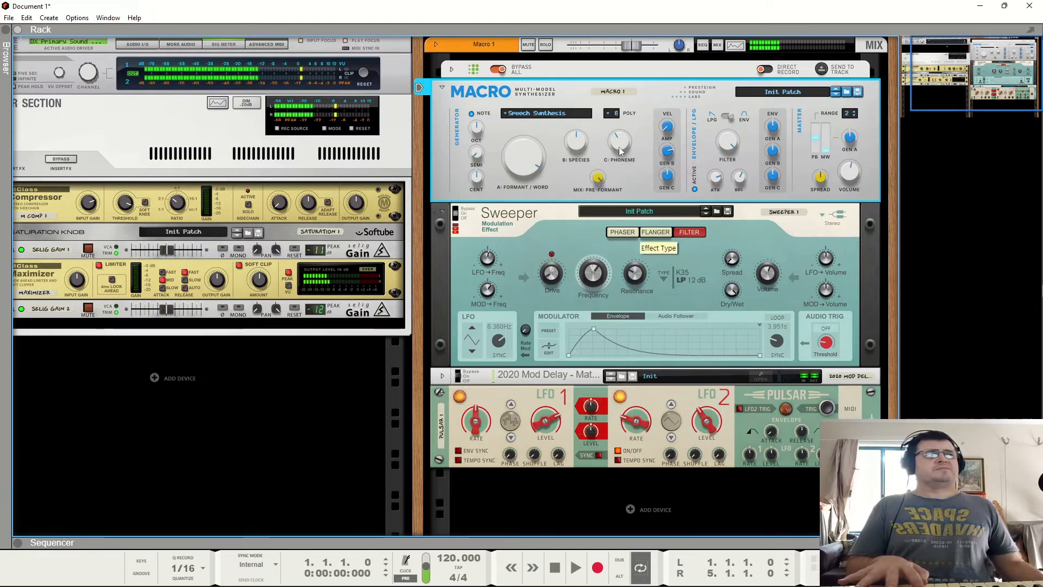
drag(618, 146, 630, 168)
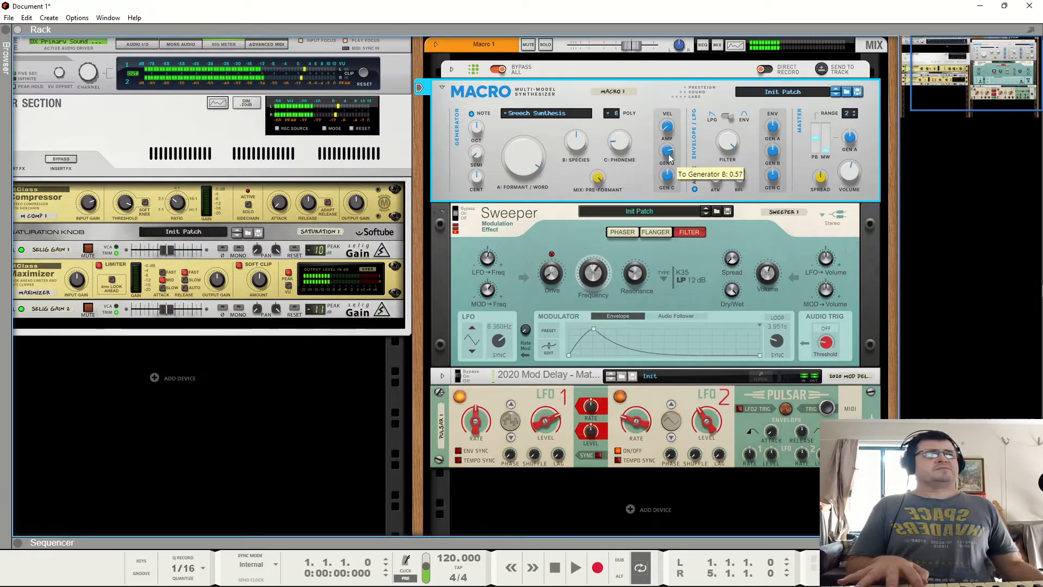
drag(673, 203, 673, 199)
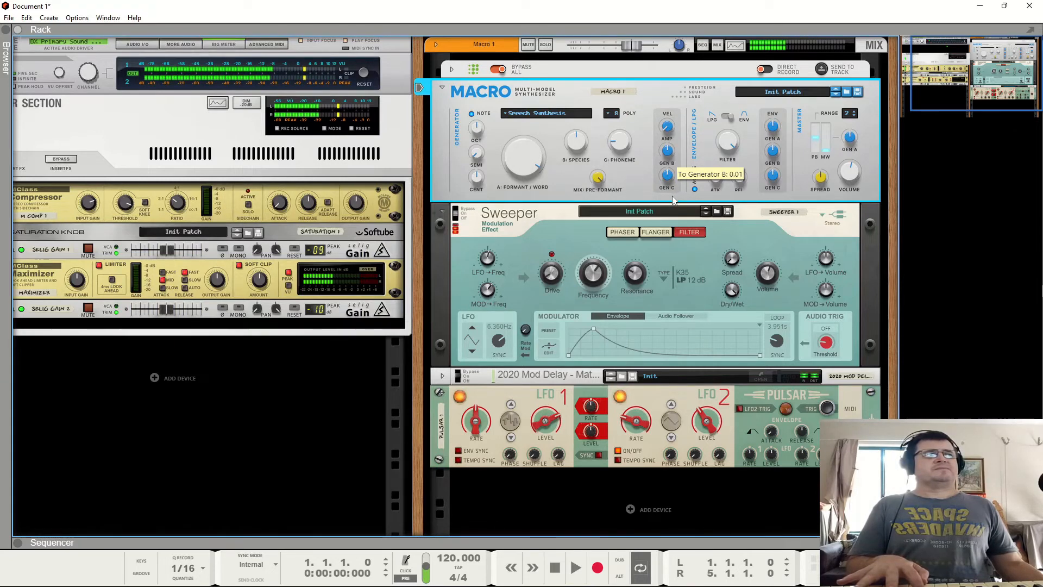
key(Tab)
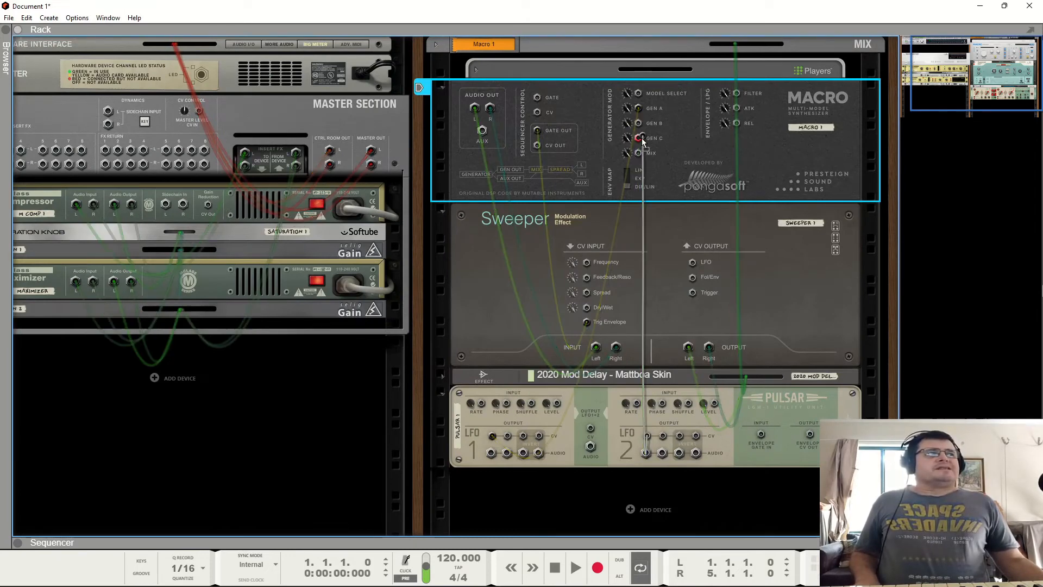
key(Tab)
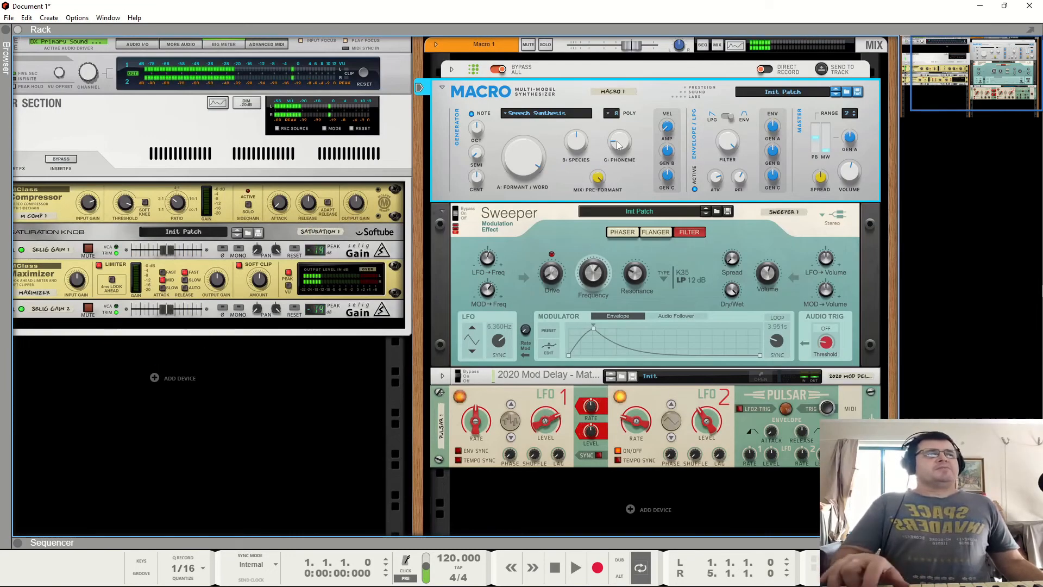
drag(617, 141, 626, 117)
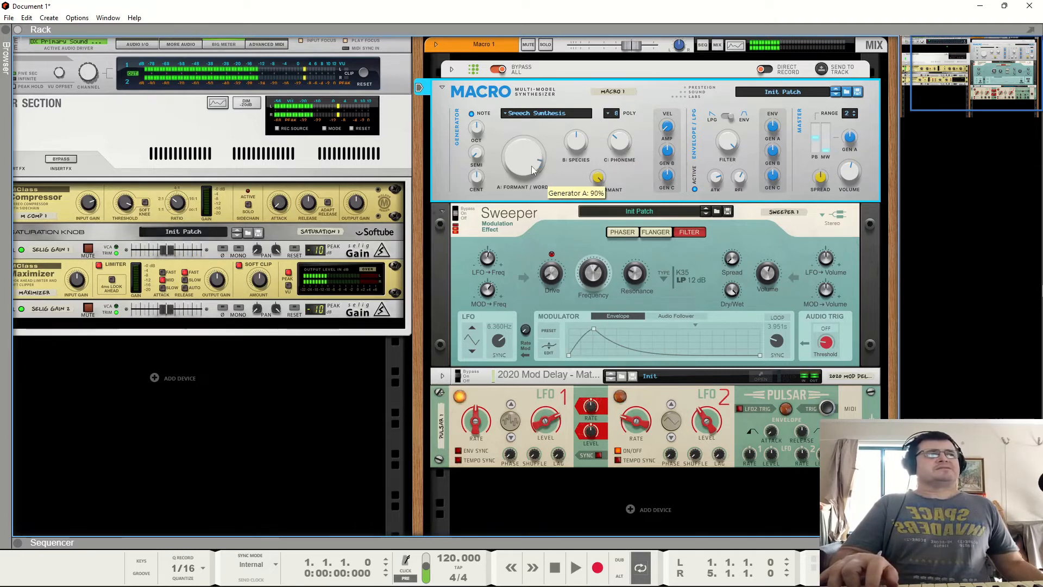
- Set the Formant/Word knob to 31% and switch the Macro generator model to Granular Swarm
drag(530, 185, 527, 220)
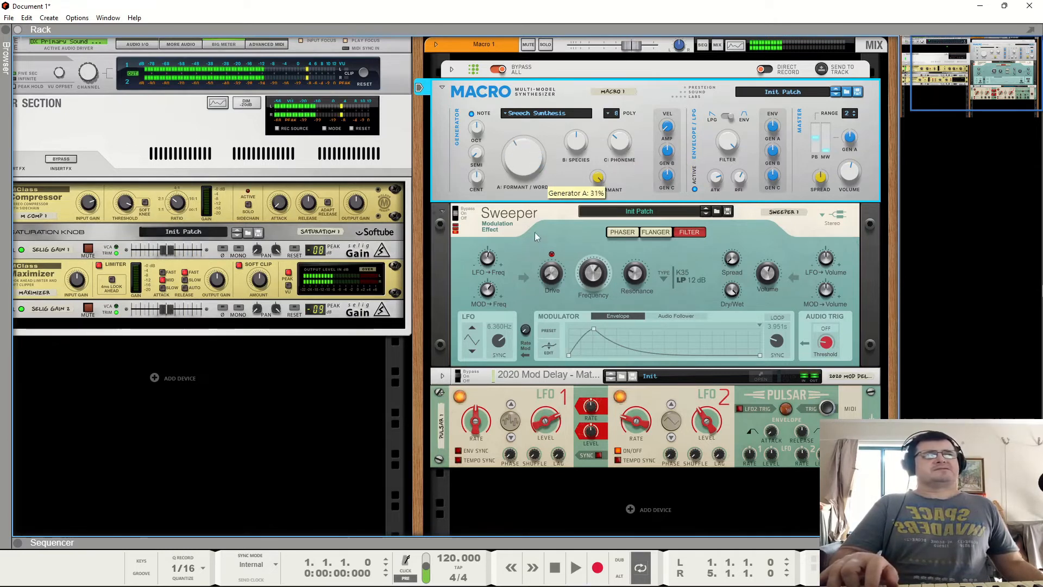
click(543, 113)
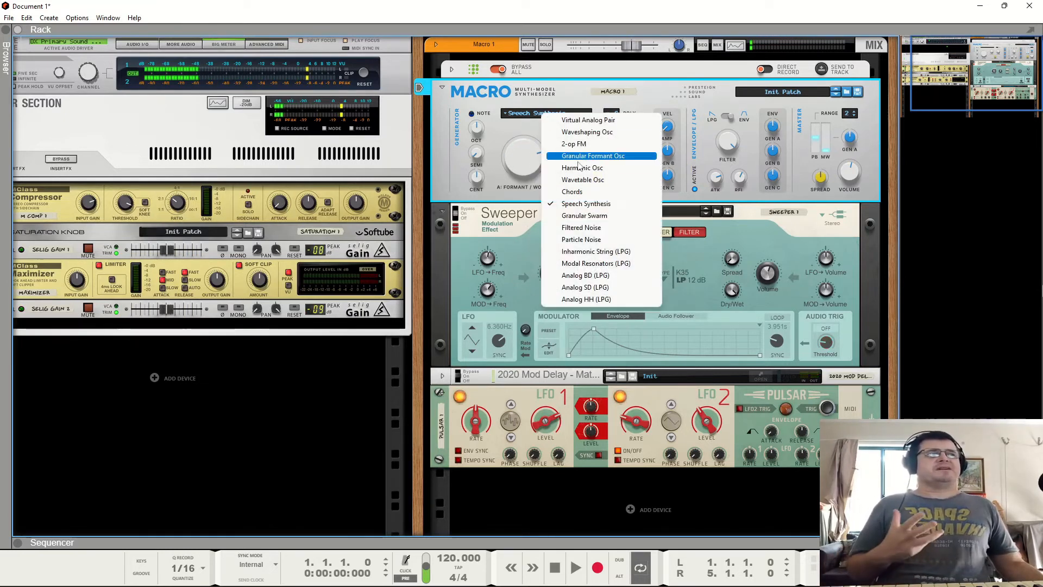
click(570, 216)
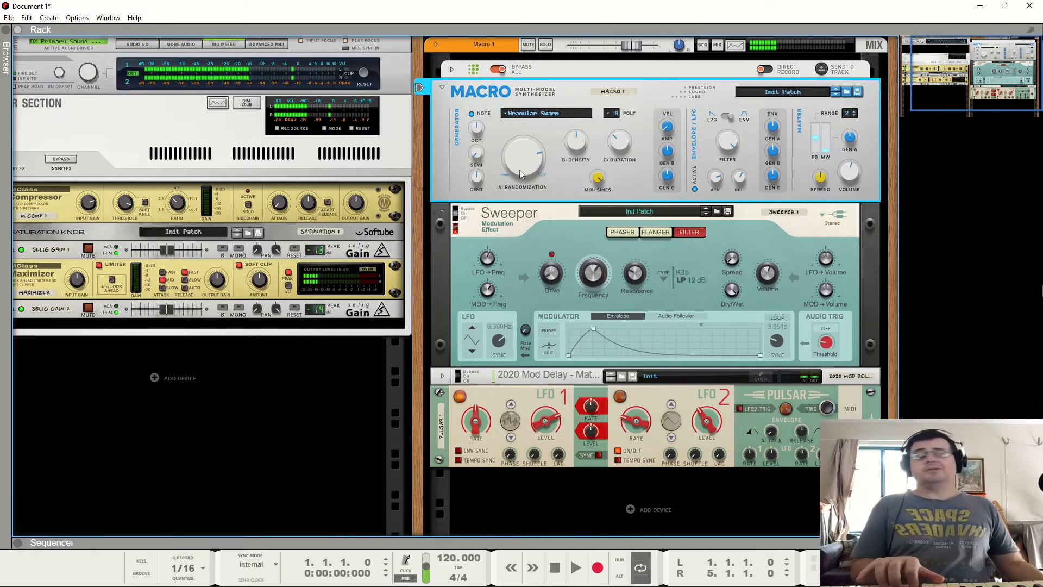
- Set the Granular Swarm Randomization to 92% and Density to 20%
drag(520, 171, 546, 184)
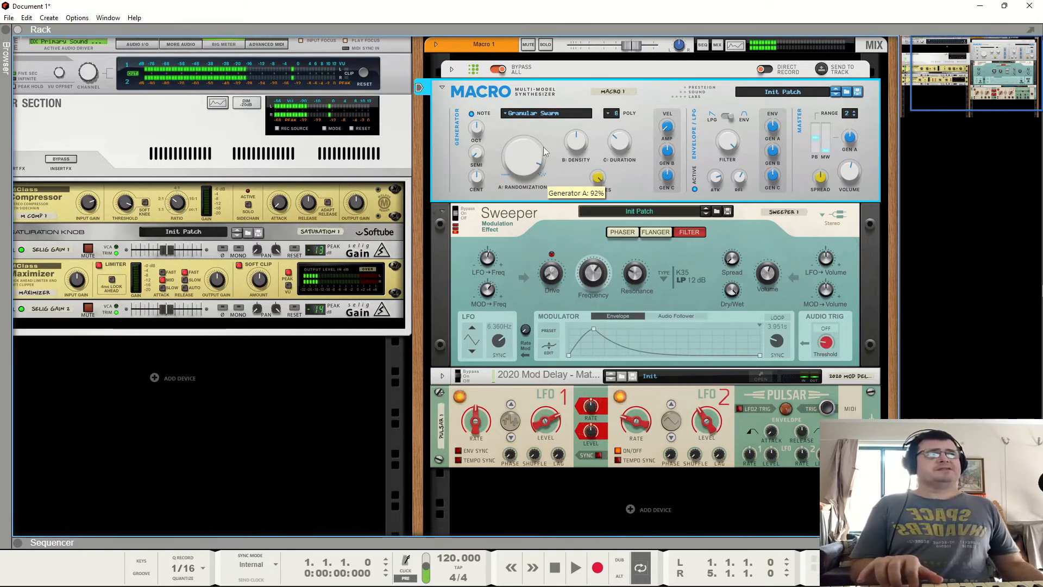
drag(543, 137, 544, 141)
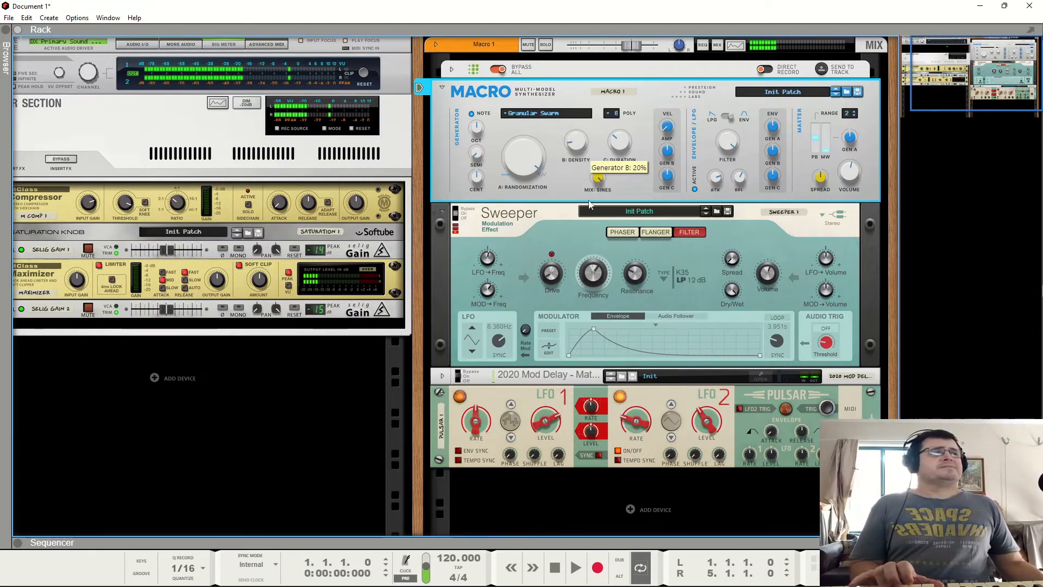
drag(579, 143, 601, 116)
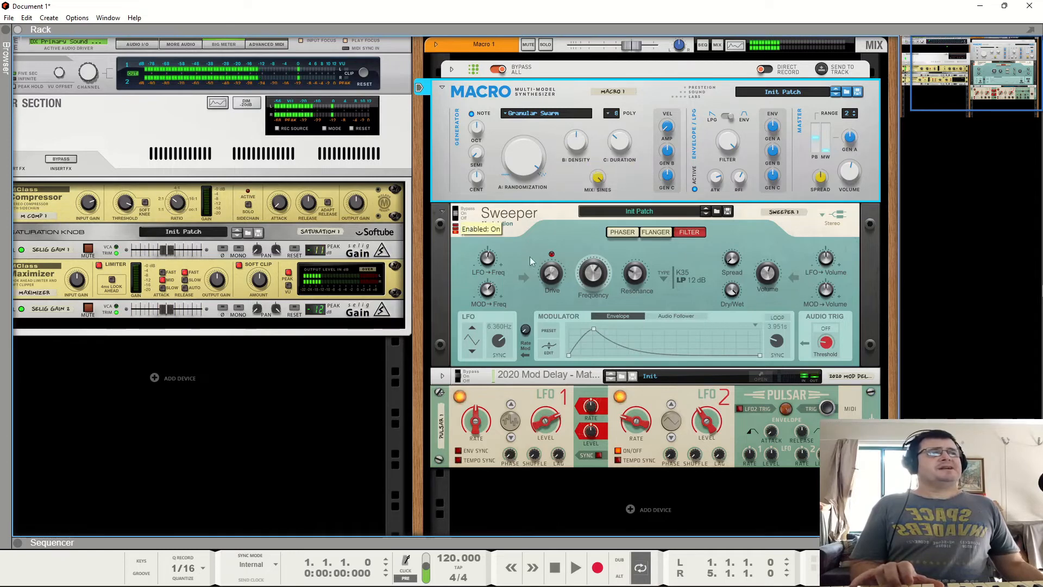
drag(598, 277, 673, 262)
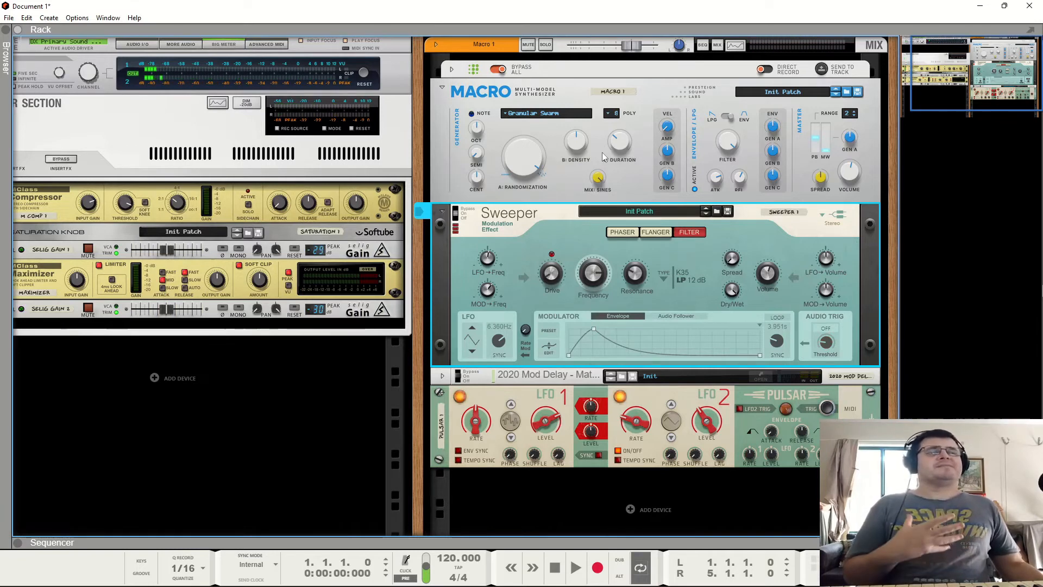
- Switch the generator model to Filtered Noise, setting Filter to 80% and both Clock Freq and Resonance to 100%
click(552, 114)
click(608, 228)
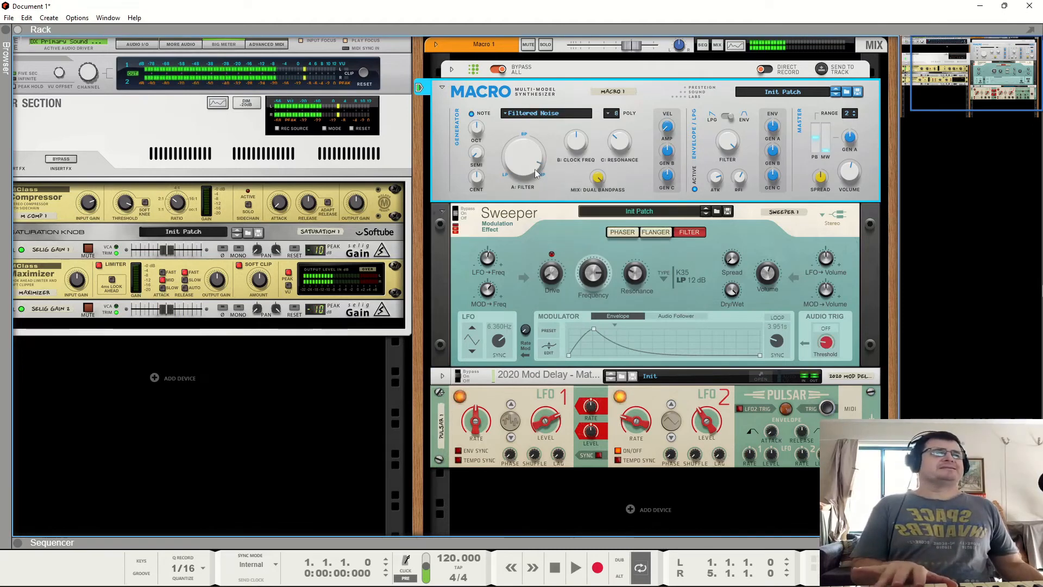
drag(534, 168, 551, 185)
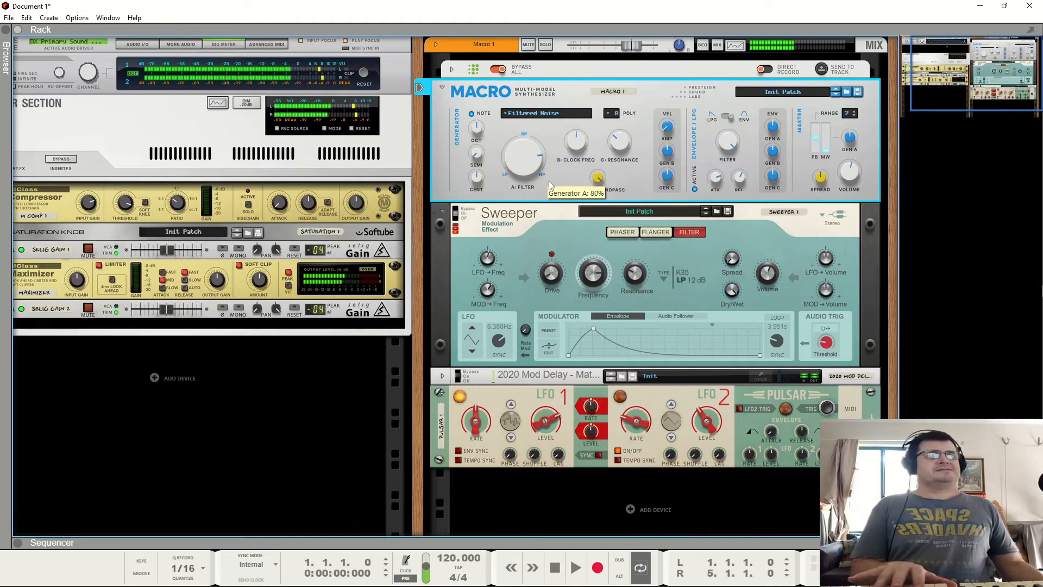
drag(547, 220, 549, 221)
drag(578, 144, 595, 40)
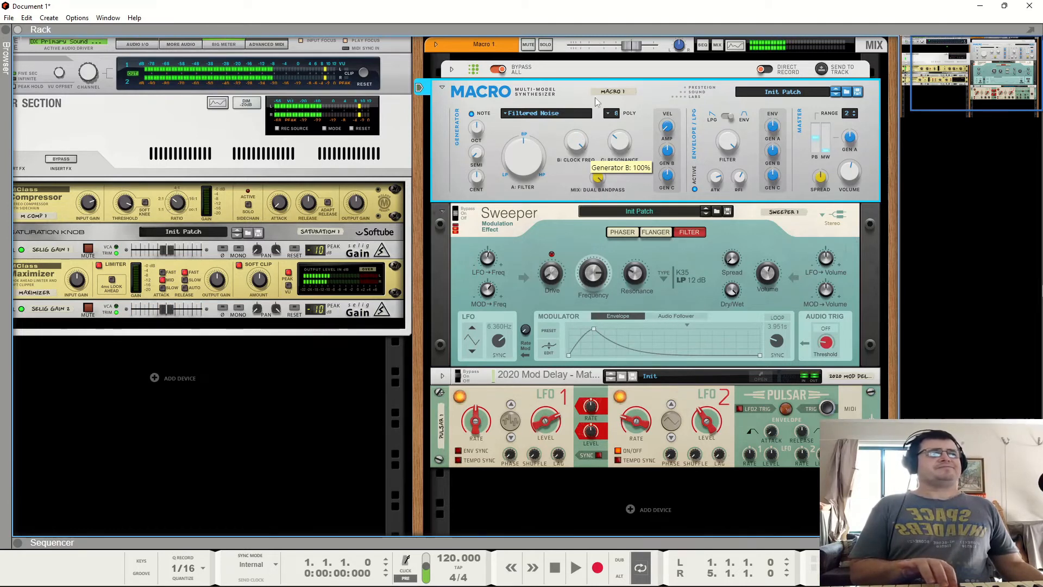
drag(585, 146, 631, 81)
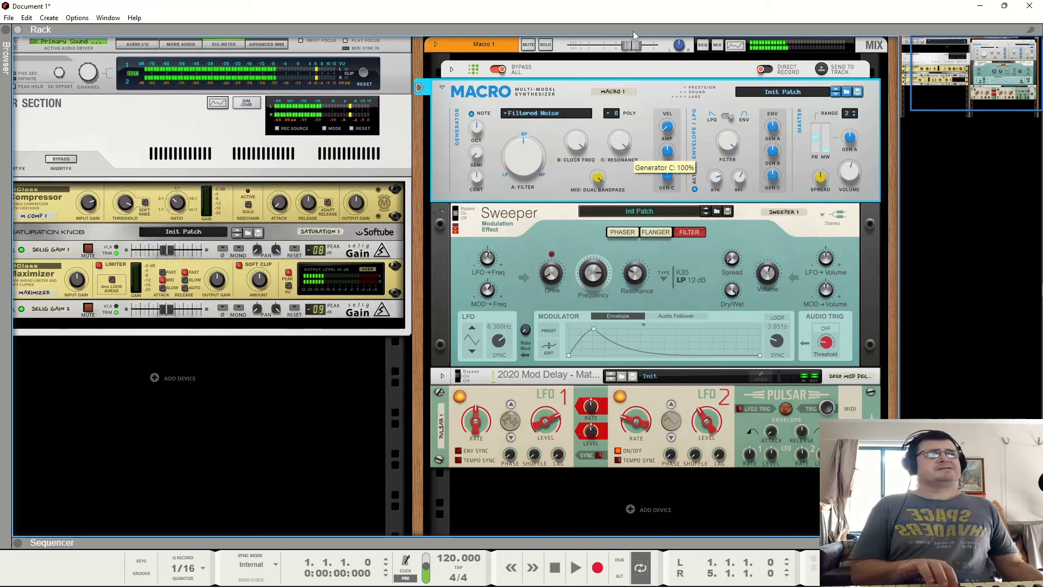
drag(633, 35, 616, 122)
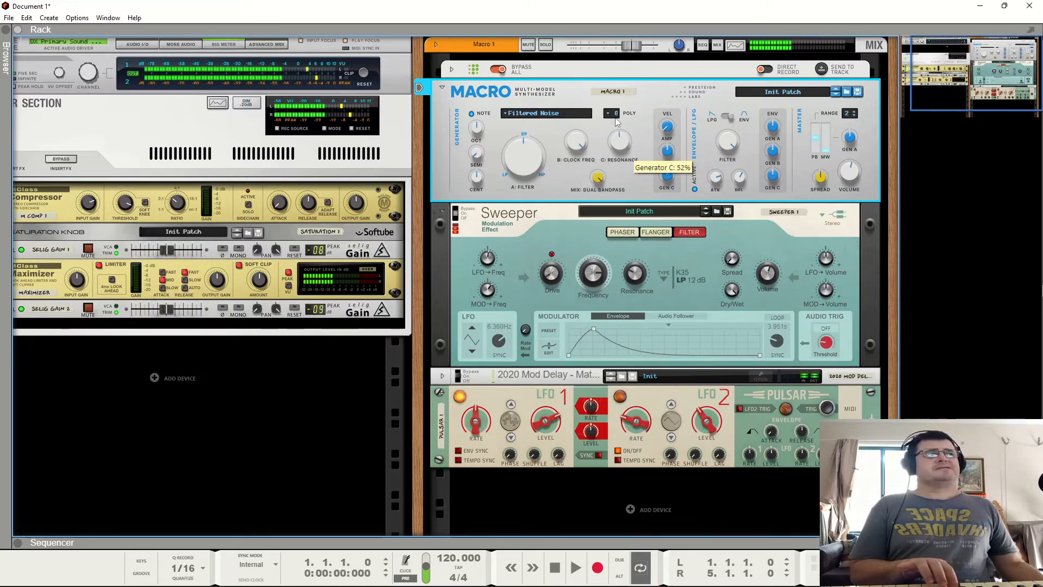
- Change the Pulsar LFO 1 waveform, lower its Rate, set its Level to 46%, and lower LFO 2 Level
click(510, 439)
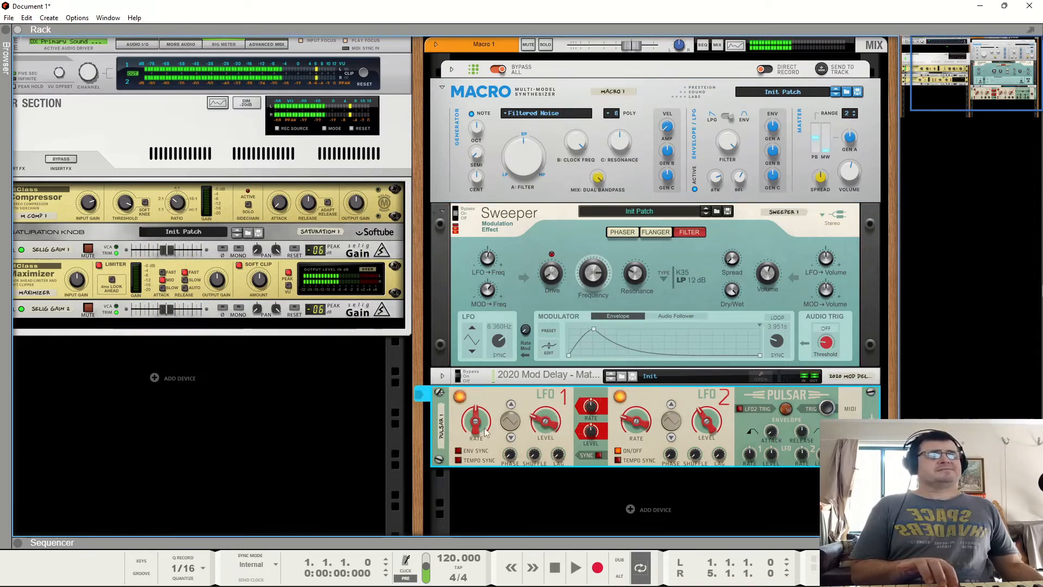
drag(483, 426, 483, 451)
drag(550, 426, 550, 402)
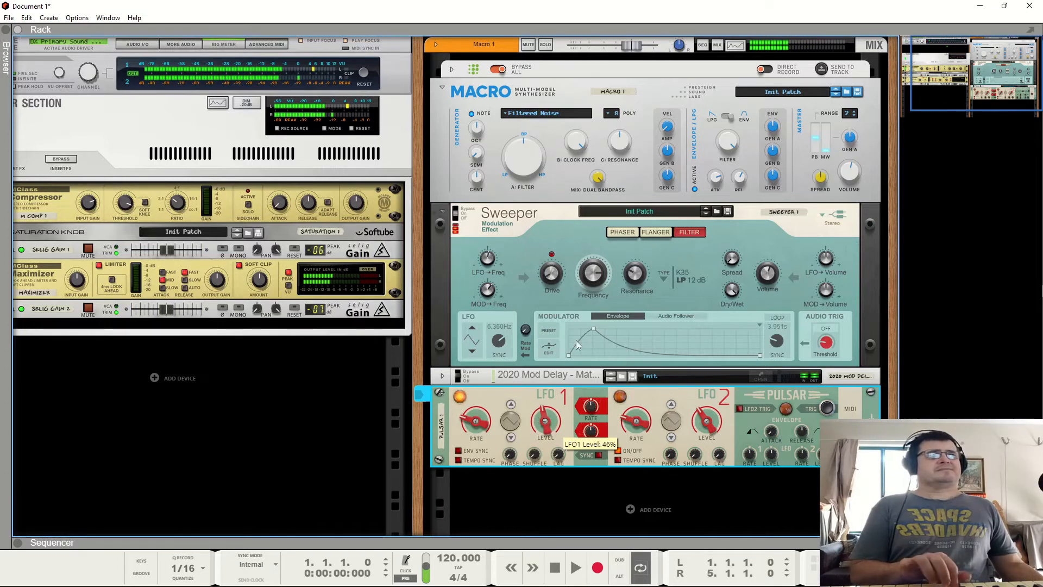
click(606, 182)
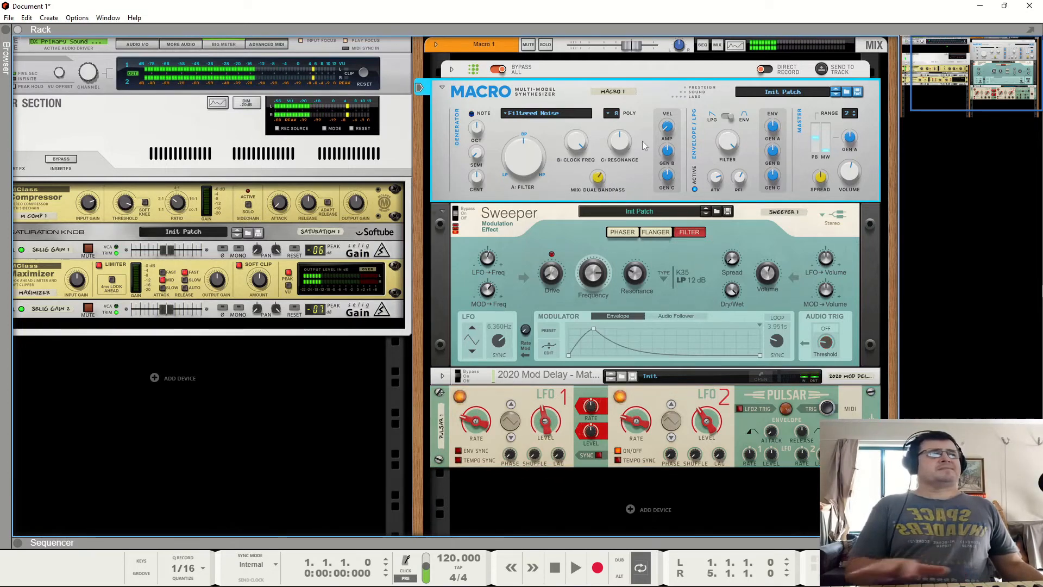
drag(706, 421, 716, 445)
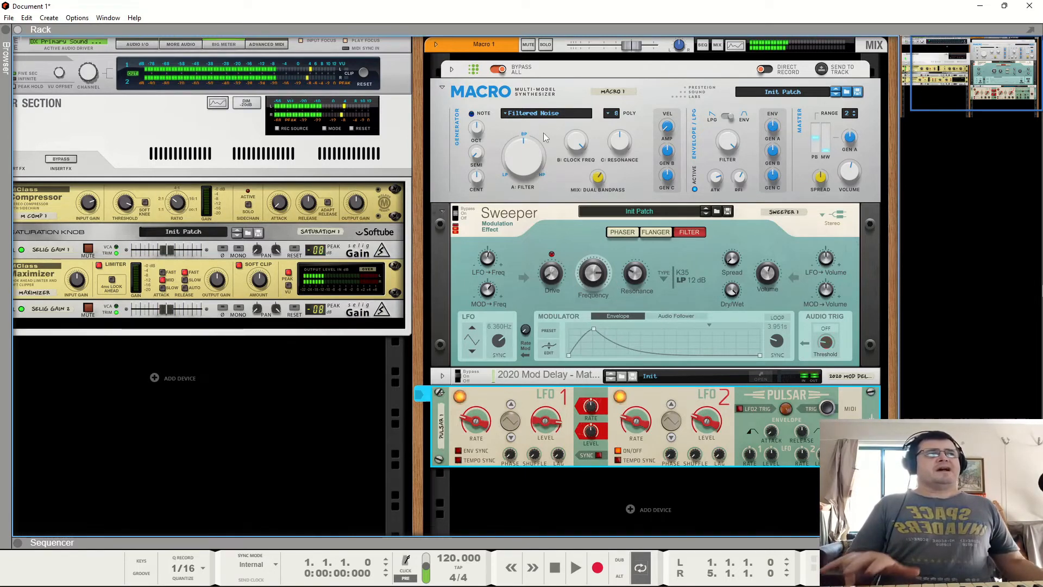
- Switch the generator model to Particle Noise and adjust its Randomization, Density and Filt Type knobs
click(528, 114)
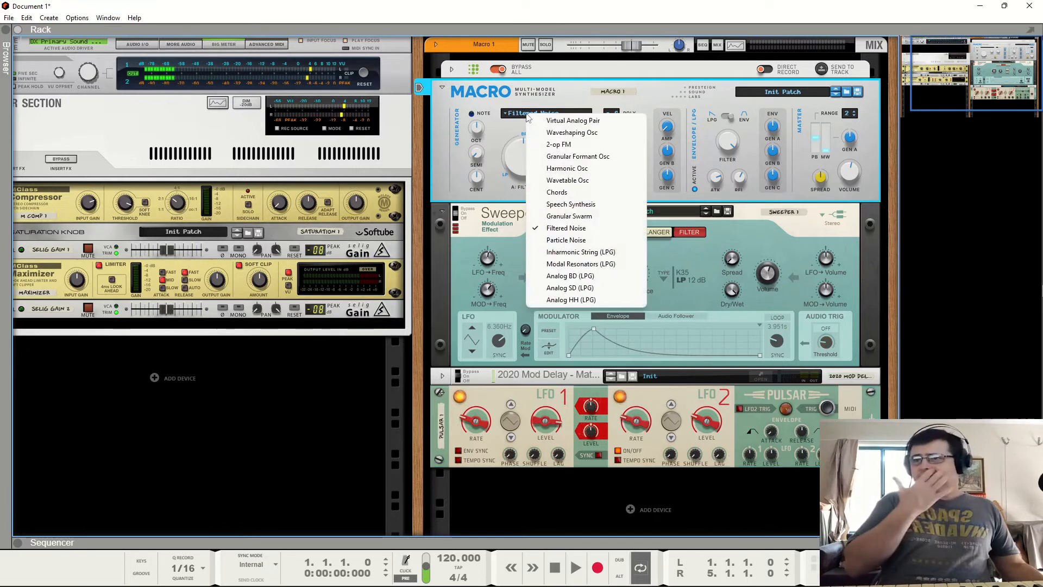
click(566, 239)
drag(527, 149, 531, 96)
drag(577, 142, 590, 180)
mouse_move(620, 135)
mouse_down()
mouse_move(632, 212)
mouse_move(634, 146)
mouse_up()
- Readjust the Particle Noise Randomization and Mix: Raw Dust knobs and set Filt Type to 94%
drag(546, 175, 536, 215)
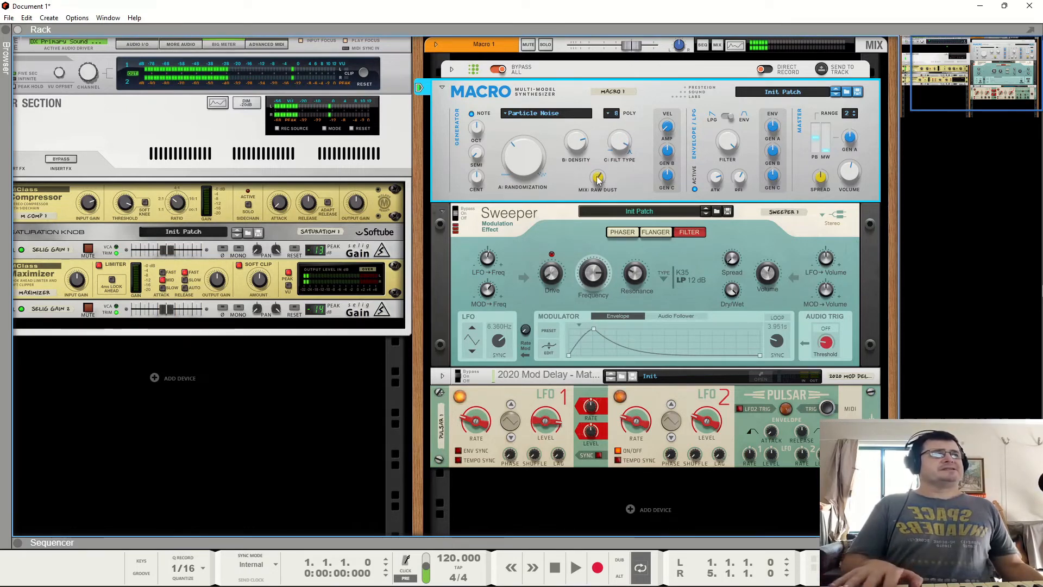
drag(599, 178, 591, 209)
drag(527, 159, 597, 211)
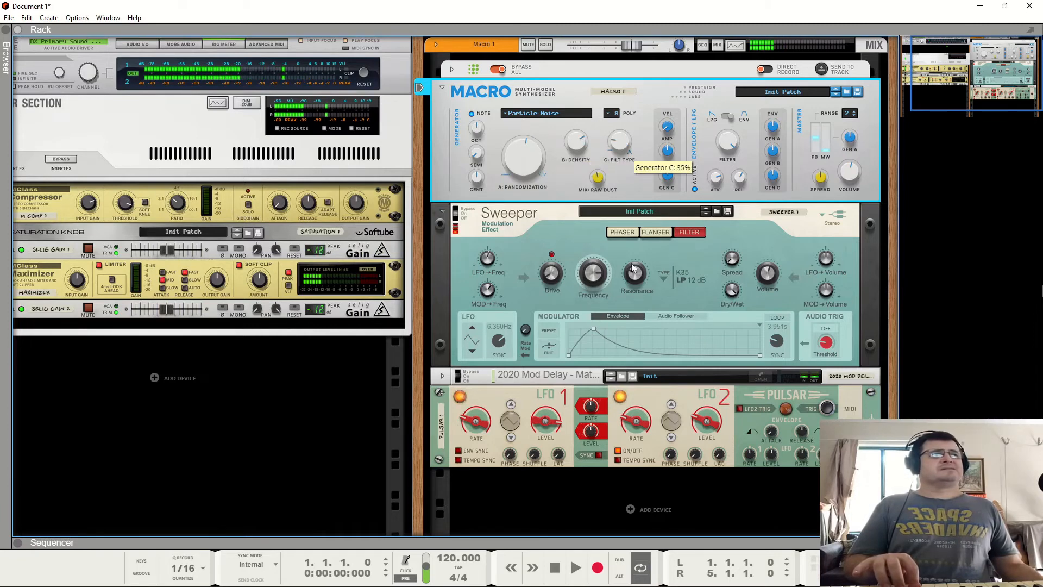
drag(637, 286, 629, 154)
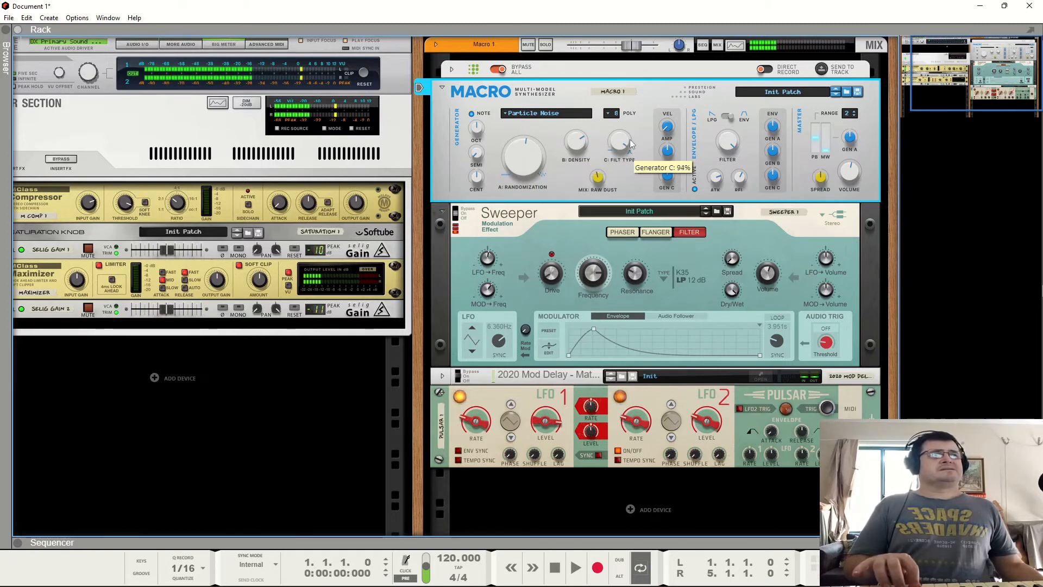
click(587, 280)
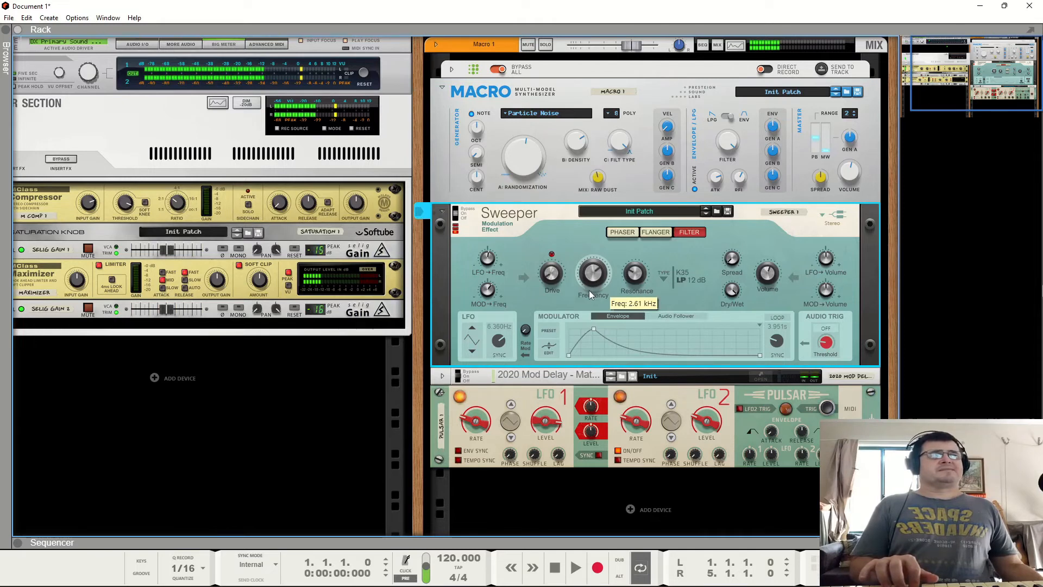
- Switch the generator model to Inharmonic String (LPG) and lower its Detune knob
click(537, 114)
click(565, 251)
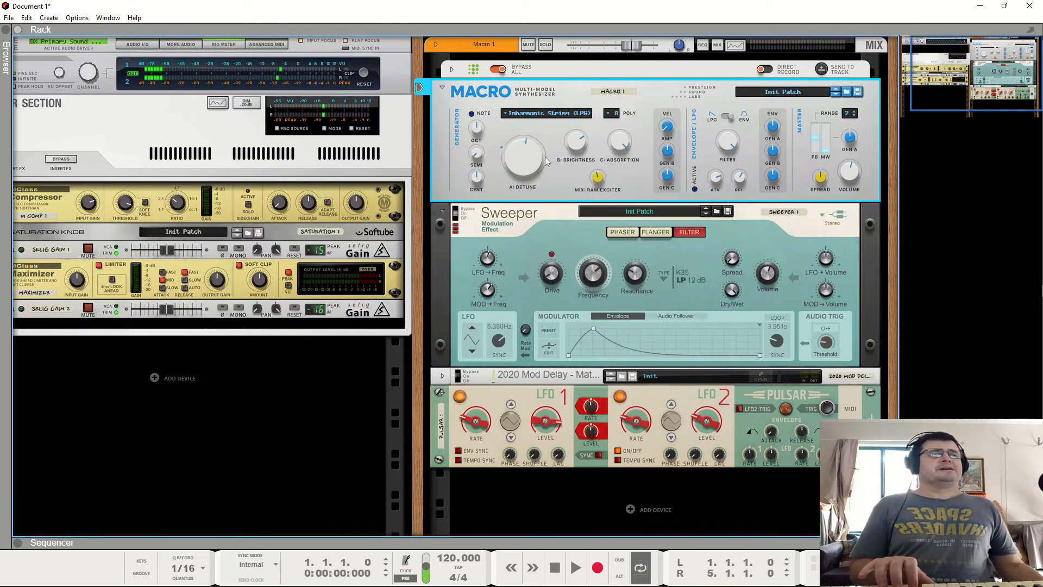
drag(532, 157, 529, 180)
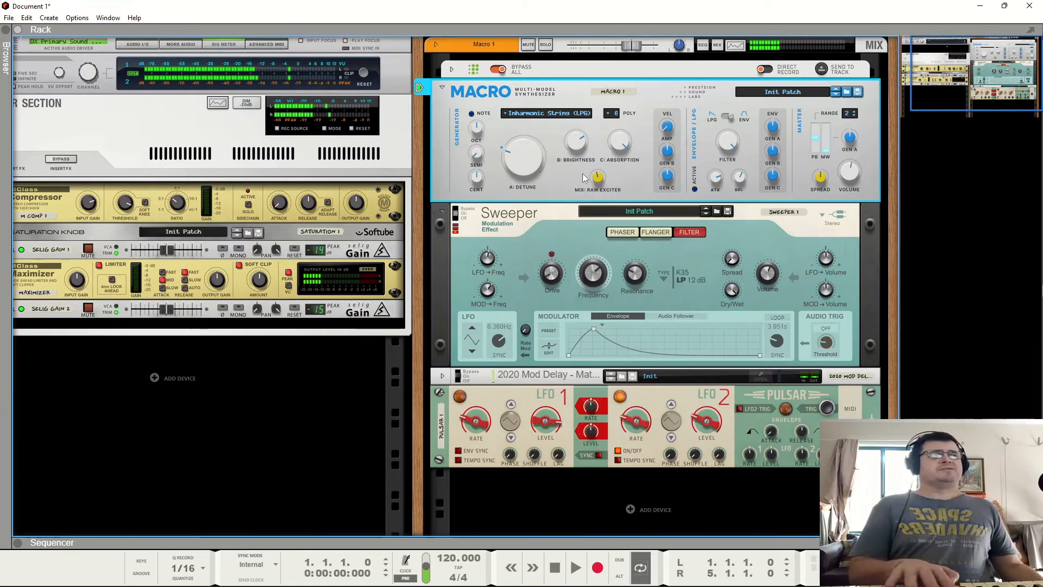
- Set the Pulsar LFO 1 Level to 14% and turn LFO 2 Level down
mouse_move(522, 157)
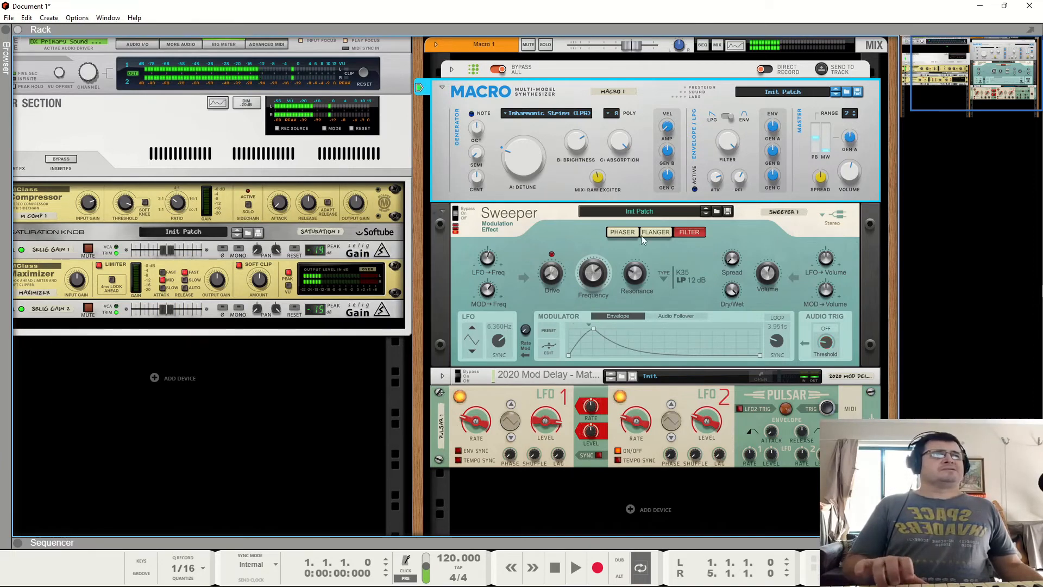
click(554, 426)
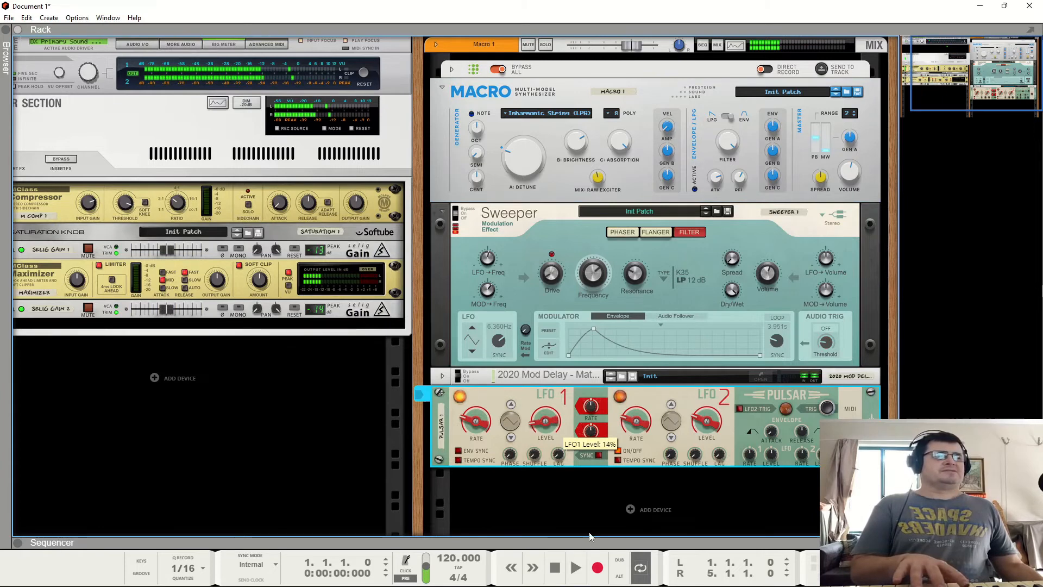
drag(716, 425, 716, 511)
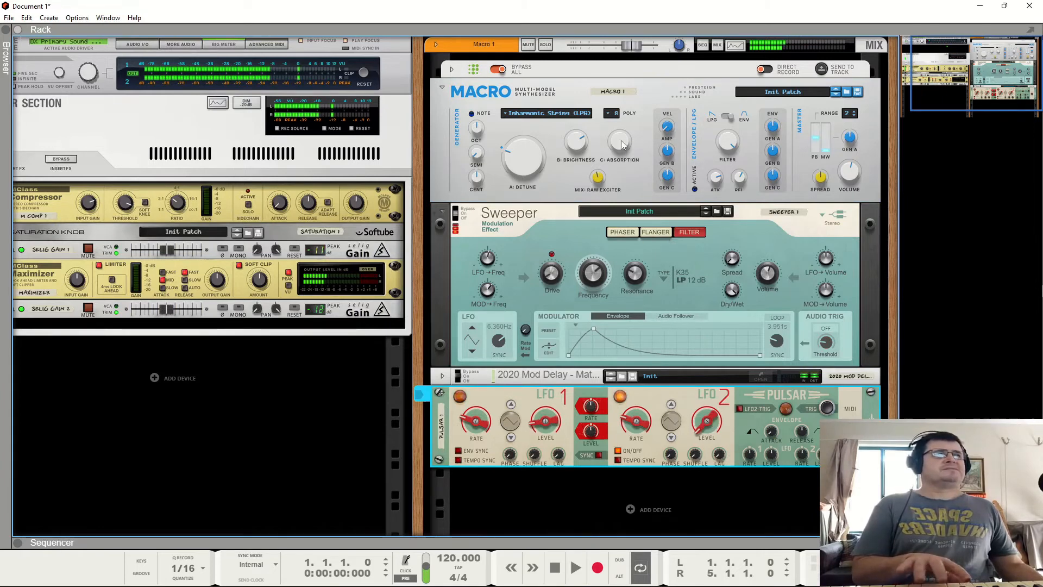
- Set the Inharmonic String Mix: Raw Exciter to 41% and adjust the Absorption and Brightness knobs
click(616, 177)
drag(615, 204, 615, 212)
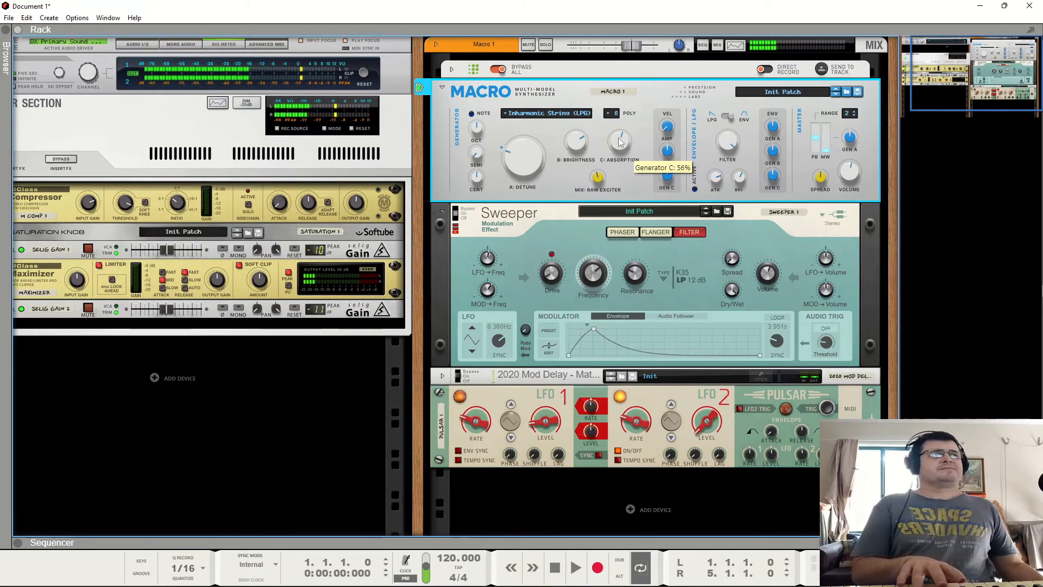
drag(621, 152, 616, 150)
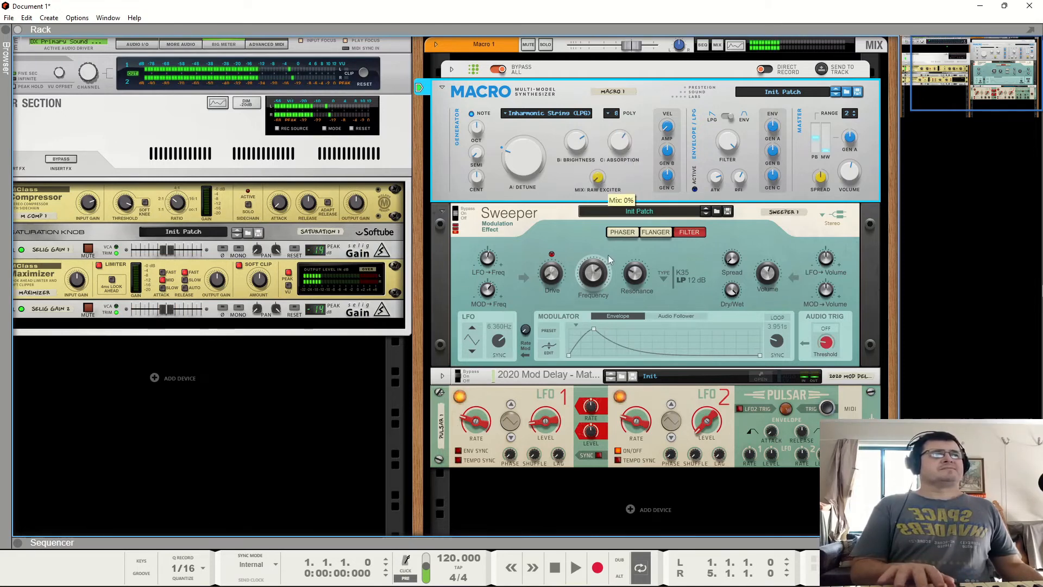
drag(609, 113, 596, 184)
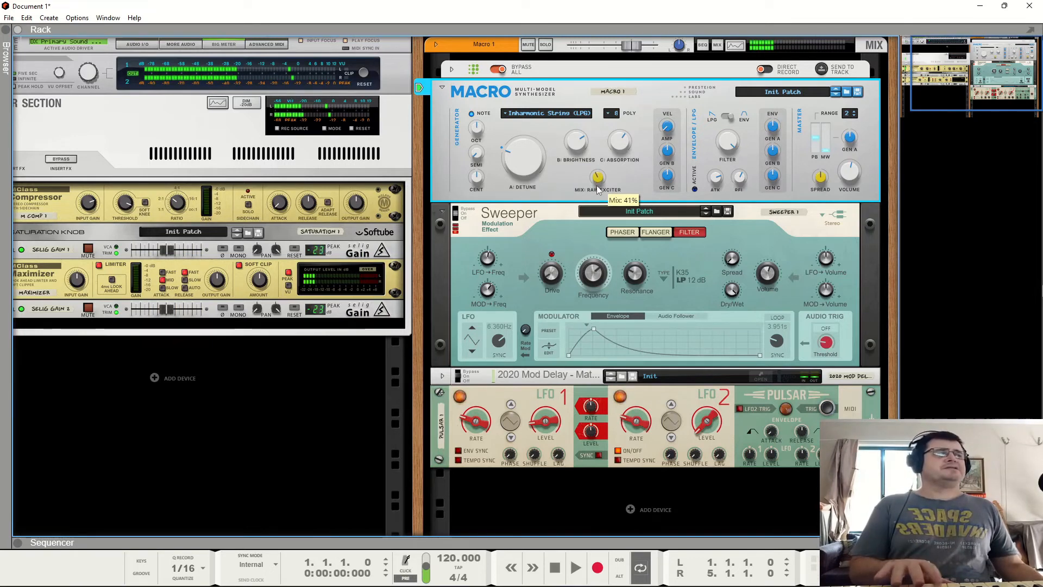
drag(604, 232, 608, 231)
mouse_move(582, 150)
mouse_down()
mouse_move(582, 177)
mouse_move(585, 65)
mouse_move(610, 141)
mouse_move(583, 142)
mouse_move(580, 162)
mouse_up()
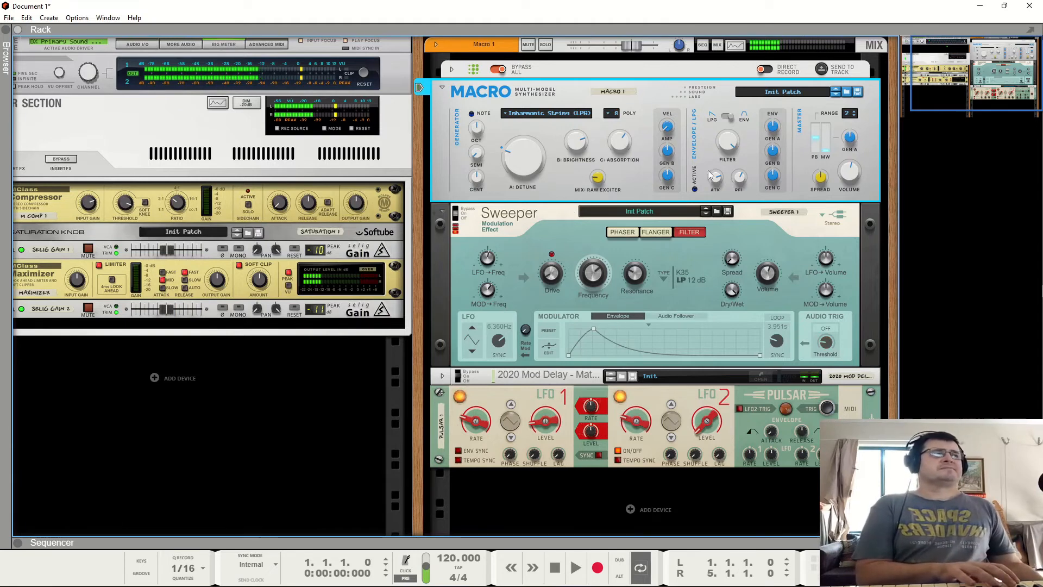
- Set the Inharmonic String Absorption knob to 44%
click(725, 119)
click(728, 119)
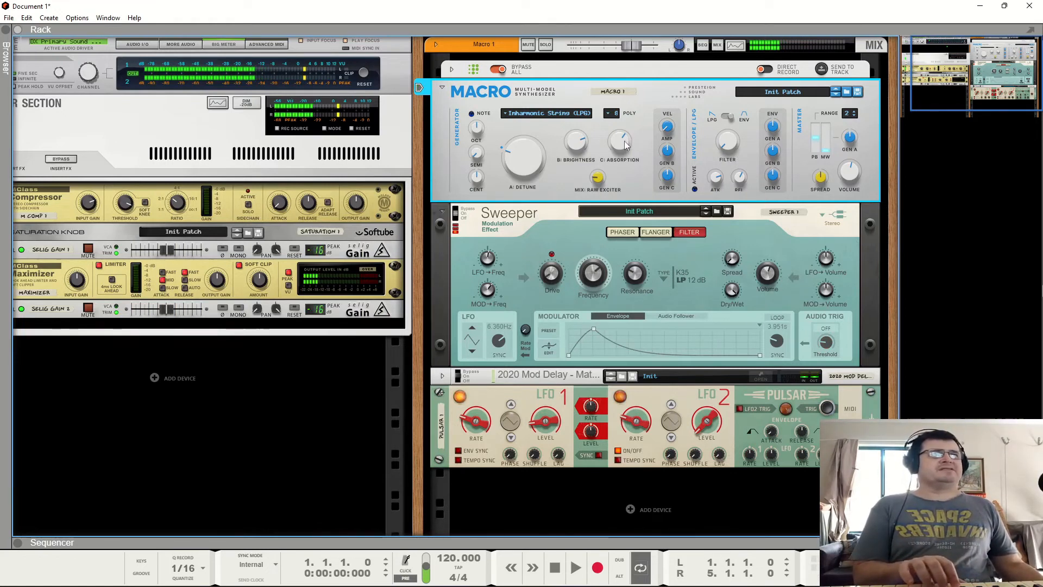
drag(625, 144, 627, 147)
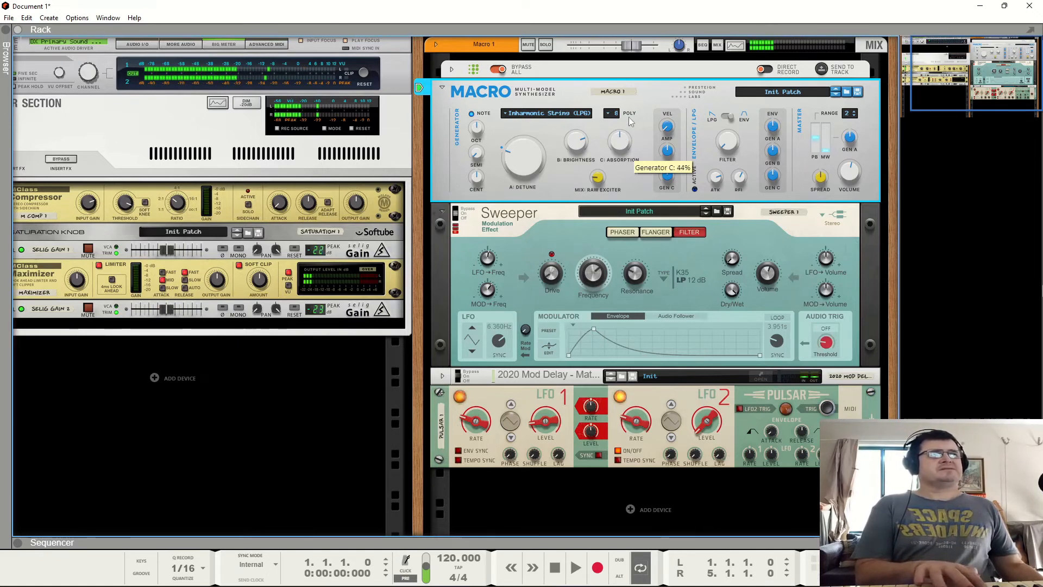
scroll(621, 144, up, 5)
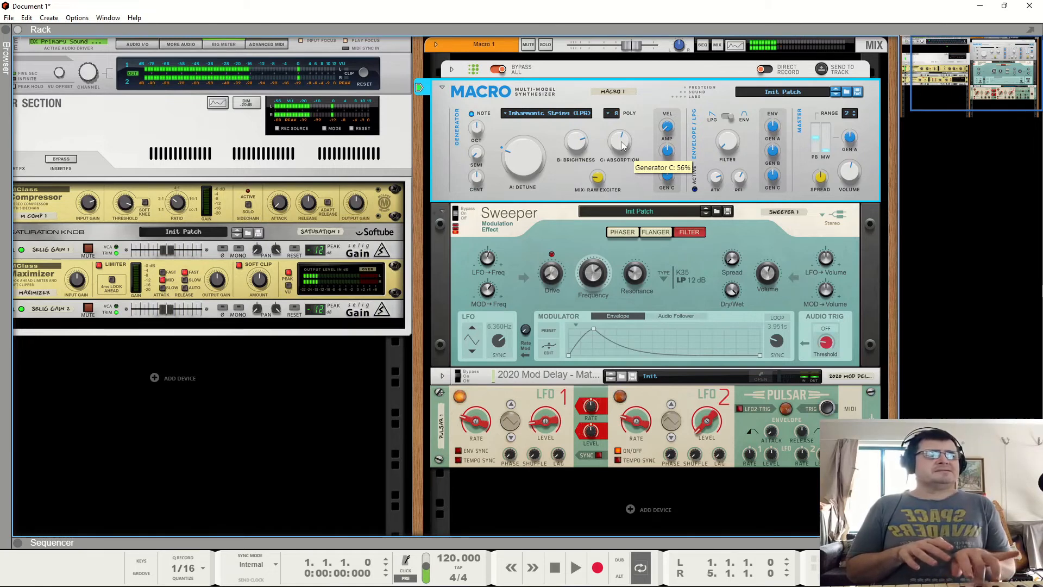
- Adjust the Pulsar LFO 1 Level knob
click(545, 420)
drag(543, 339, 543, 329)
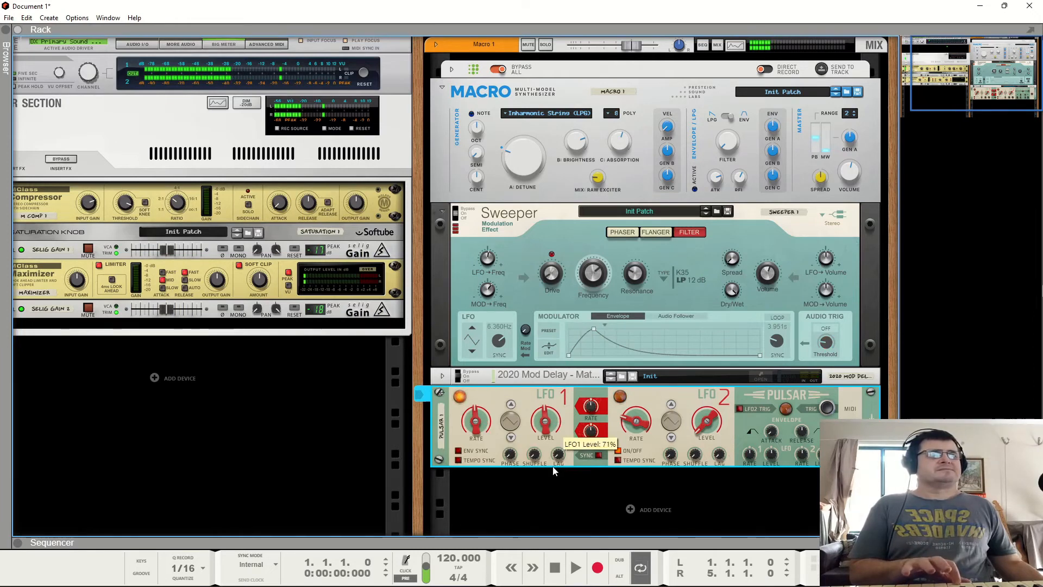
drag(545, 421, 565, 513)
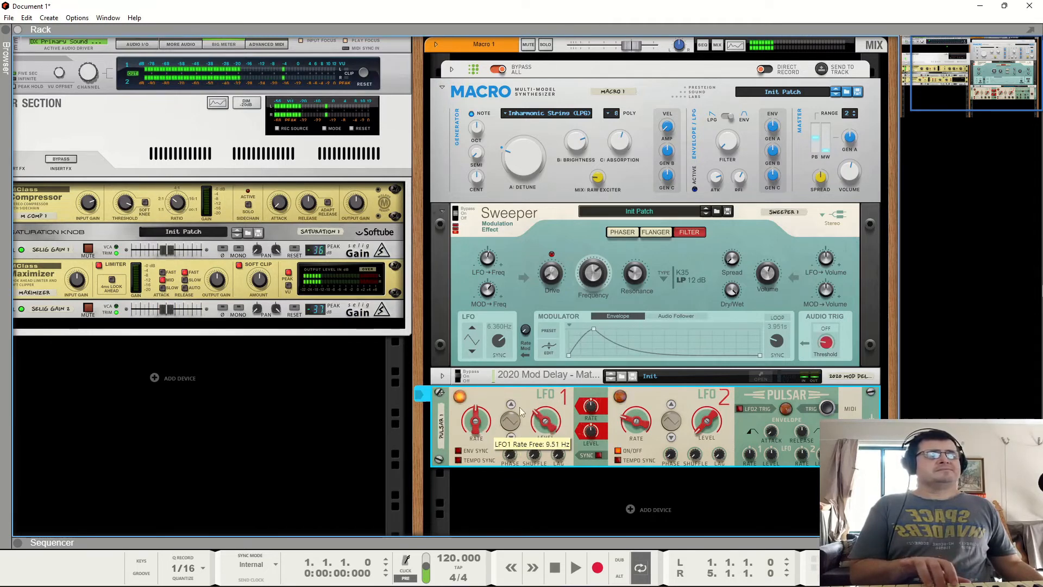
- Raise the Pulsar LFO 1 and LFO 2 Level knobs
drag(546, 423, 557, 408)
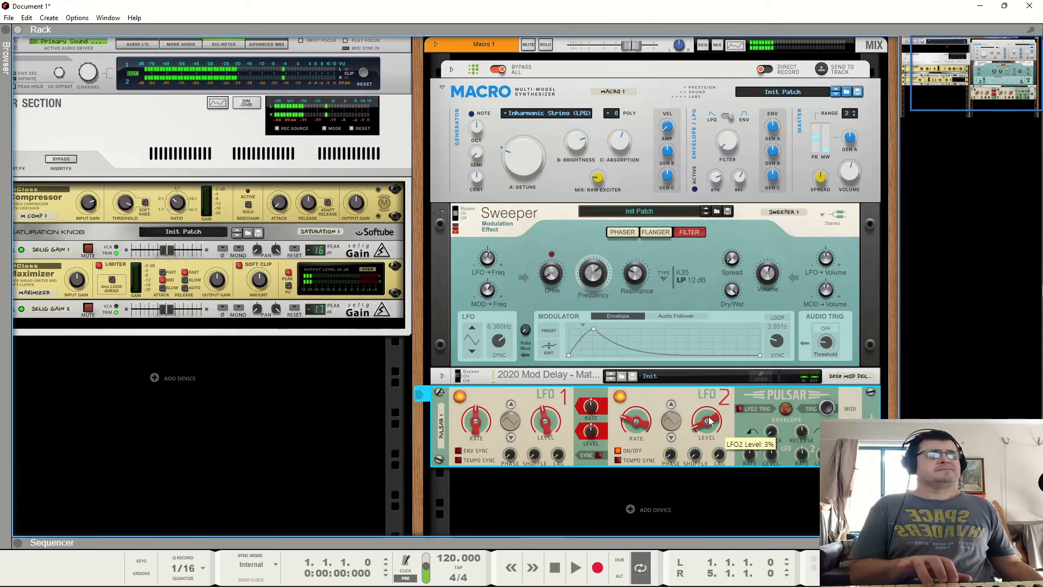
drag(709, 417, 708, 404)
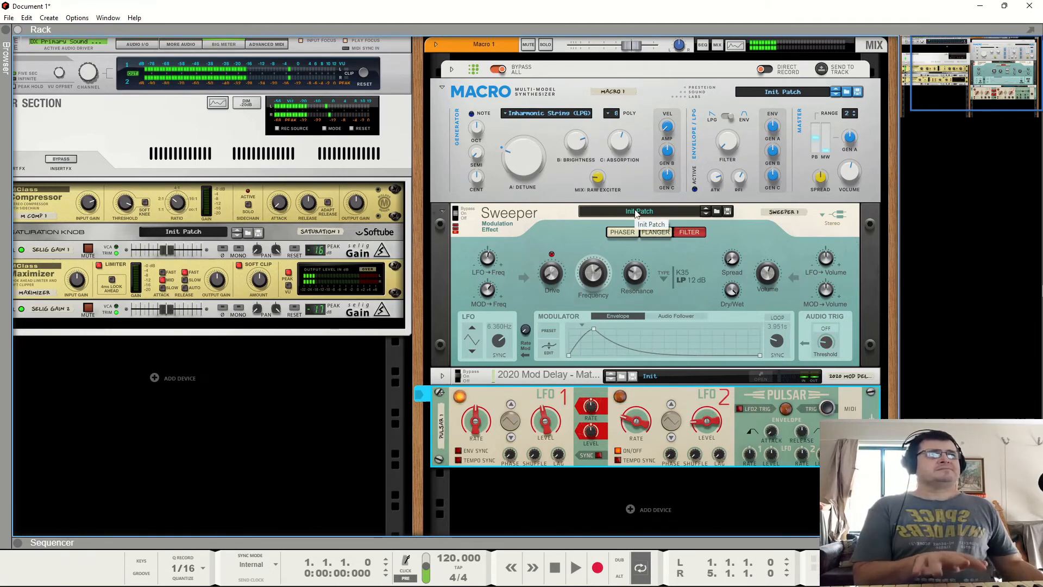
- Switch the Macro generator model to Modal Resonators (LPG)
click(553, 115)
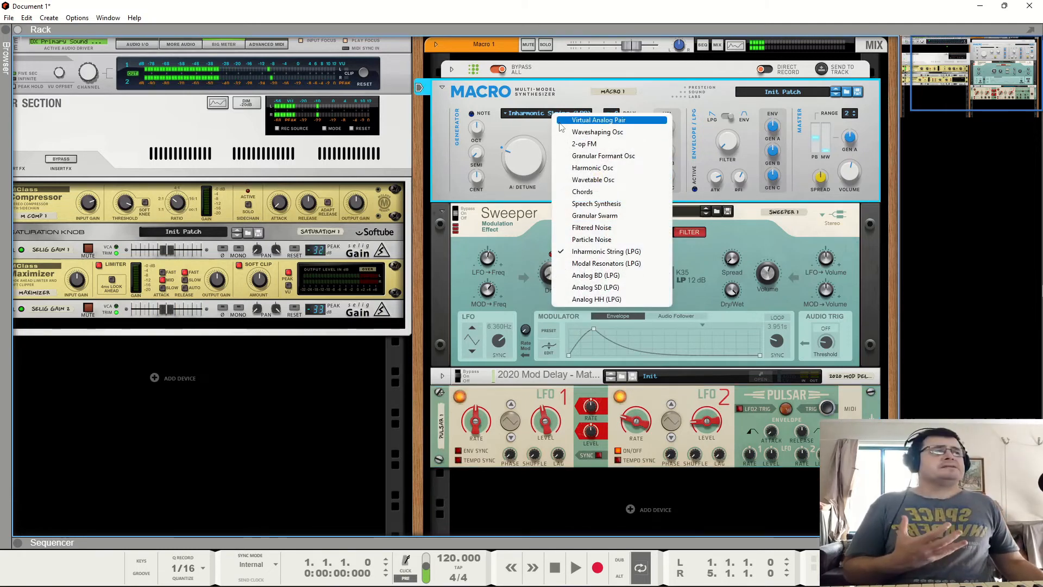
click(594, 264)
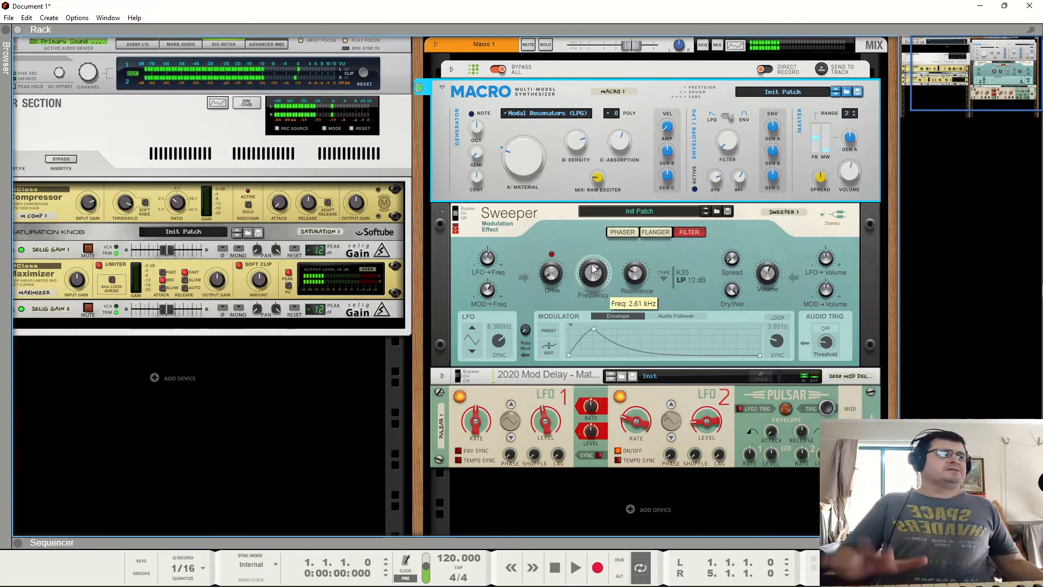
- Turn down Pulsar LFO 1 Level and adjust the Modal Resonators Density and Material knobs
drag(546, 421, 584, 559)
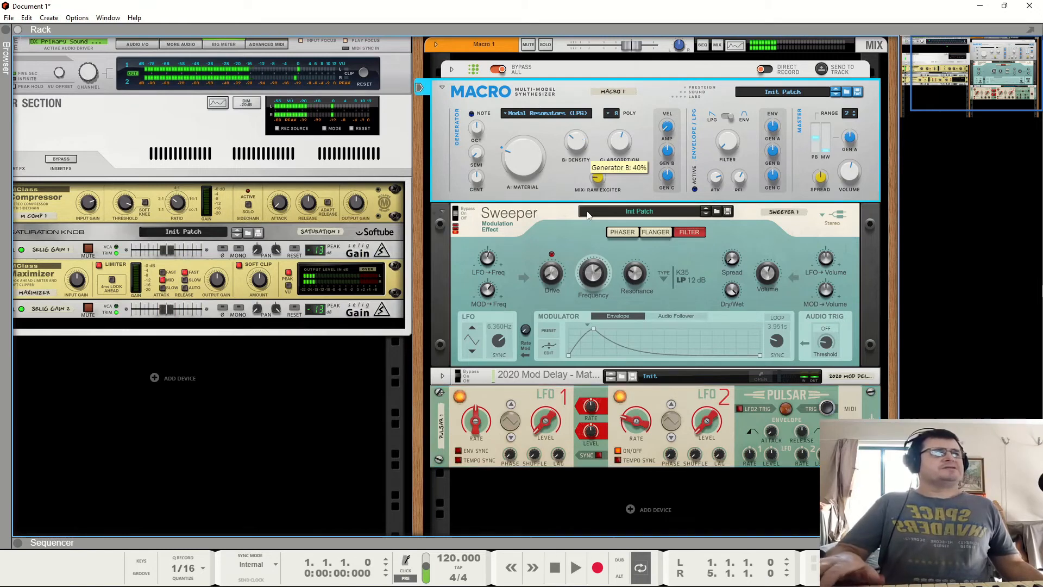
drag(568, 145, 609, 127)
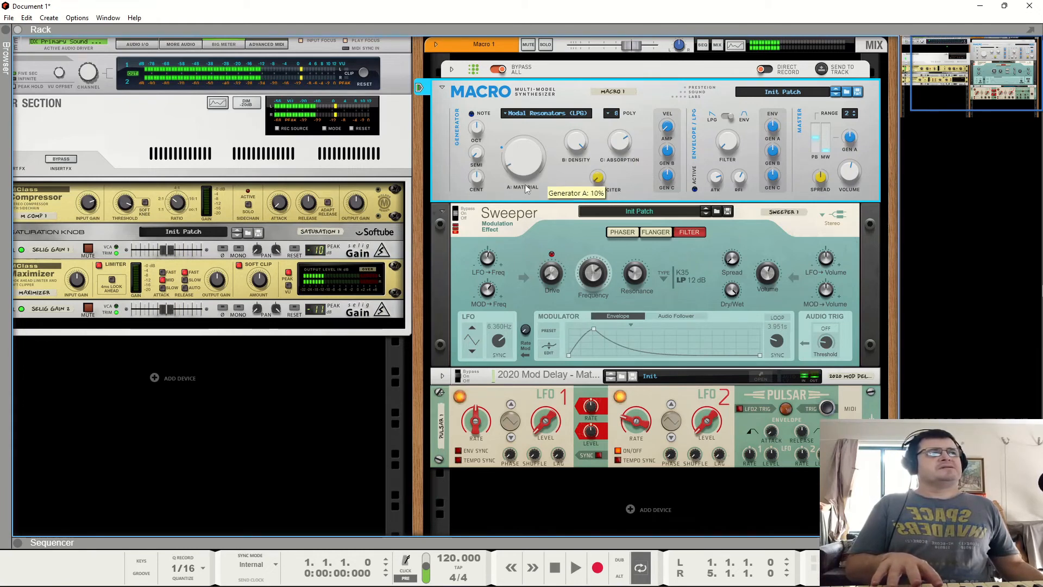
mouse_move(524, 184)
mouse_down()
mouse_move(535, 92)
mouse_move(526, 185)
mouse_up()
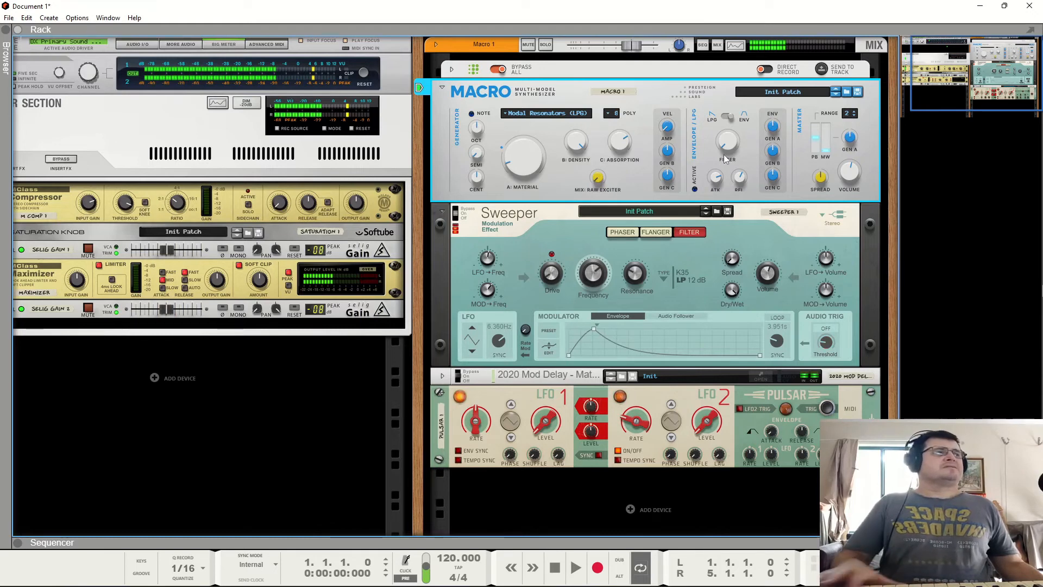
drag(579, 142, 582, 225)
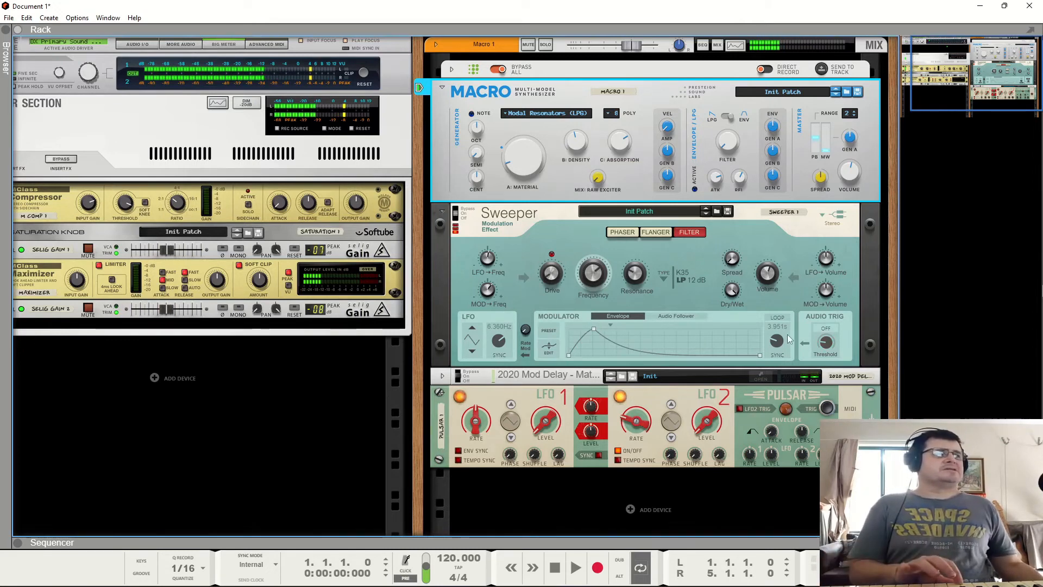
- Set the Sweeper modulator envelope time to 0.143 s
drag(779, 340, 787, 268)
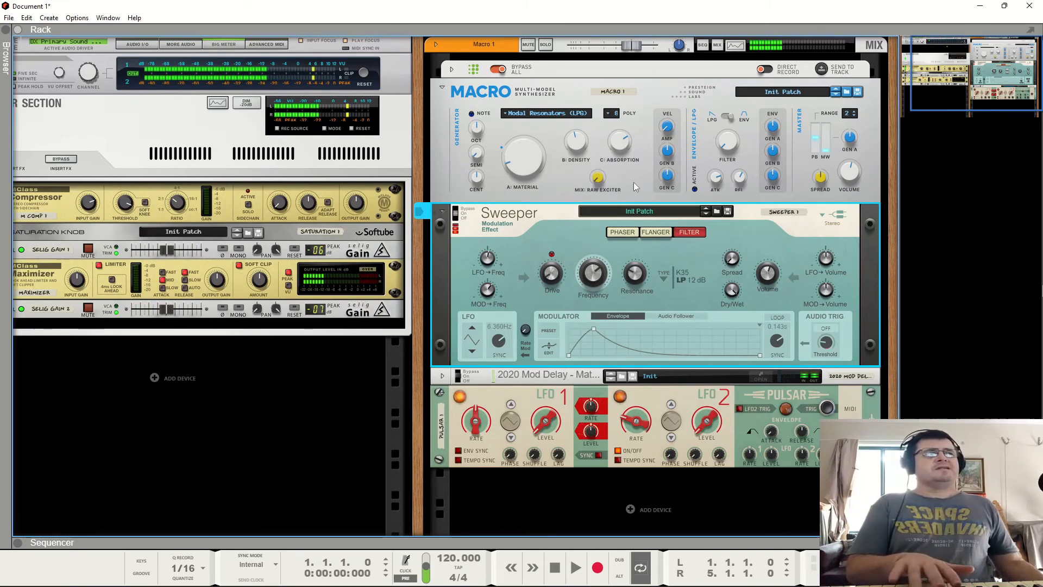
click(621, 169)
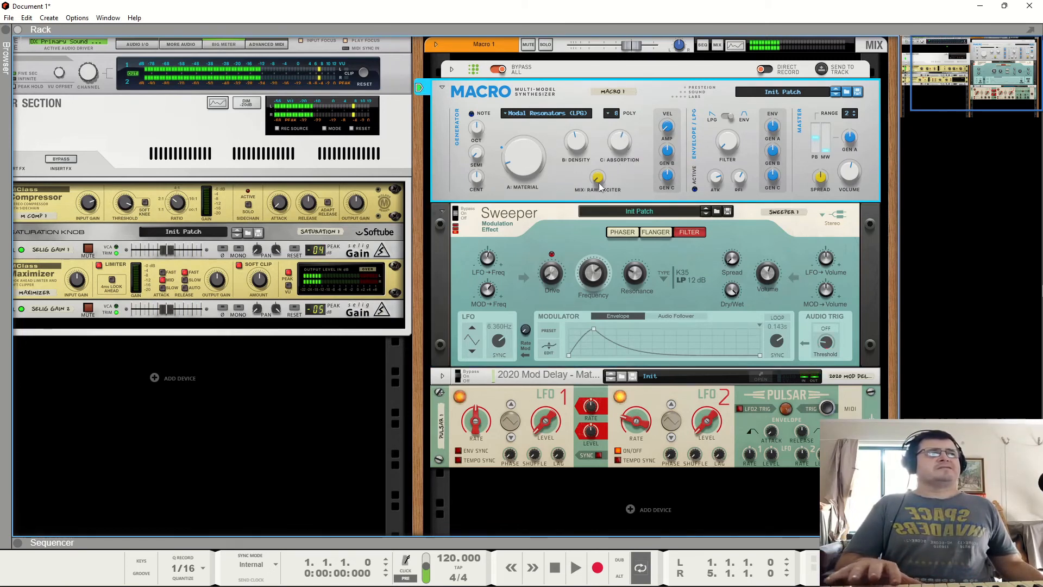
click(591, 299)
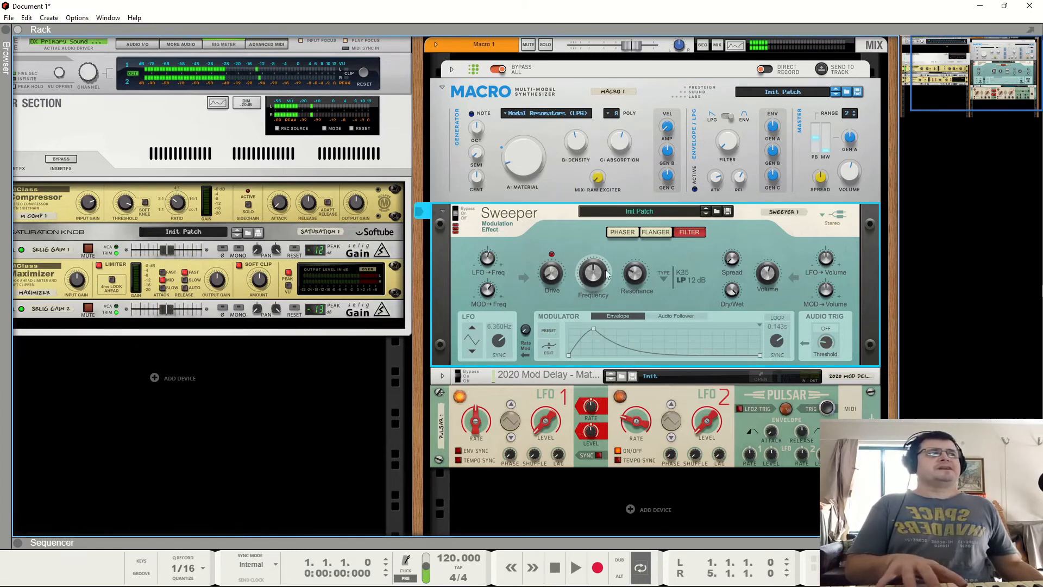
- Adjust the Macro Absorption and Density knobs and raise Material to 100%
drag(623, 143, 624, 141)
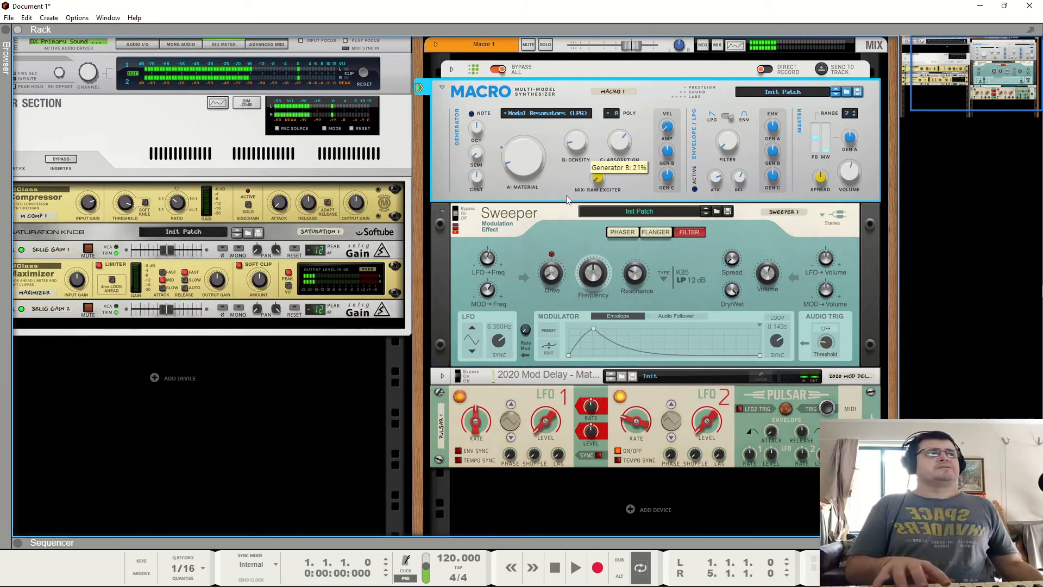
drag(576, 207, 531, 59)
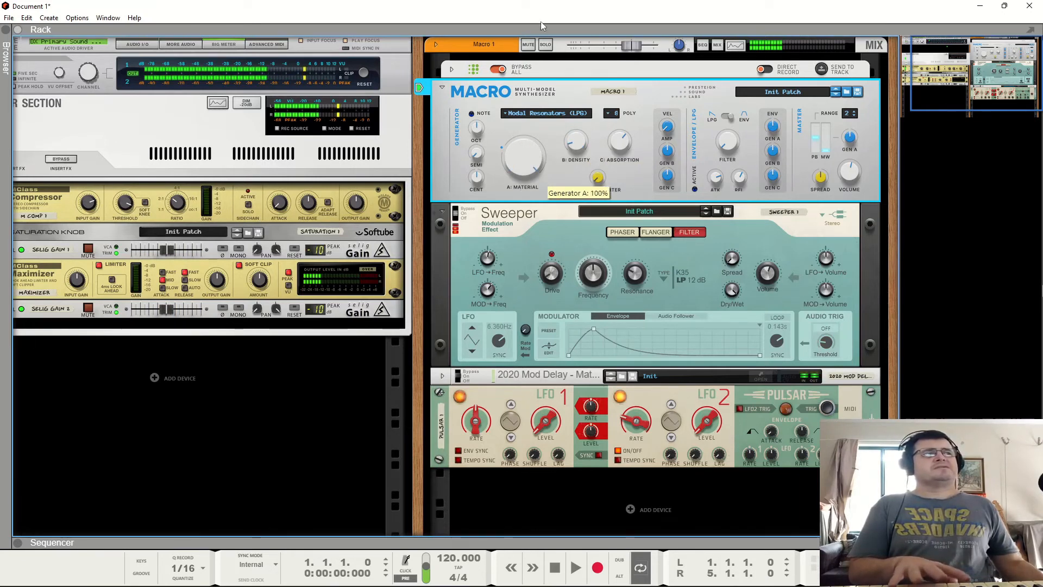
drag(572, 142, 587, 80)
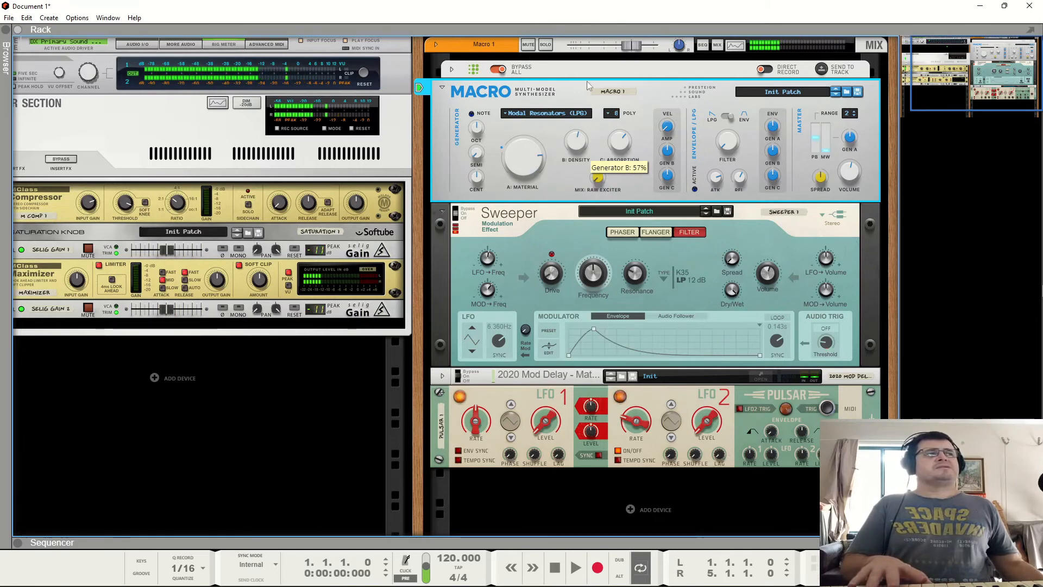
- Adjust the Pulsar LFO 1 Rate and Level knobs and raise the LFO 2 Level
click(552, 392)
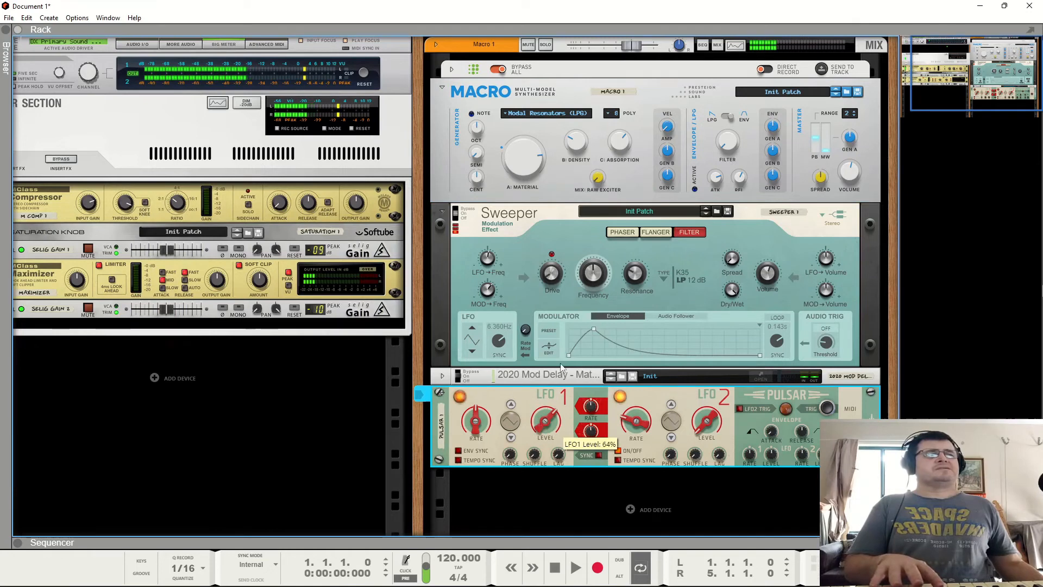
drag(479, 426, 481, 475)
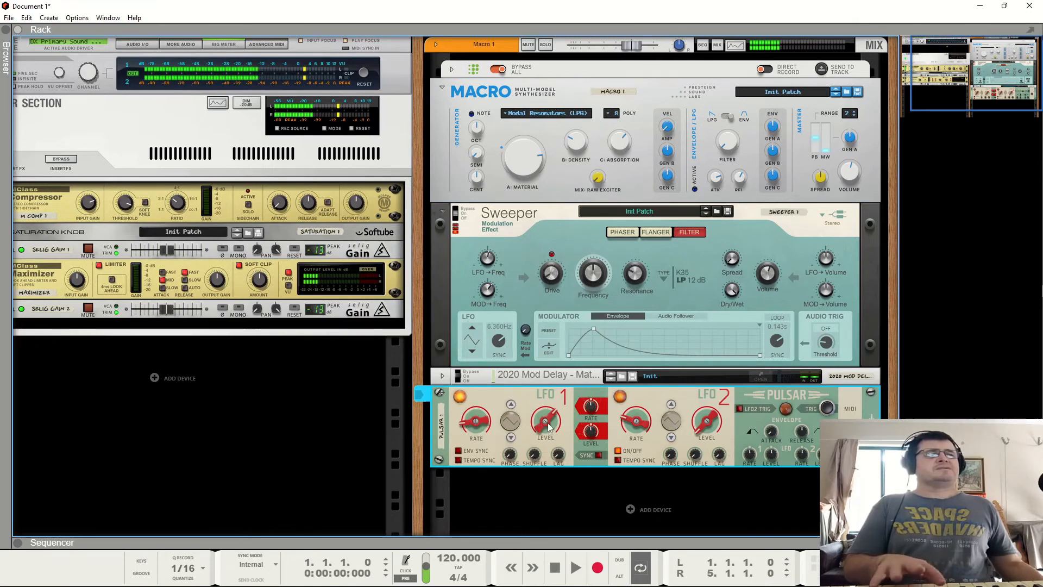
drag(548, 423, 541, 475)
drag(478, 435, 475, 426)
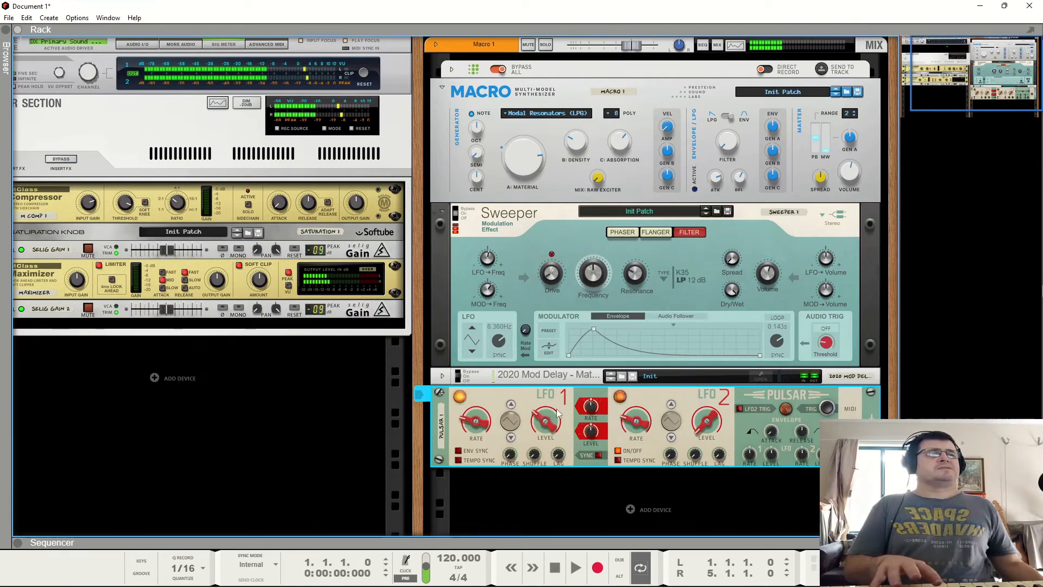
mouse_move(544, 424)
mouse_down()
mouse_move(546, 439)
mouse_move(549, 428)
mouse_up()
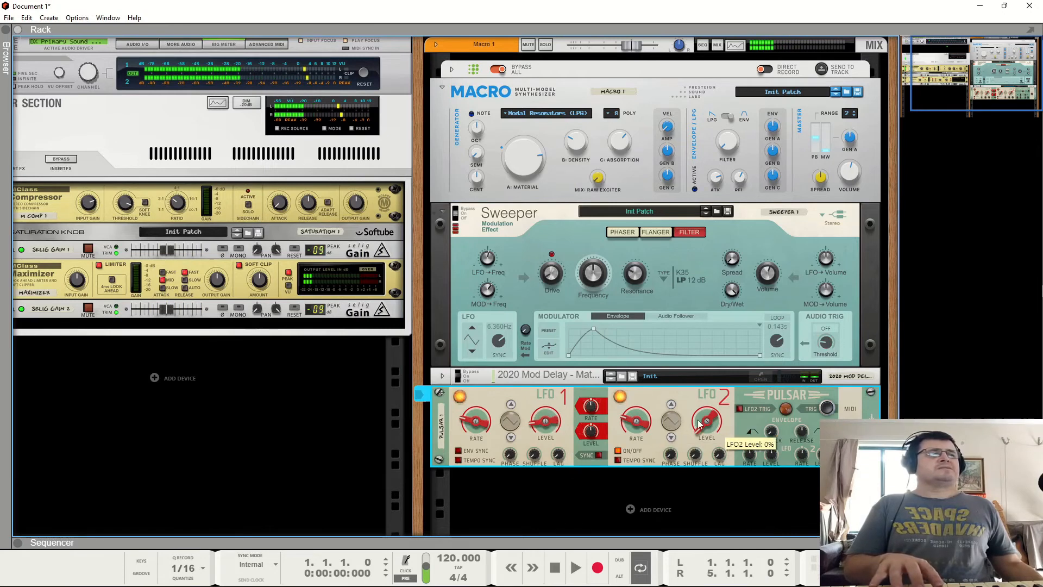
drag(709, 423, 731, 354)
drag(708, 421, 715, 348)
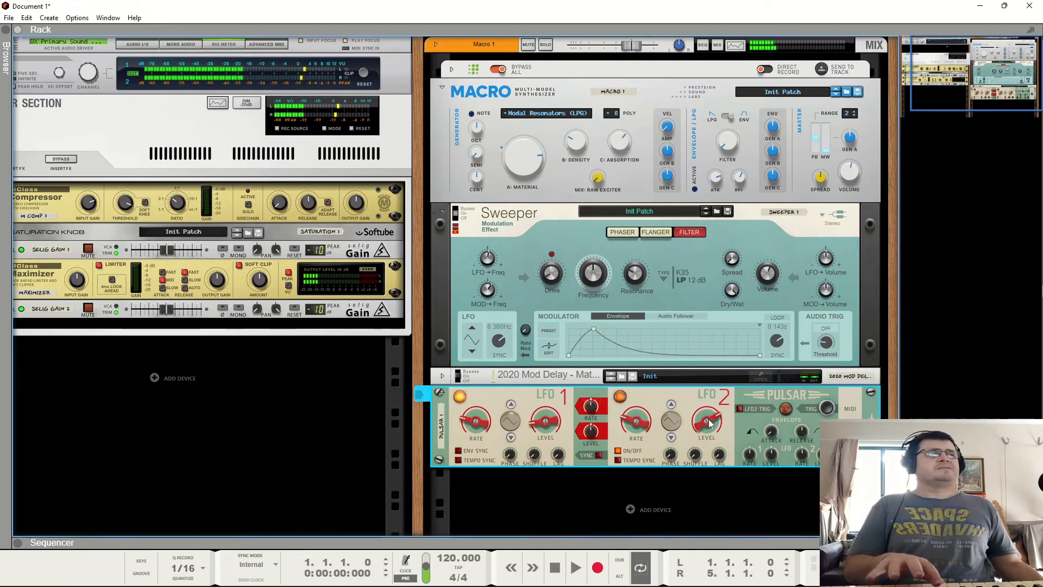
- Flip the rack to inspect the CV cabling between Pulsar, Macro and Sweeper, then flip back
key(Tab)
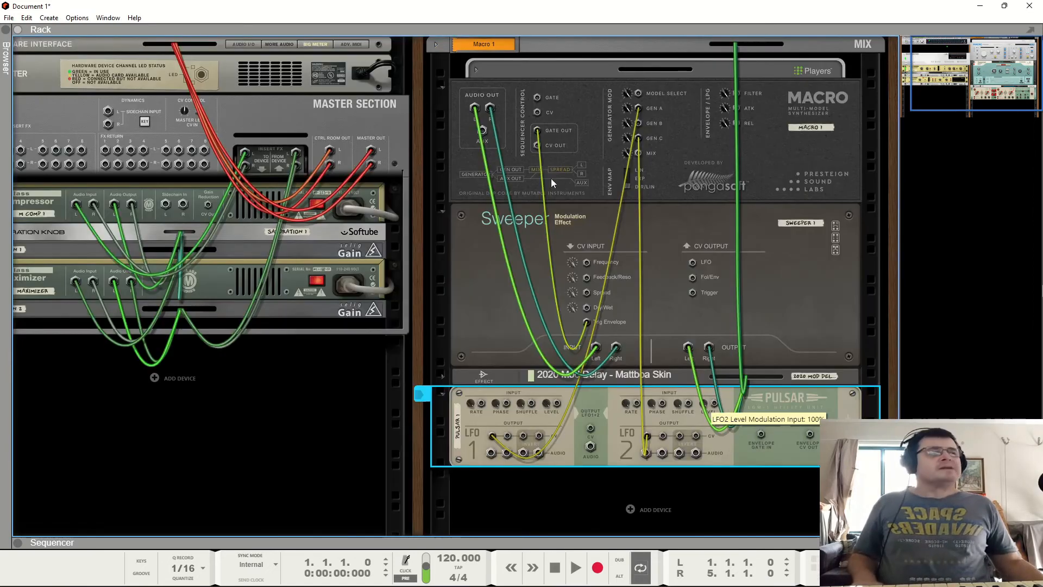
click(641, 125)
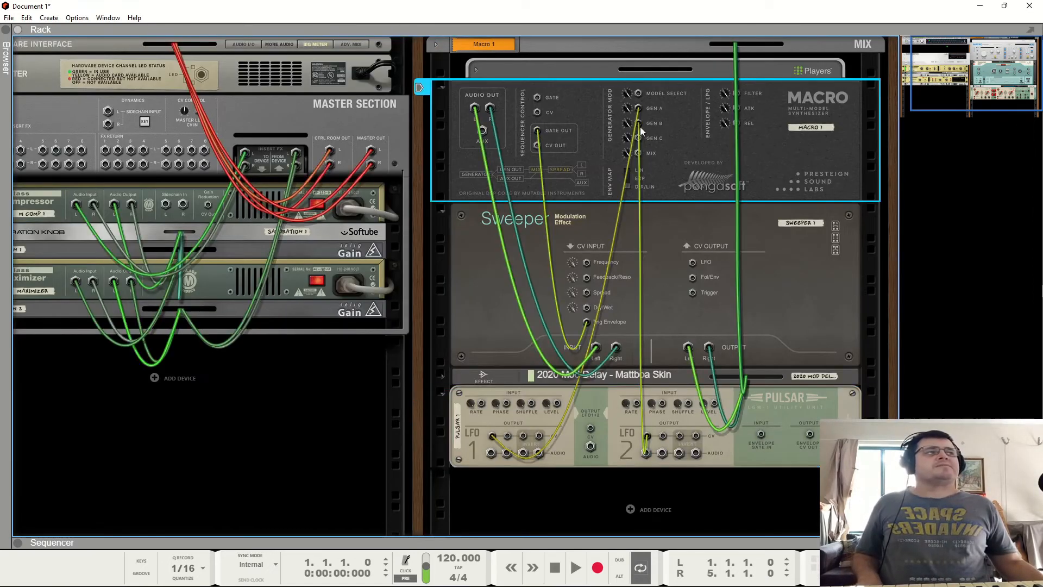
key(Tab)
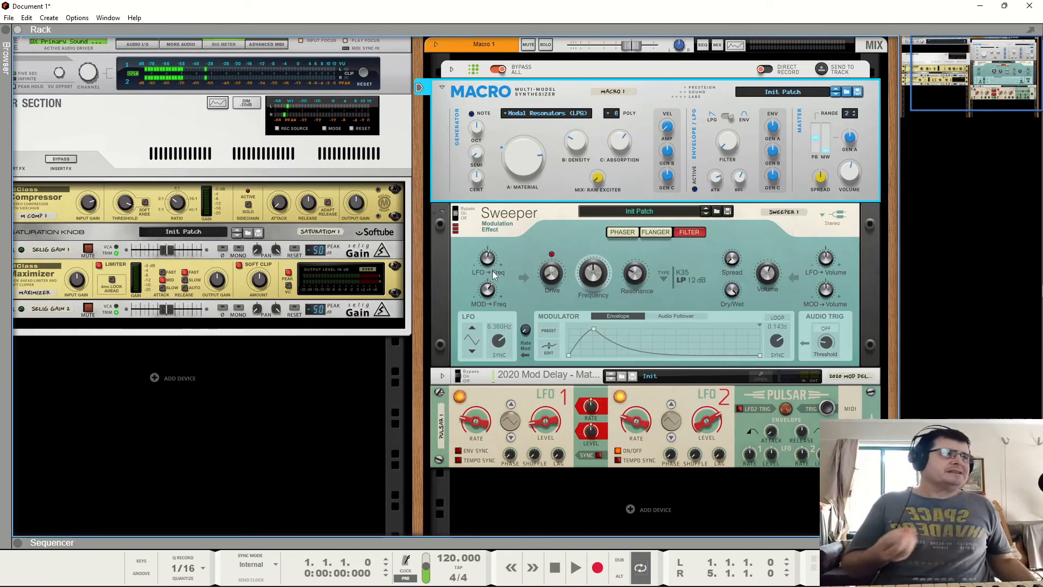
- Switch the Macro generator model to Virtual Analog Pair
click(529, 115)
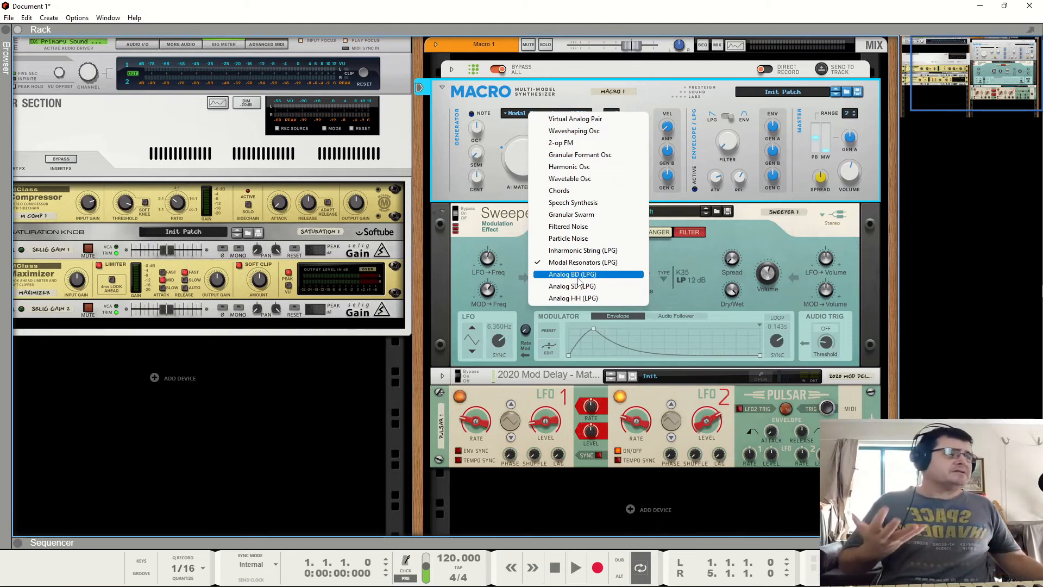
click(504, 219)
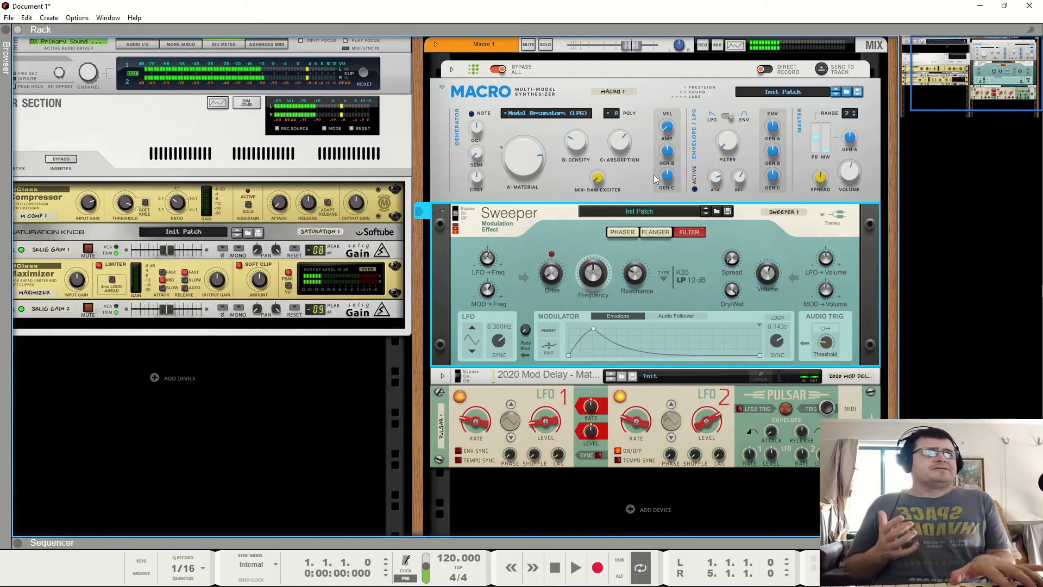
click(570, 114)
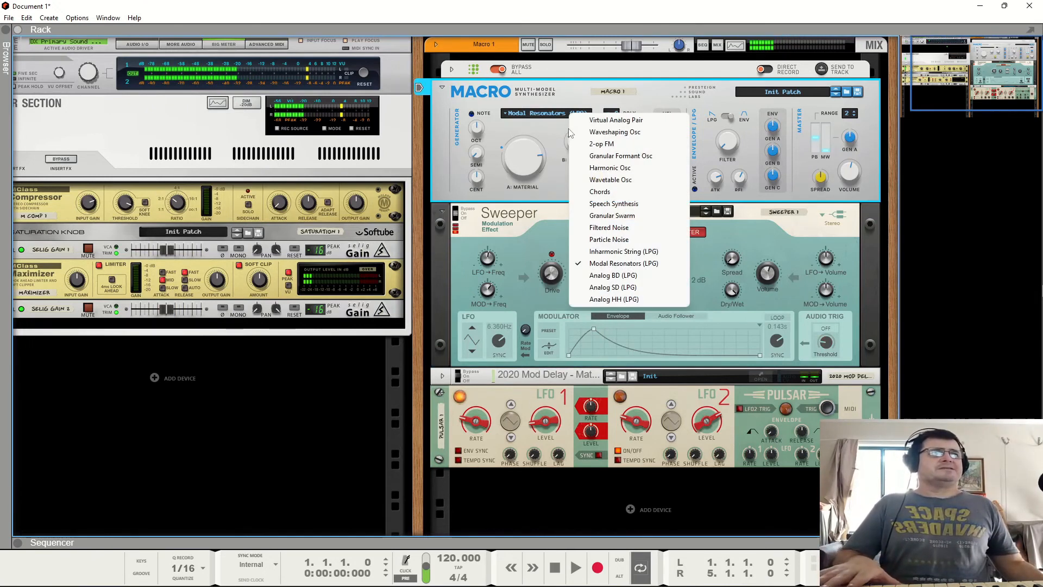
click(592, 120)
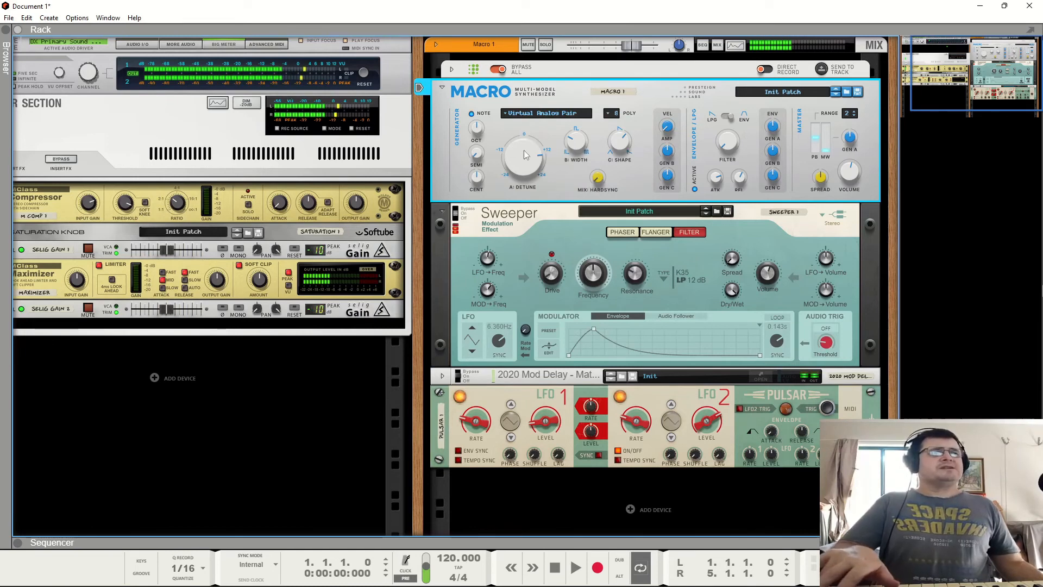
- Turn down the Virtual Analog Pair Detune knob
drag(523, 150, 521, 175)
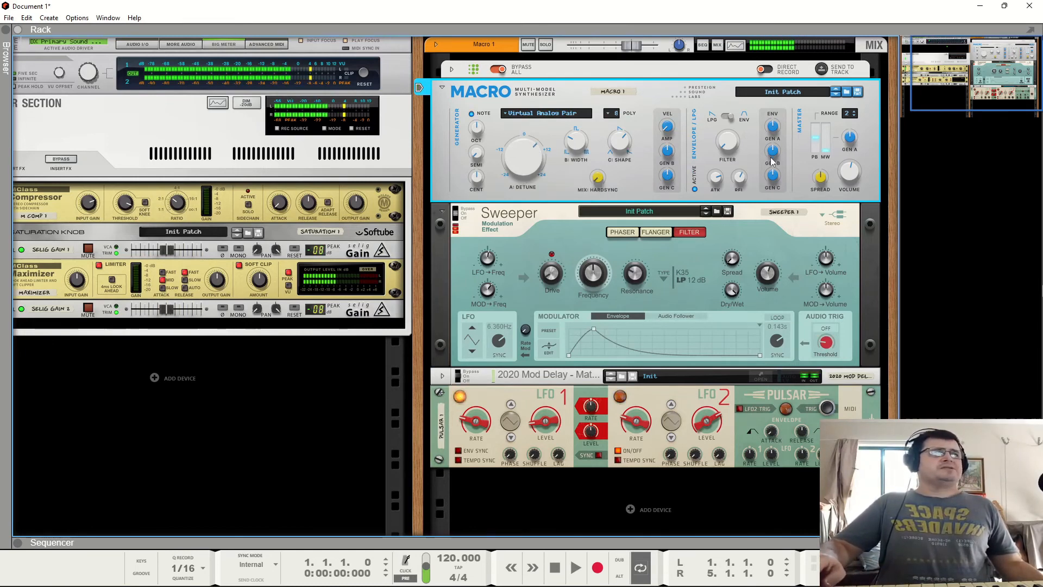
mouse_move(775, 181)
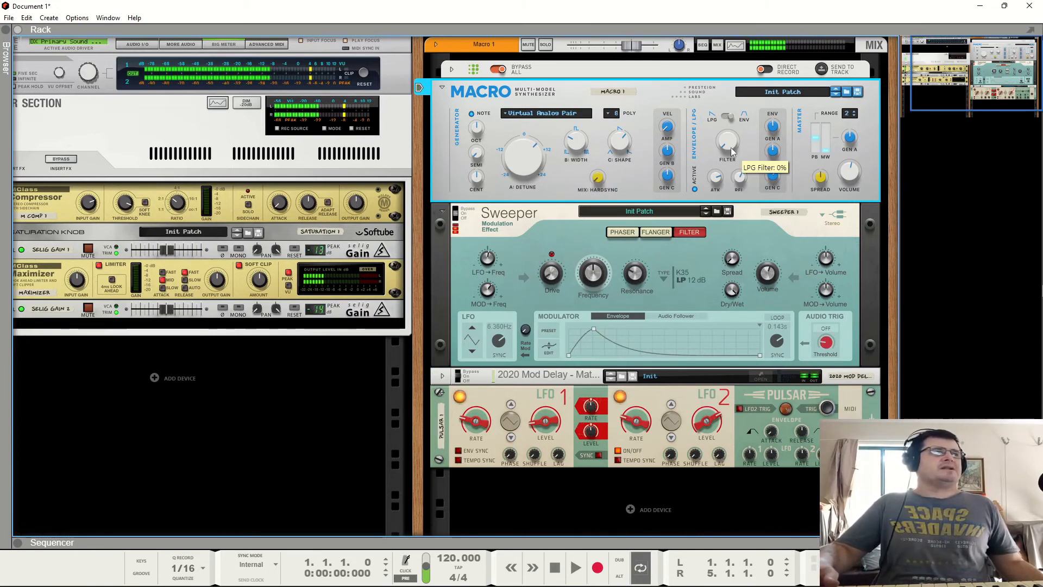
mouse_move(720, 146)
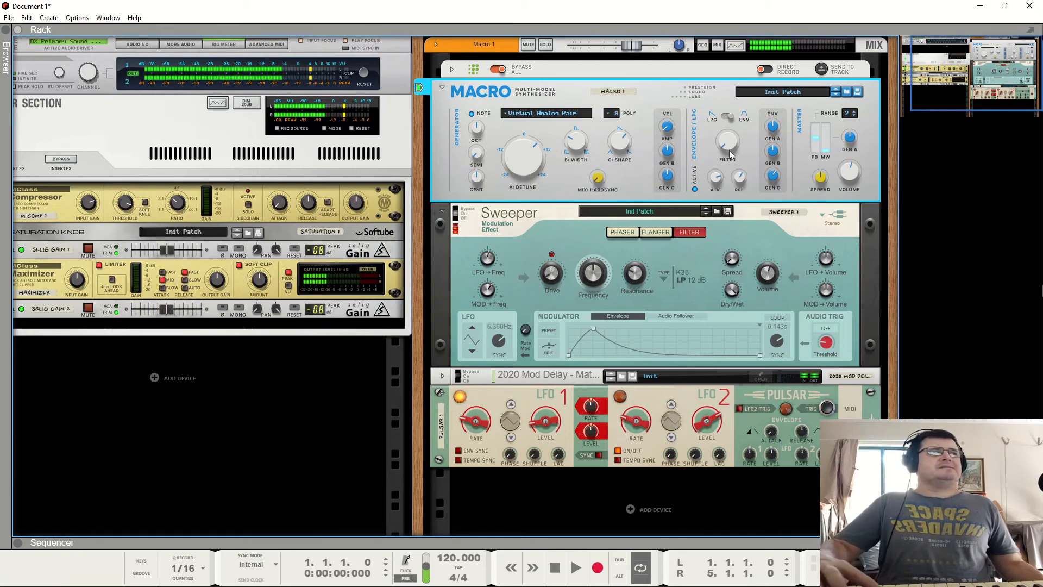
mouse_move(669, 157)
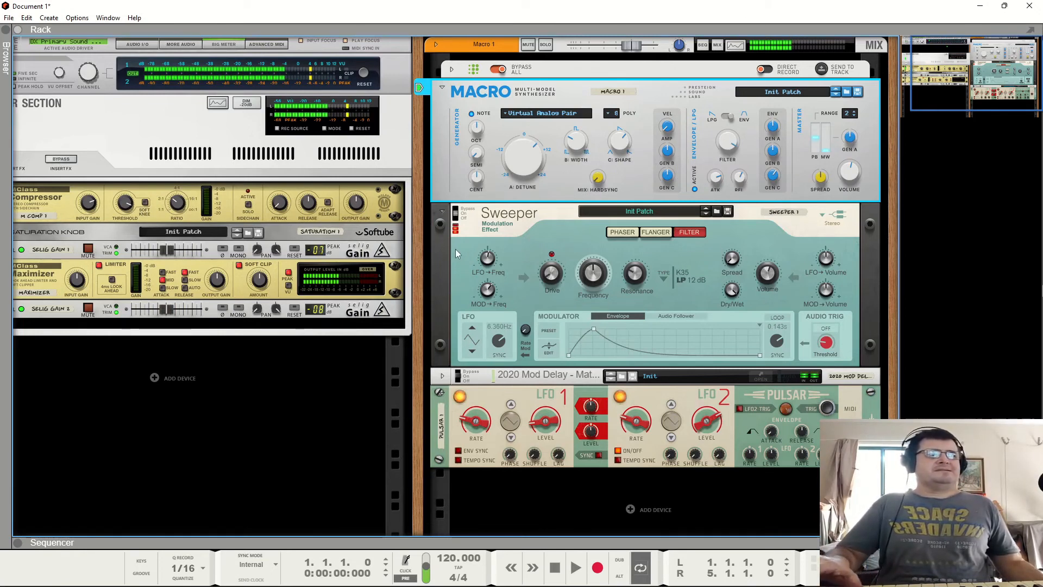
mouse_move(525, 174)
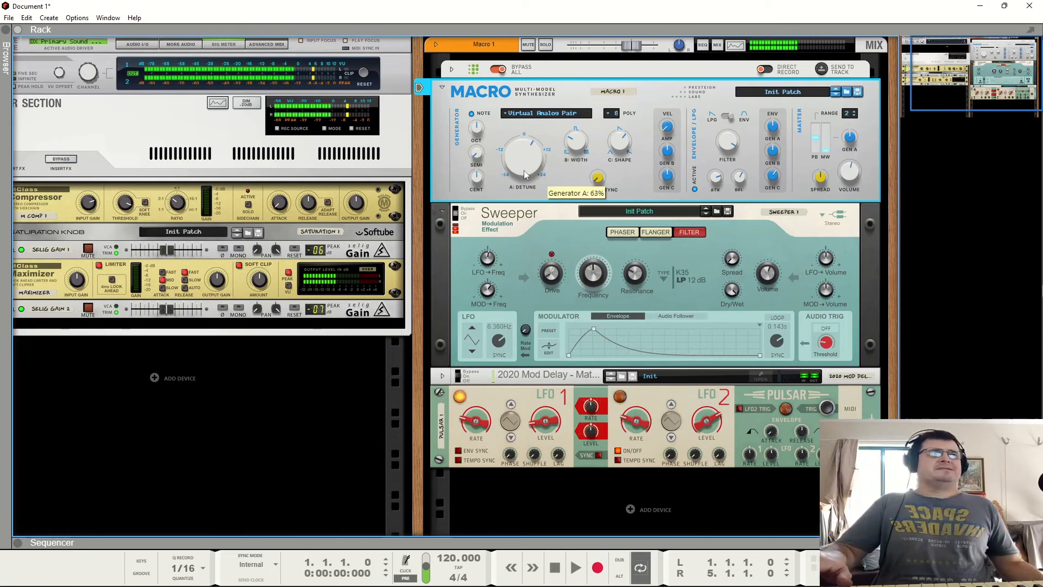
drag(523, 177, 521, 184)
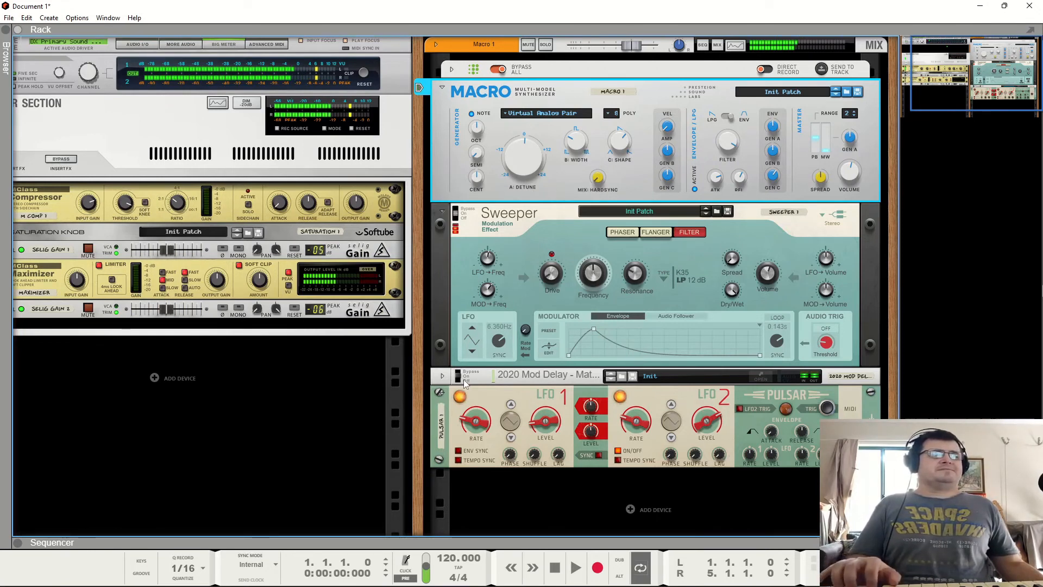
- Enable the Sweeper and insert a second Sweeper Modulation Effect beneath it
click(463, 209)
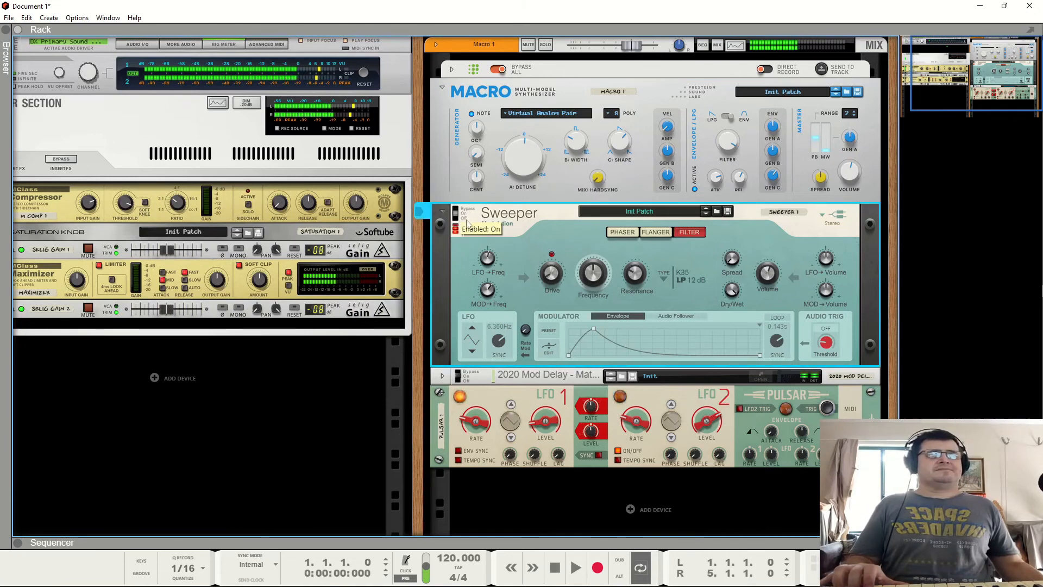
right_click(516, 220)
mouse_move(652, 353)
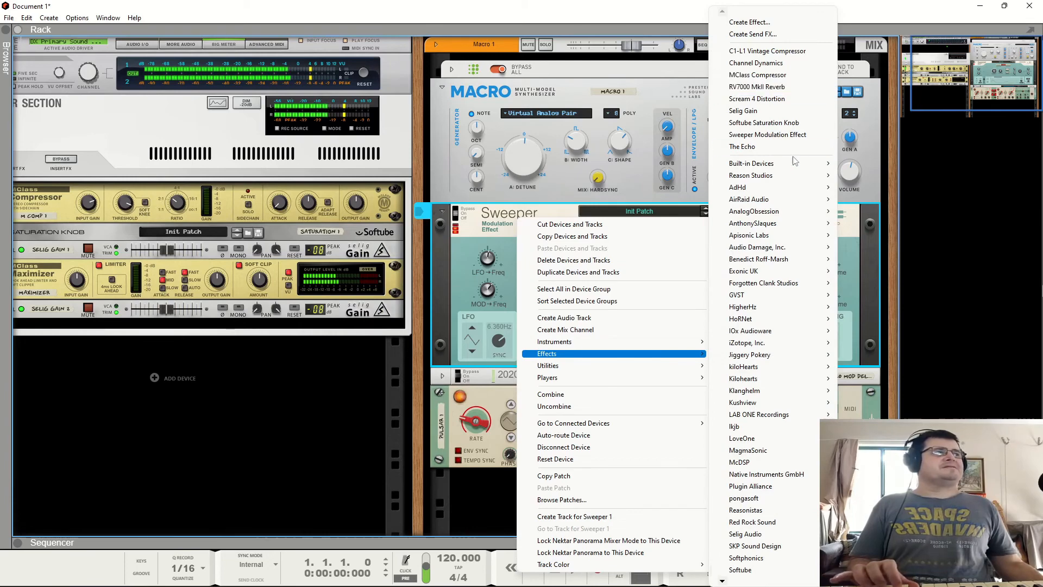
mouse_move(793, 164)
click(868, 176)
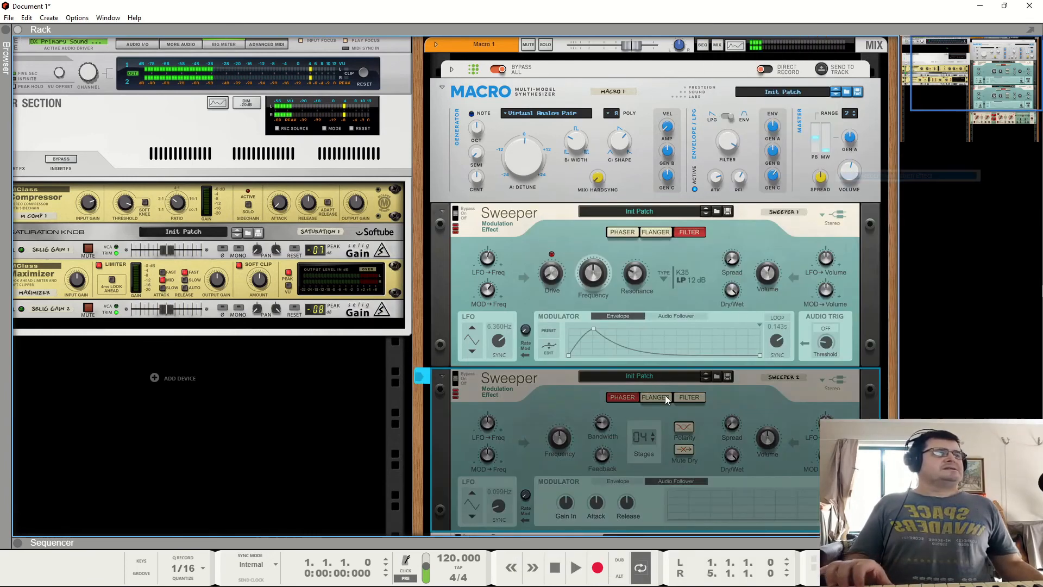
- Set the second Sweeper's phaser Frequency to about 779 Hz
scroll(629, 413, down, 3)
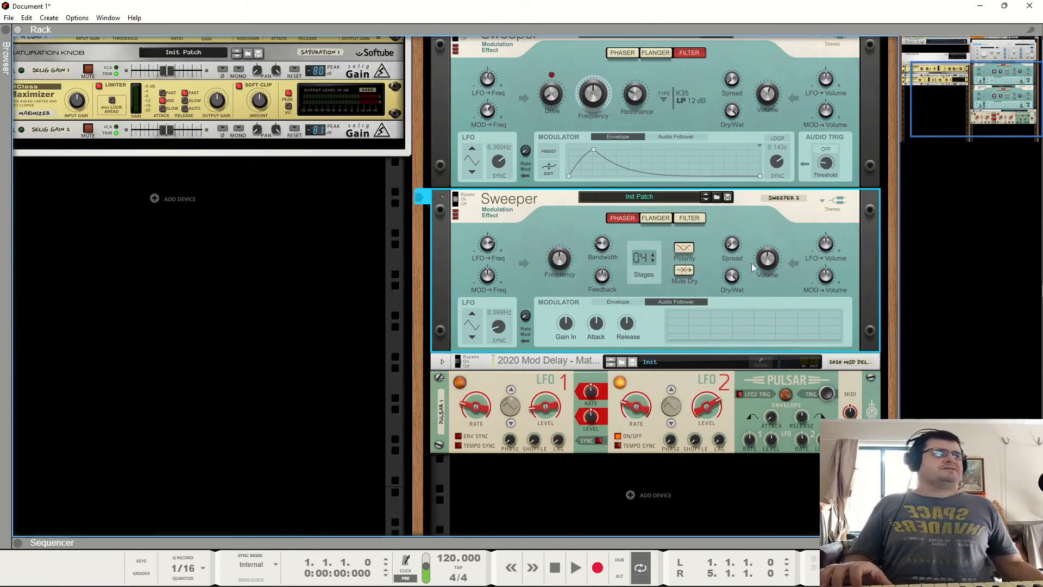
drag(762, 307, 767, 292)
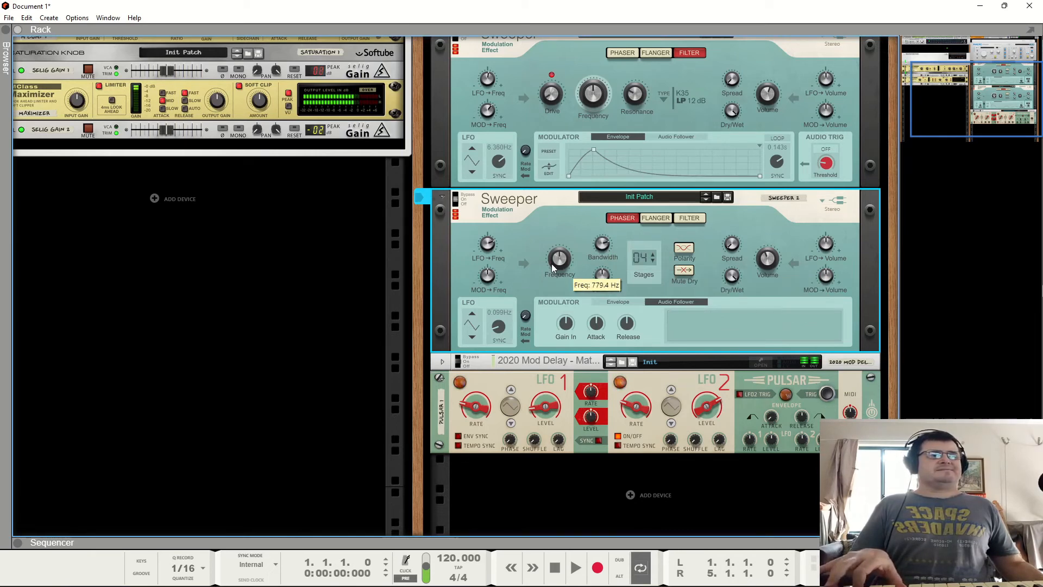
scroll(560, 255, up, 5)
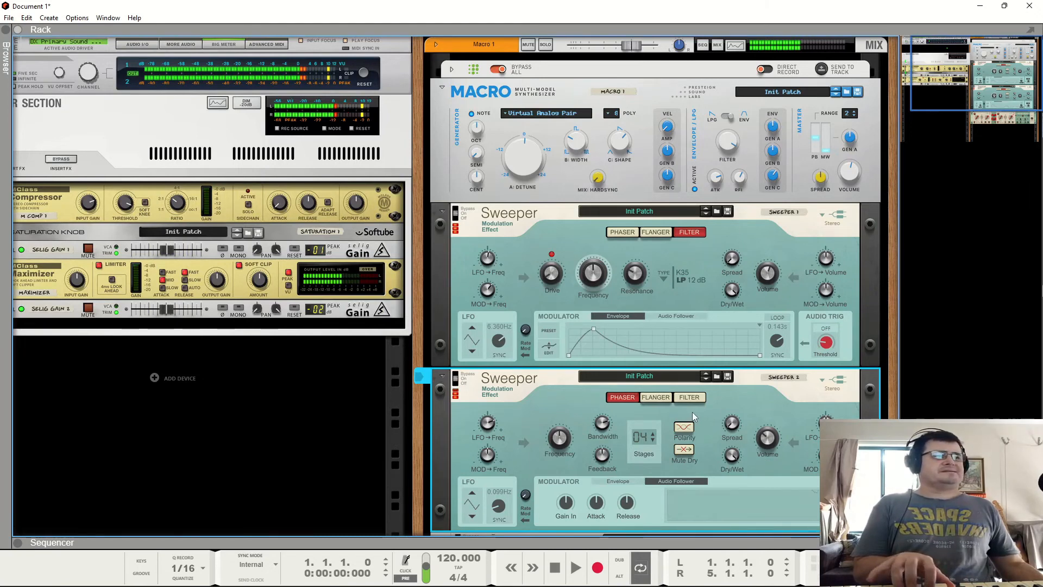
click(593, 261)
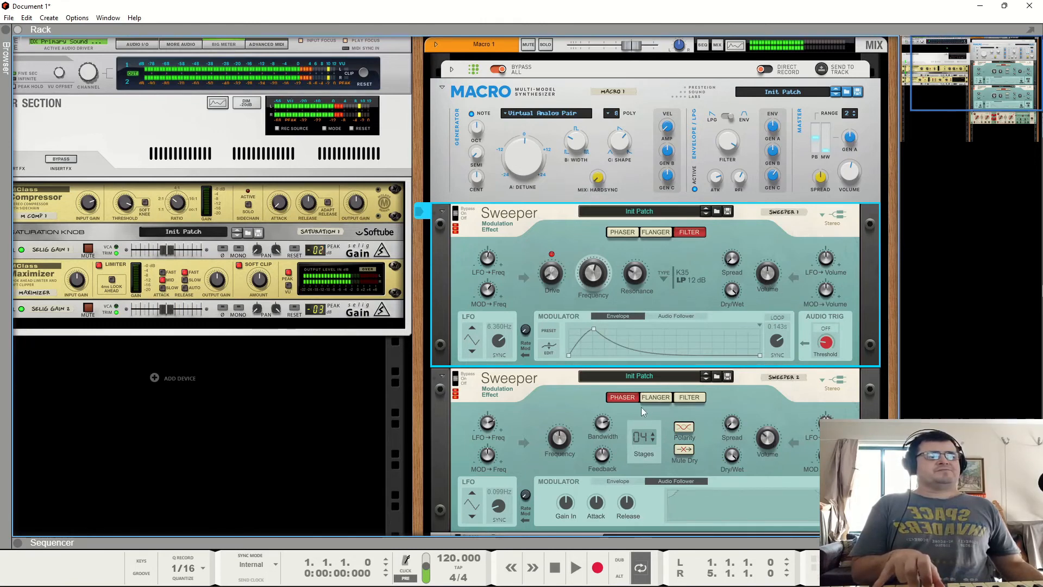
scroll(549, 399, down, 3)
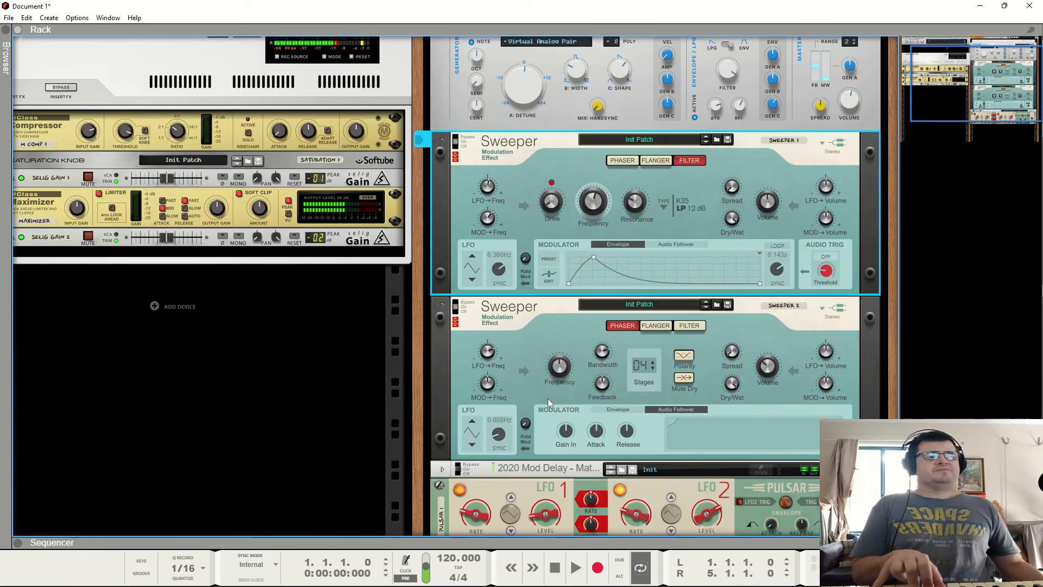
click(464, 466)
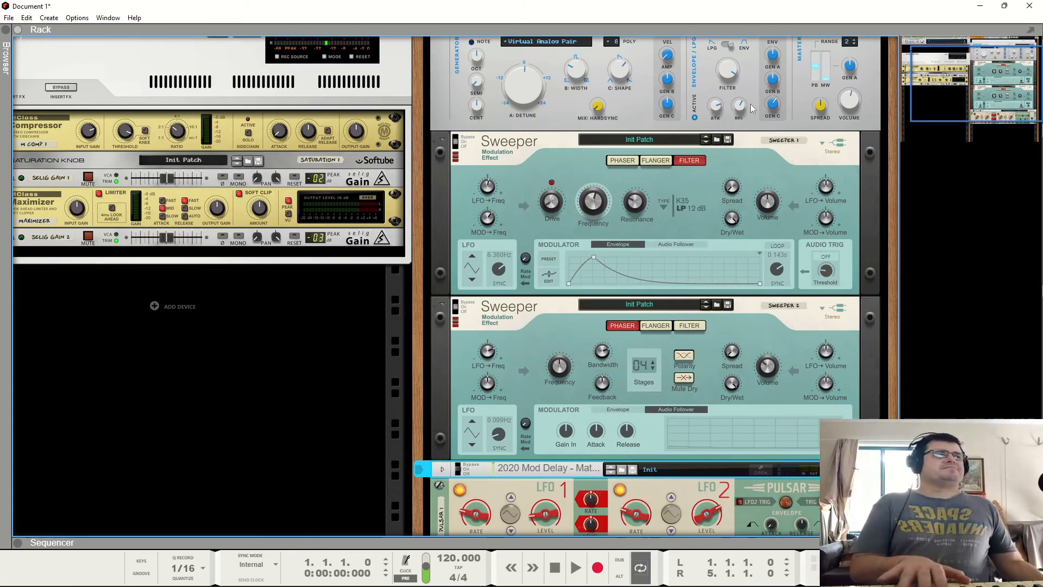
- Raise the Macro's LPG Filter amount from its envelope section
scroll(707, 218, up, 3)
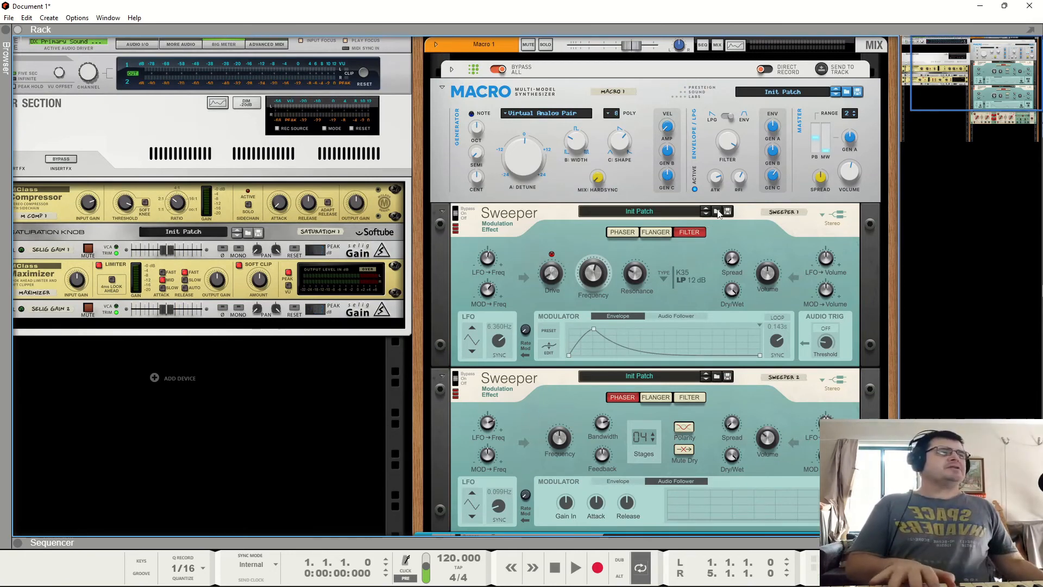
click(731, 191)
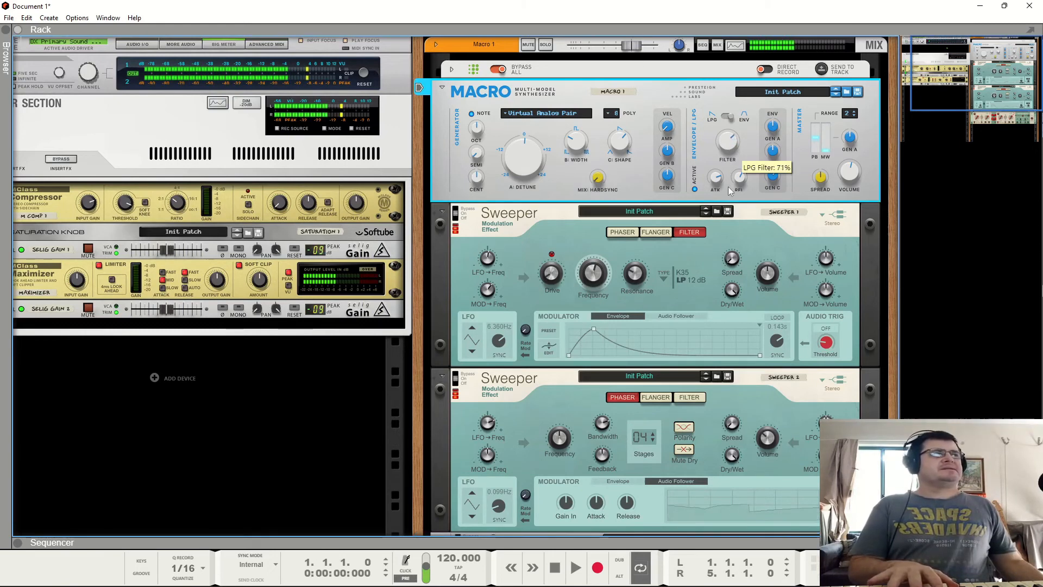
mouse_move(731, 191)
mouse_down()
mouse_move(738, 159)
mouse_move(742, 185)
mouse_up()
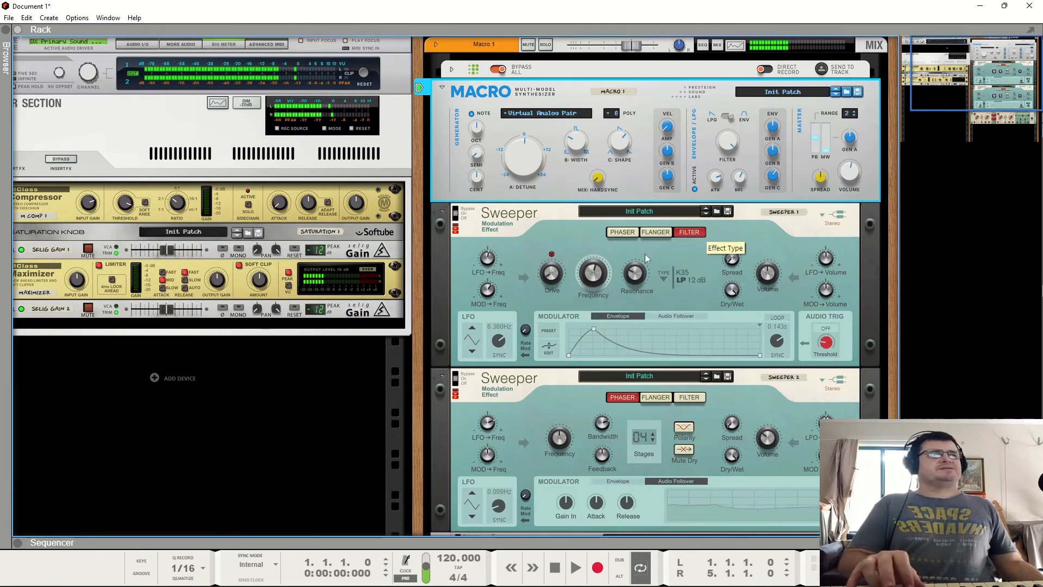
- Switch the first Sweeper's filter type to Ladder LP 24dB and lower its Frequency to about 2.21 kHz
click(663, 278)
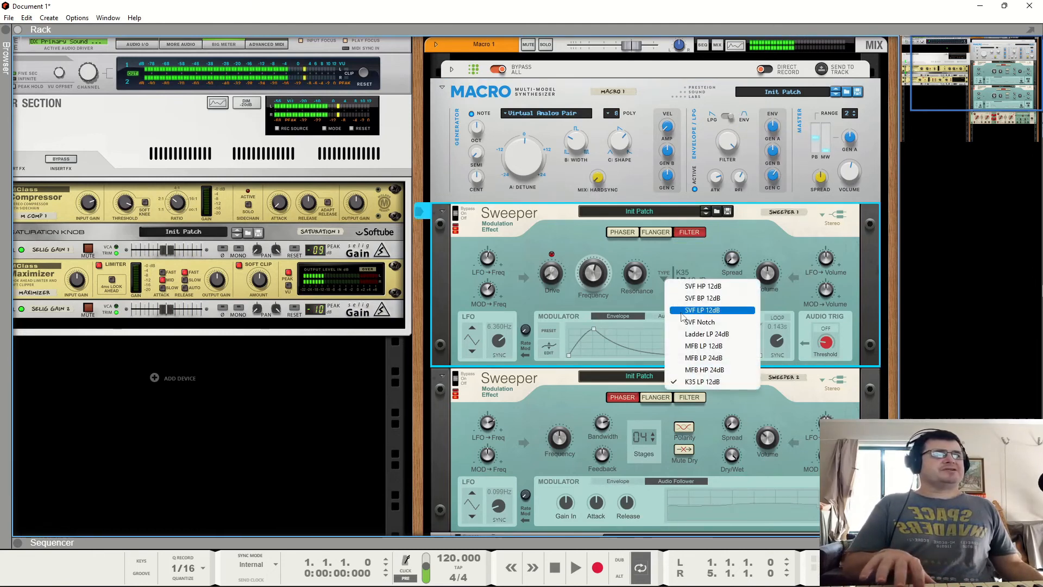
click(687, 335)
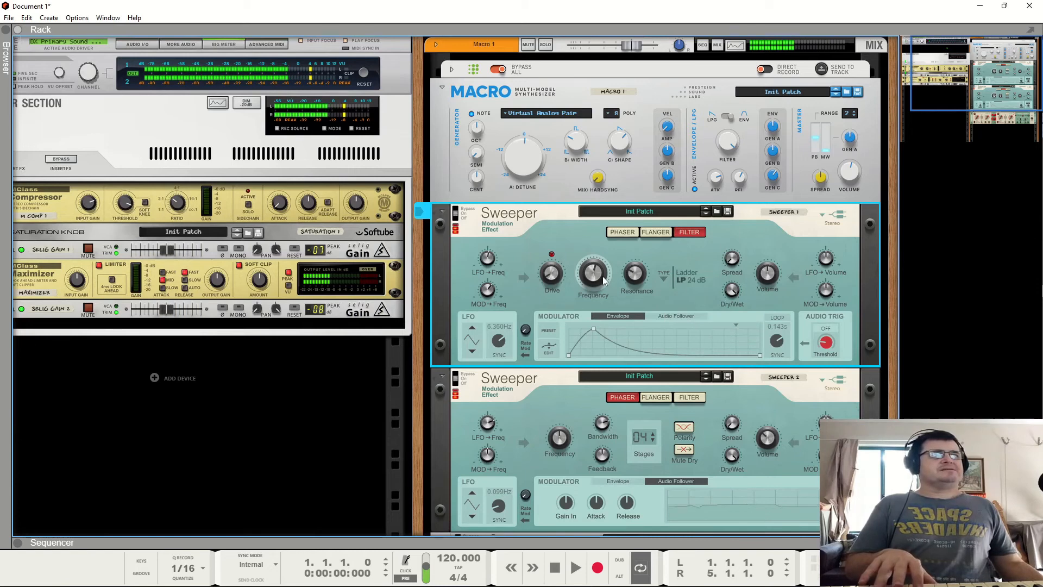
drag(606, 236, 604, 260)
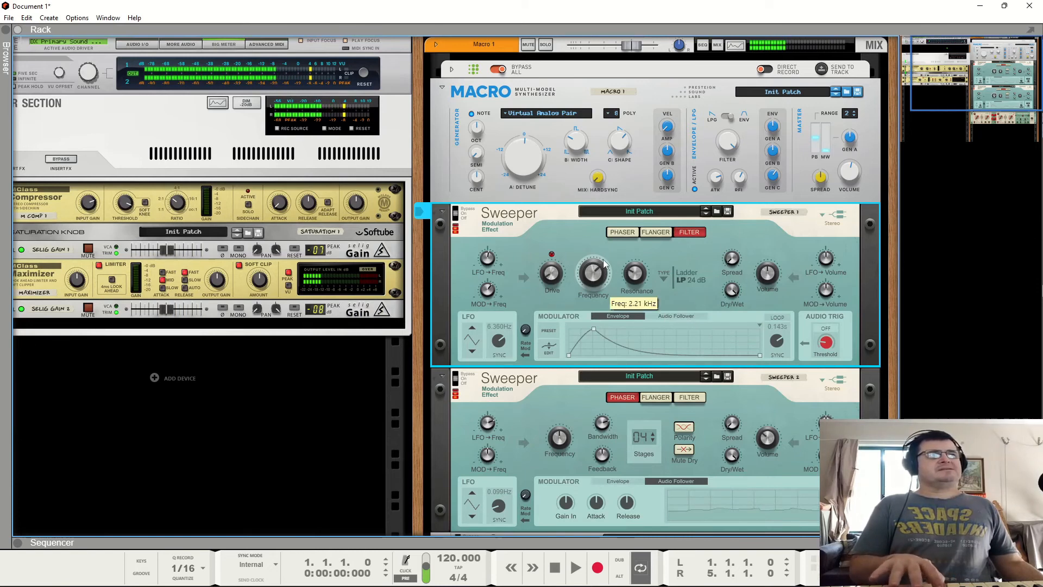
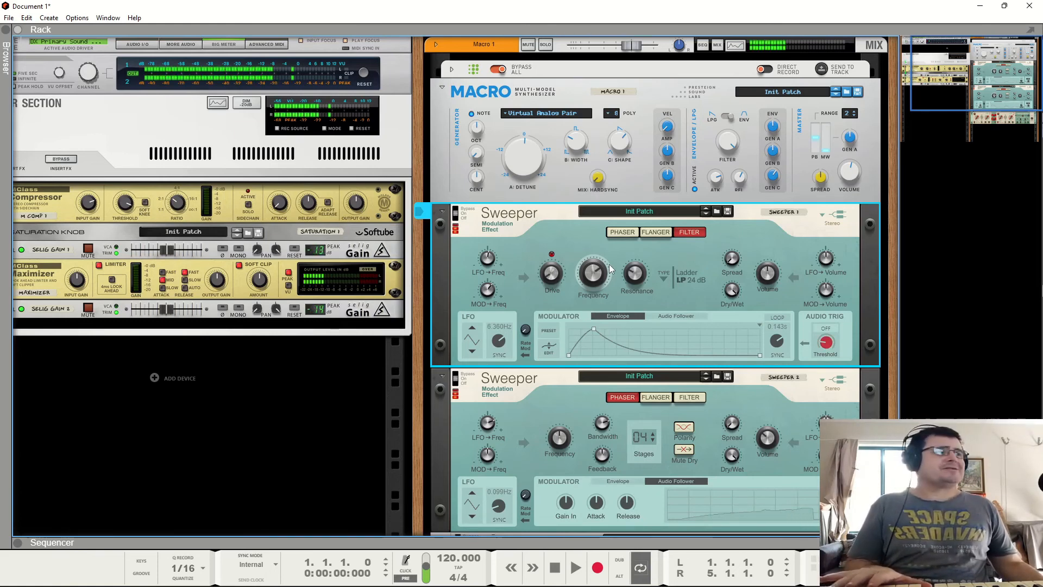
- Unfold the WBL 4014 Multitrigger above the Macro, stop the transport, and start the Multitrigger running
click(451, 69)
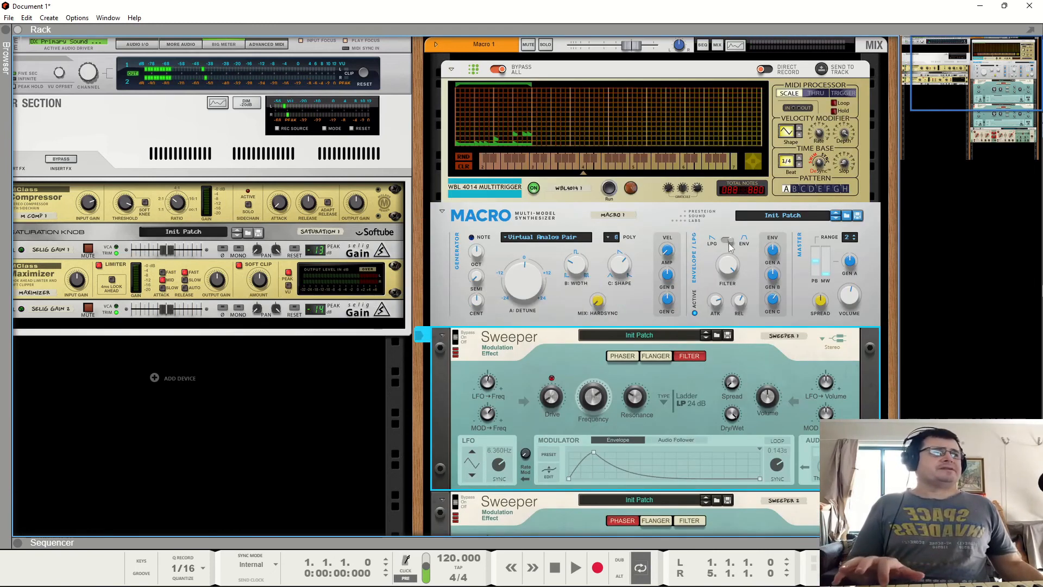
click(723, 261)
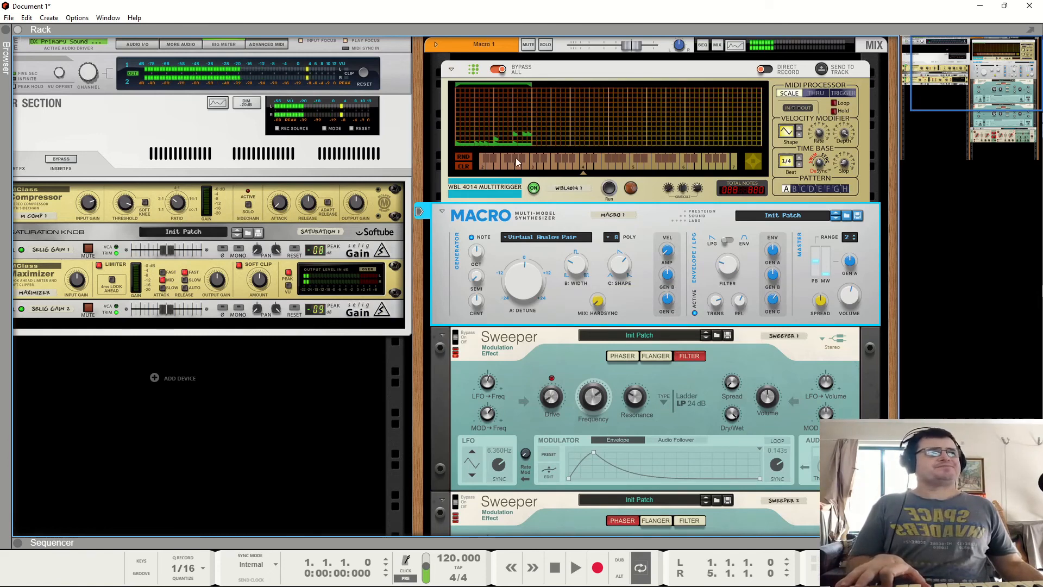
click(607, 197)
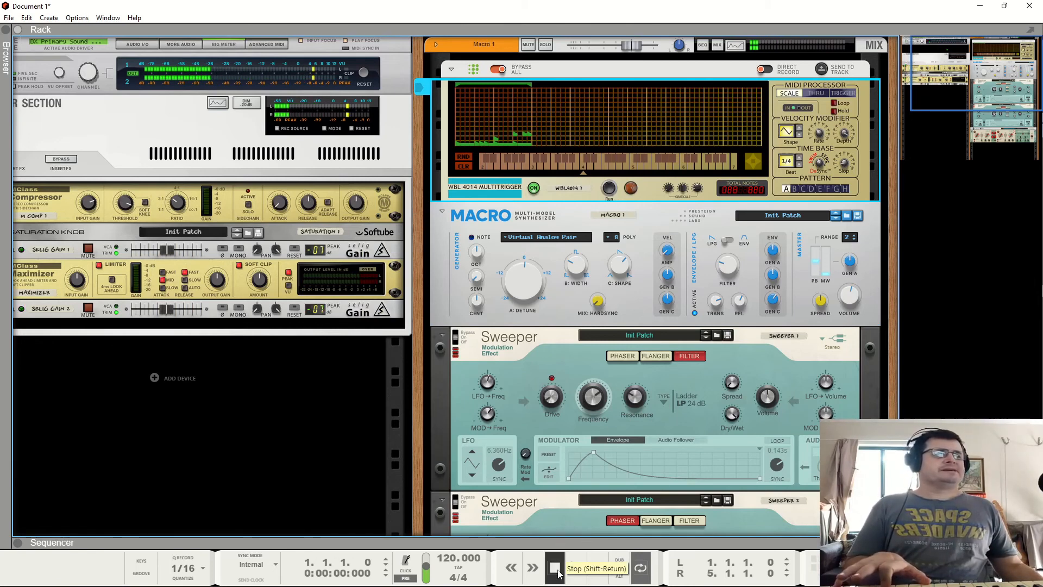
click(555, 568)
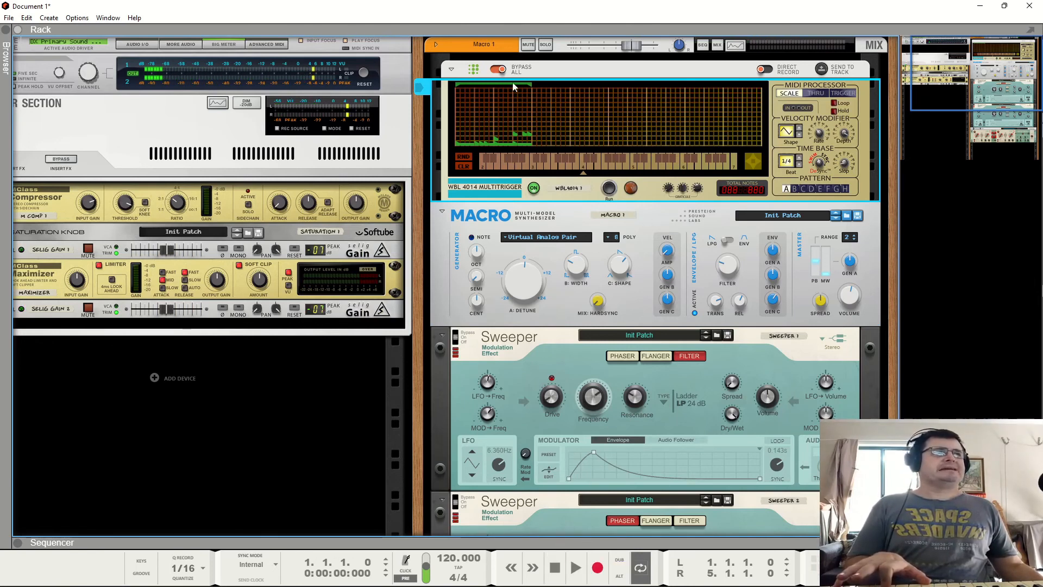
click(607, 188)
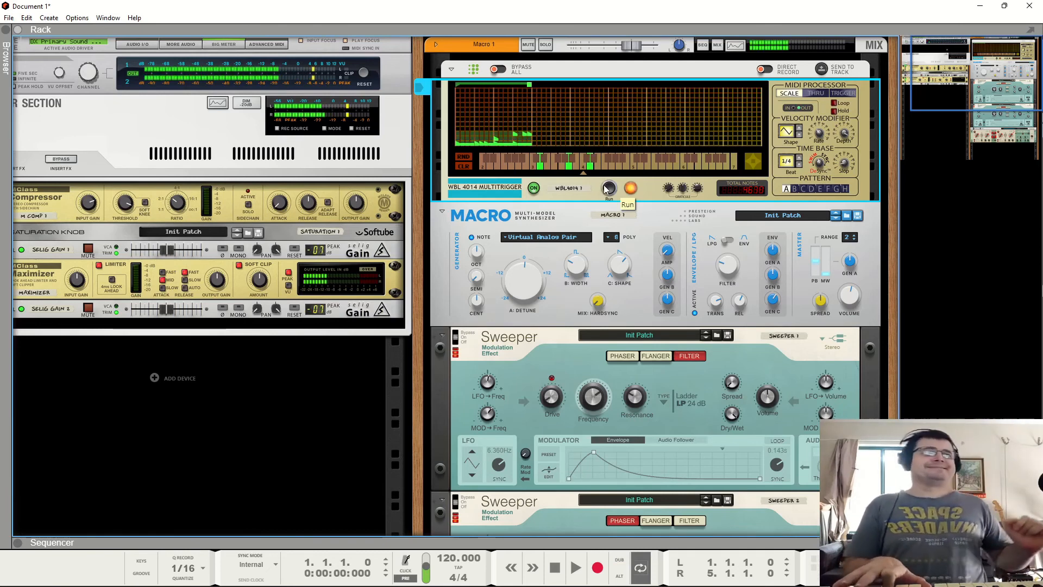
- Switch the Macro's generator model to Waveshaping Osc and then to 2-op FM
click(549, 238)
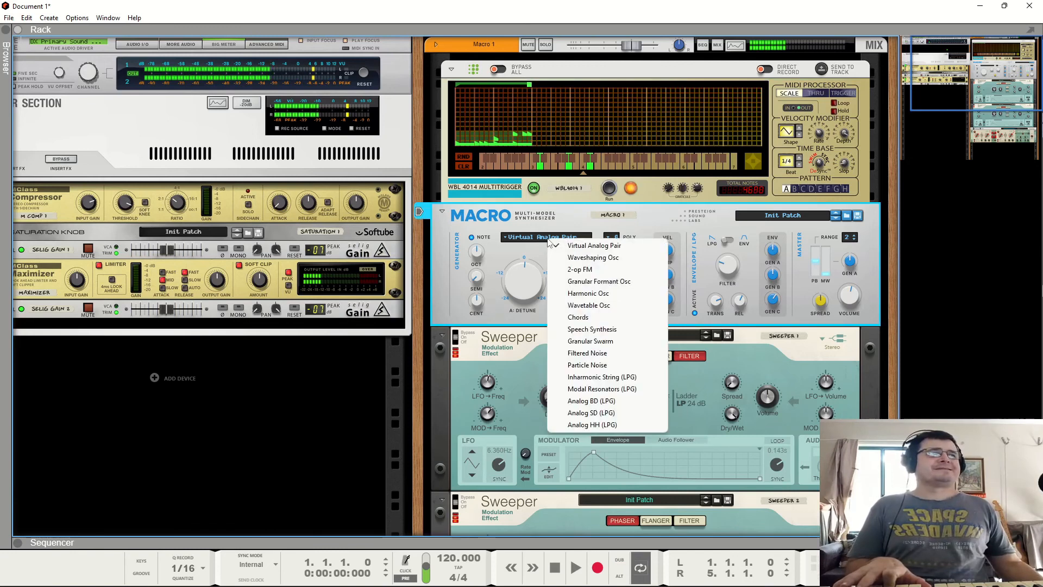
click(576, 258)
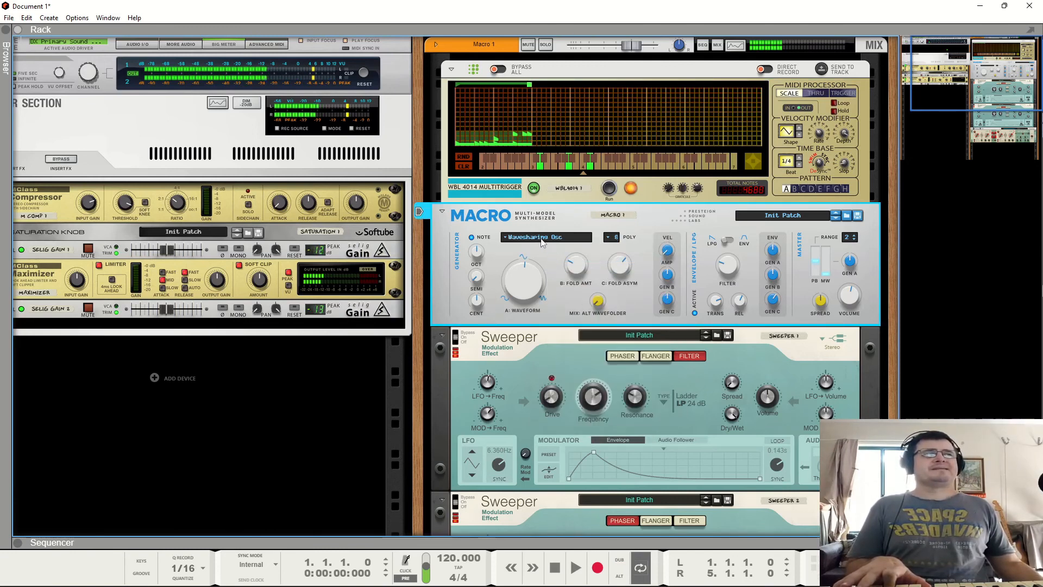
click(542, 238)
click(559, 268)
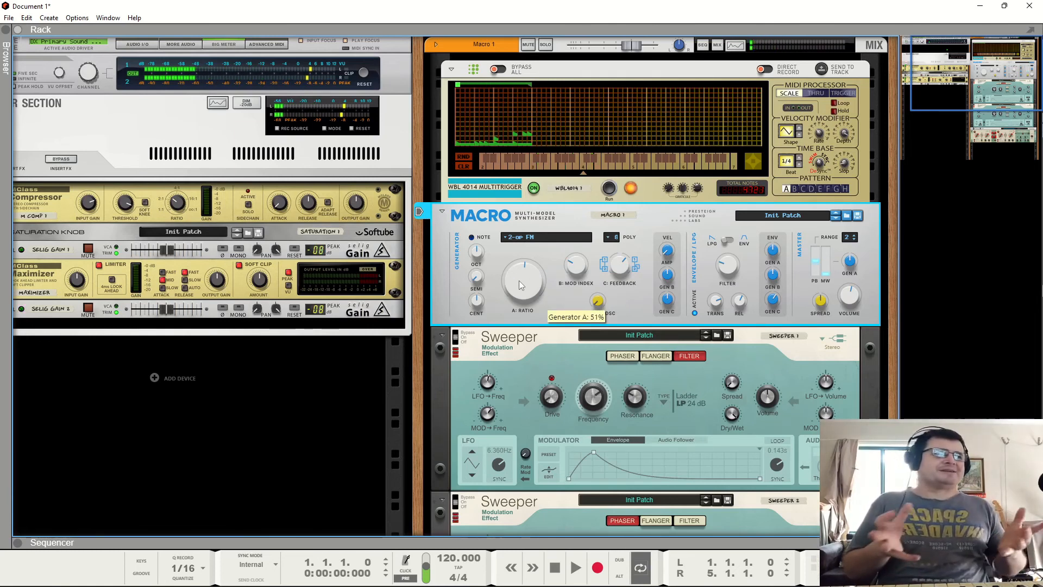
- Switch the Macro's generator model to Granular Formant Osc and then to Harmonic Osc
click(530, 238)
click(549, 281)
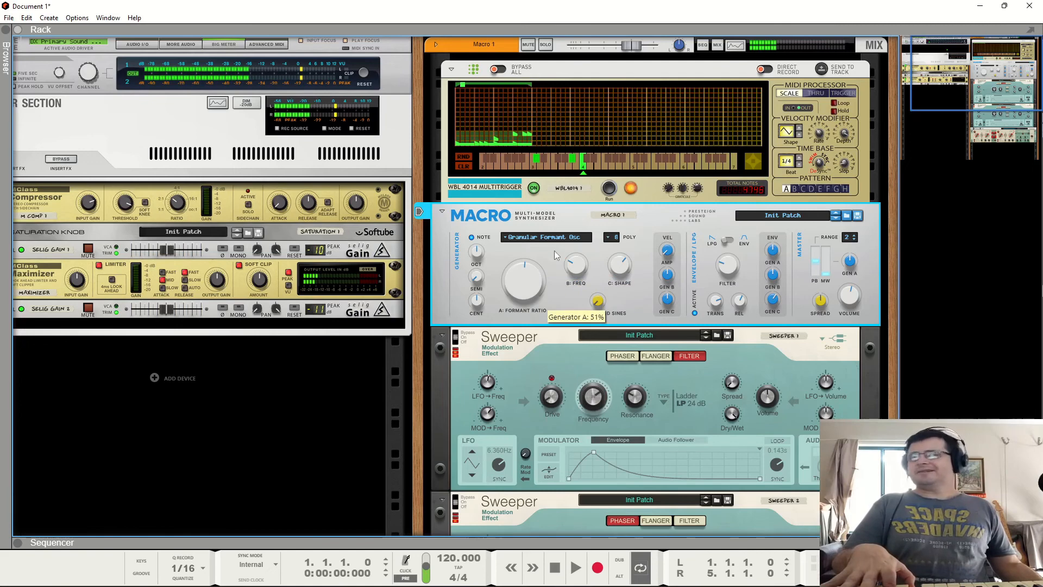
scroll(760, 415, down, 3)
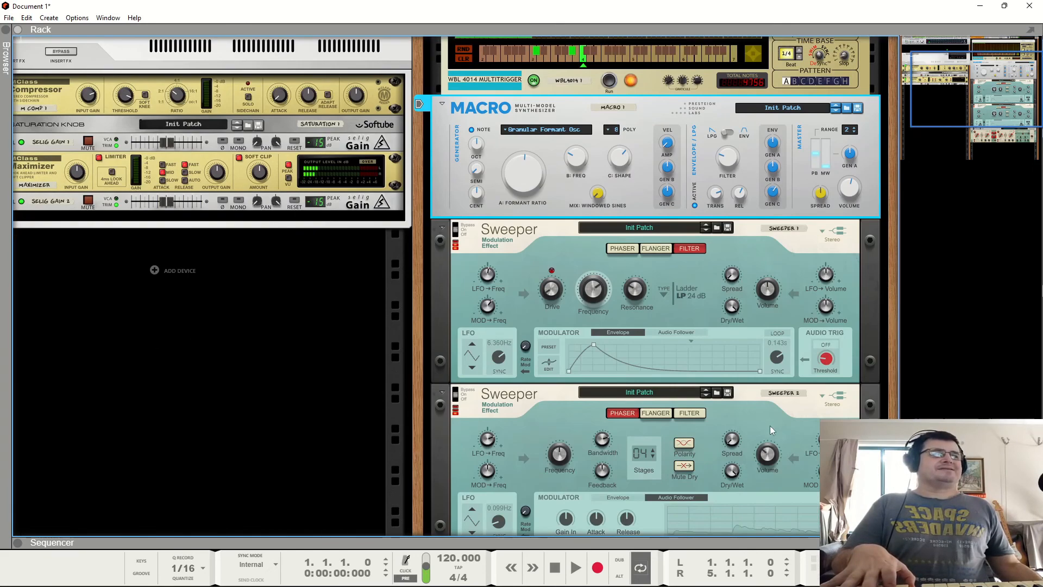
click(771, 427)
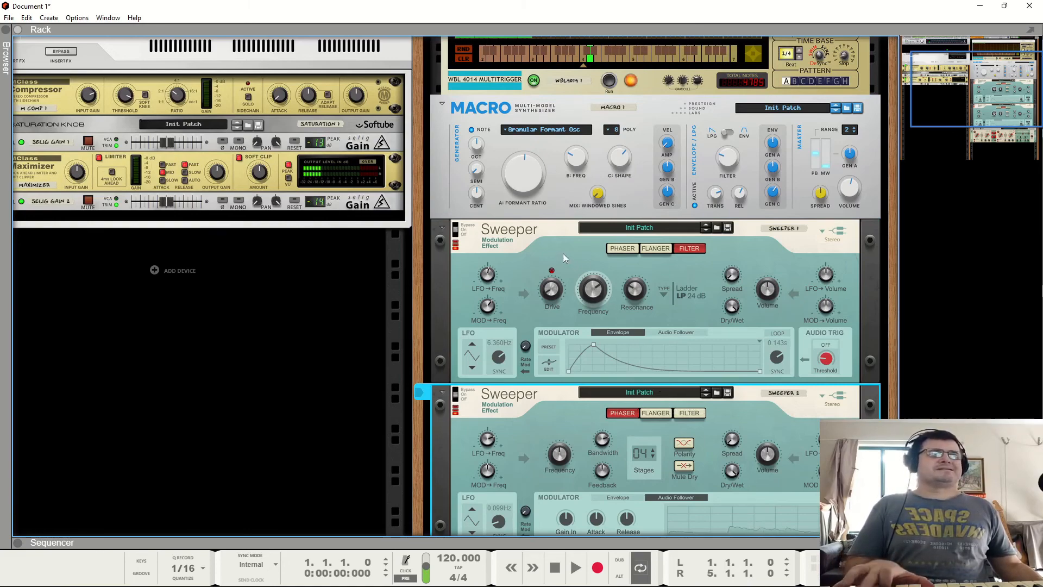
scroll(524, 269, up, 3)
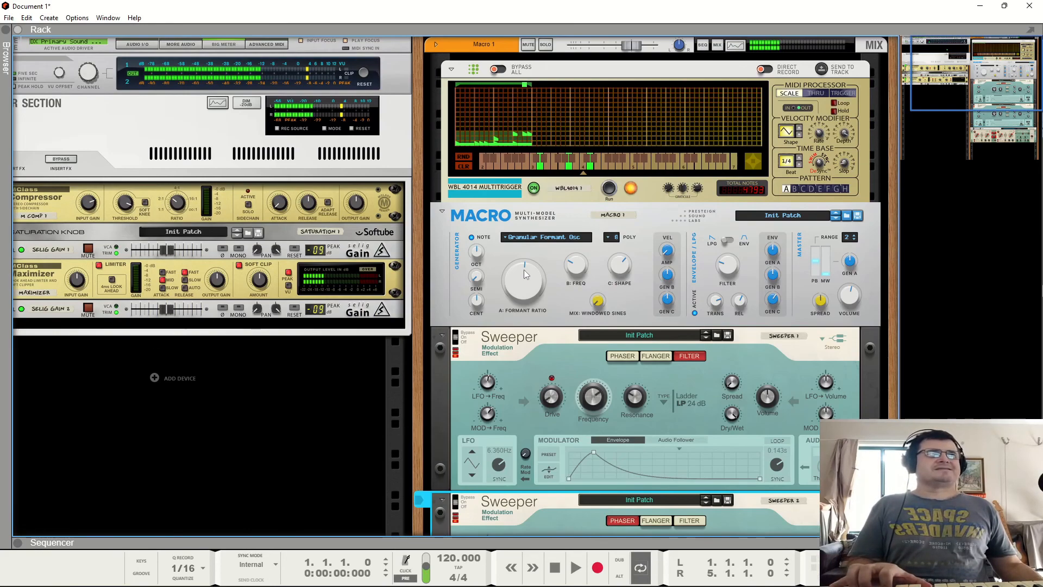
click(538, 237)
click(548, 292)
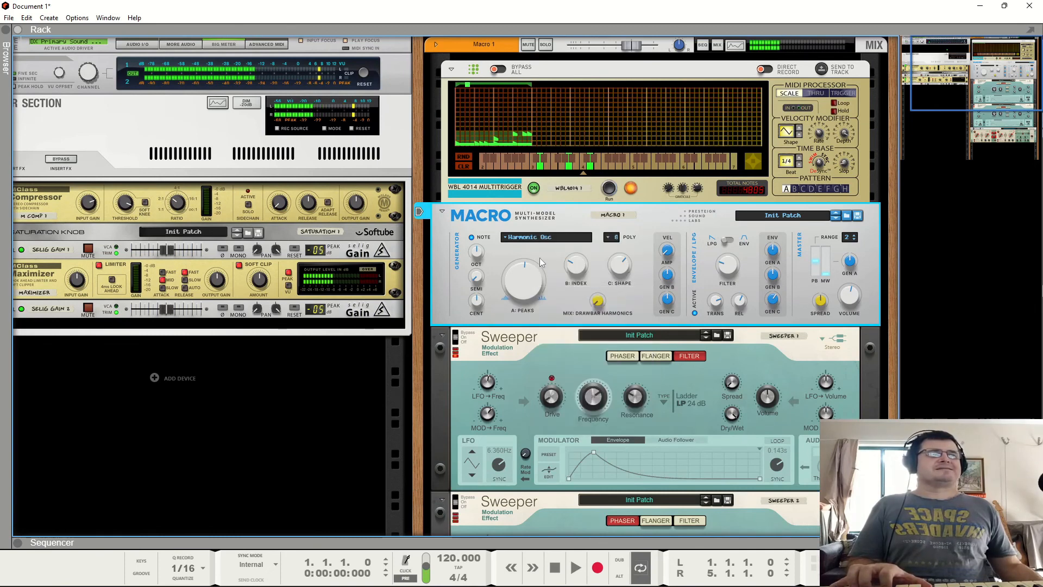
click(544, 236)
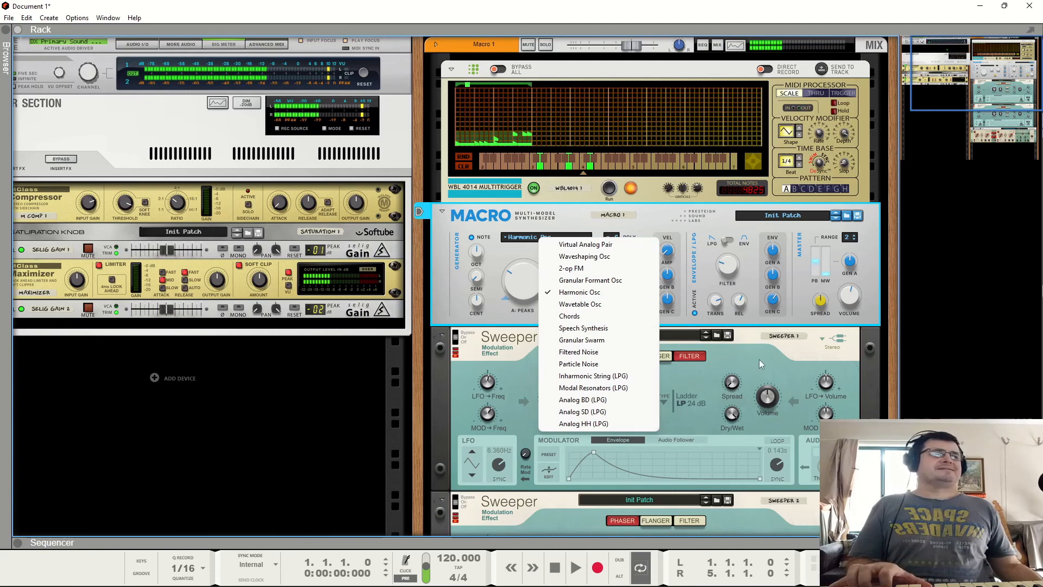
click(773, 360)
scroll(782, 377, down, 4)
click(770, 440)
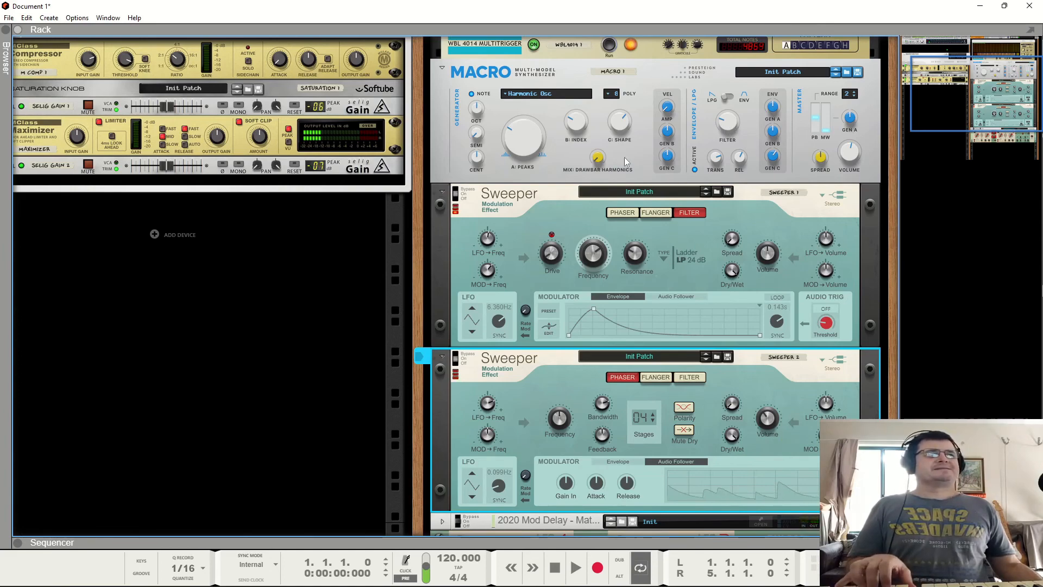
scroll(598, 182, up, 5)
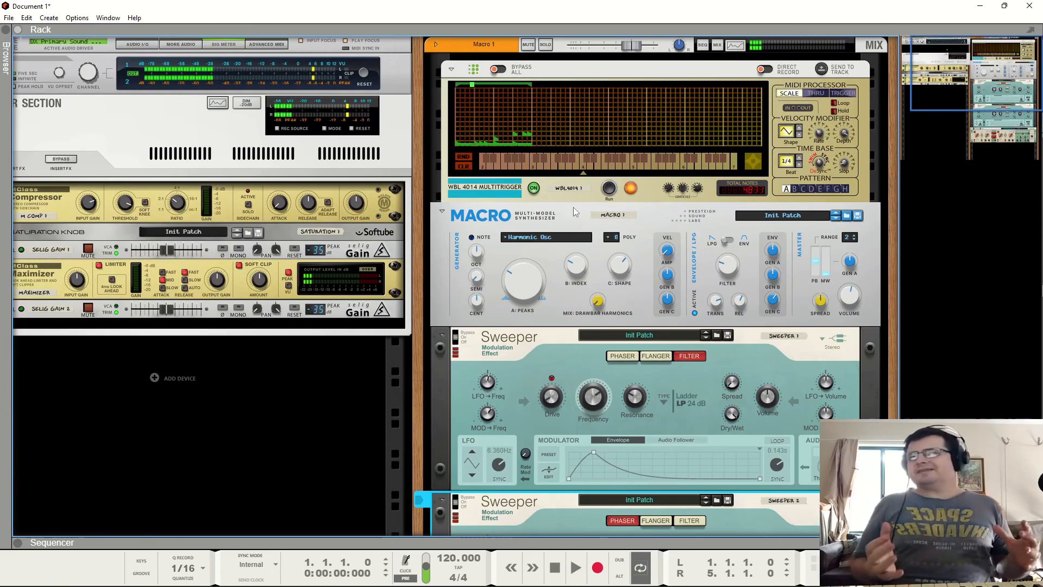